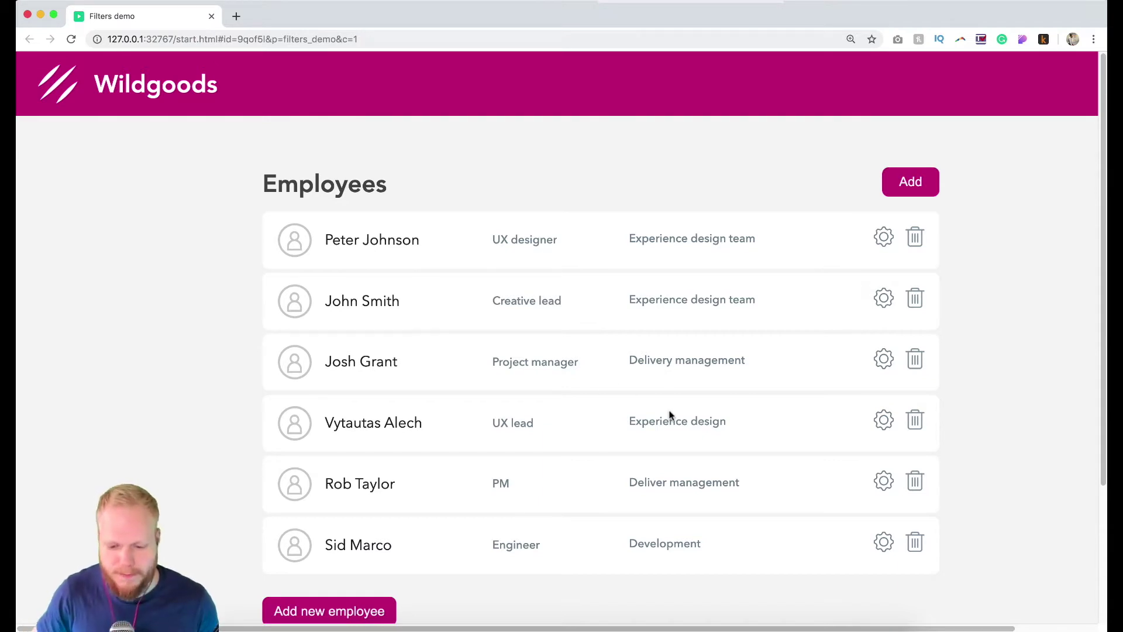
pyautogui.scroll(-1, 619, 228)
pyautogui.scroll(1, 571, 210)
pyautogui.moveTo(328, 236); pyautogui.dragTo(435, 241)
pyautogui.click(332, 239)
pyautogui.moveTo(332, 238); pyautogui.dragTo(409, 240)
pyautogui.click(421, 240)
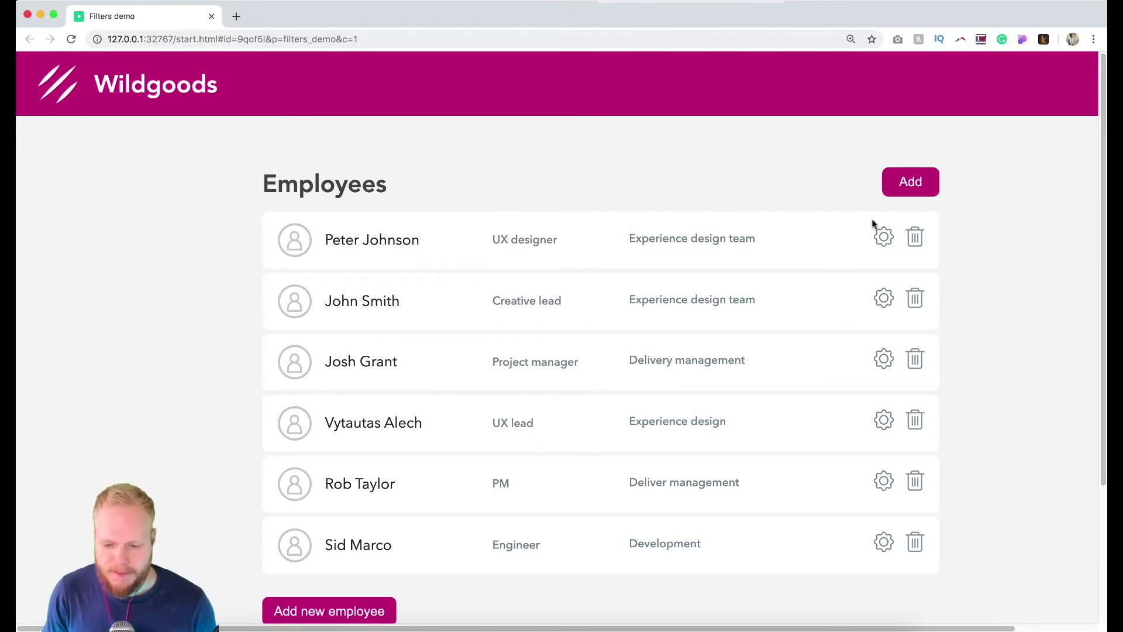
# - Test the previewed list by deleting the last employee and adding one with a dummy name and role in the Delivery management team
pyautogui.click(915, 542)
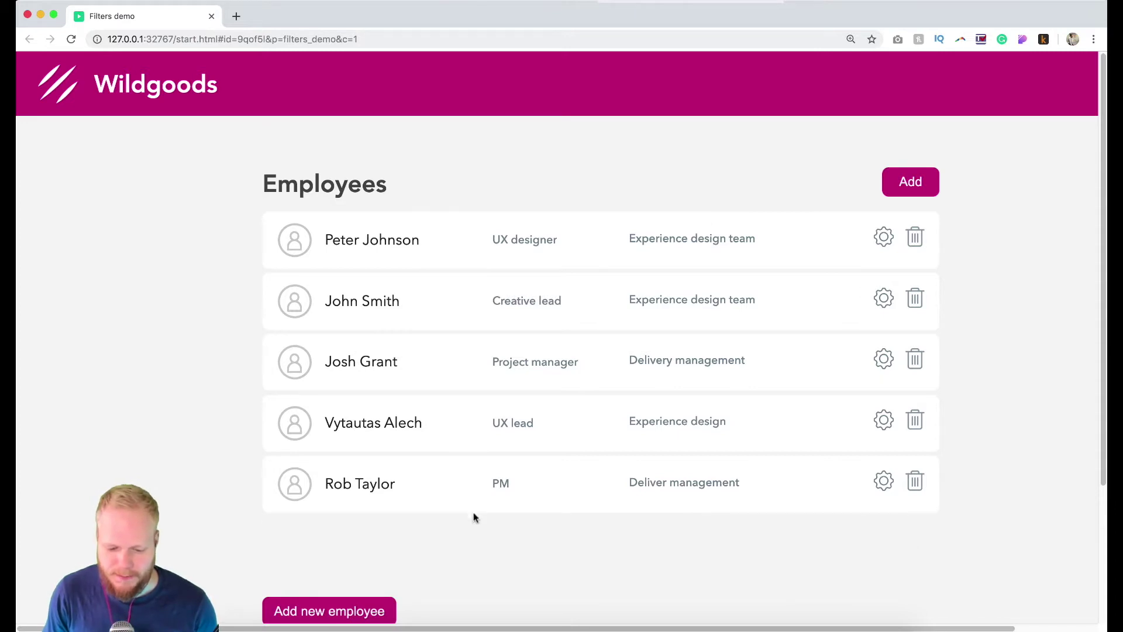
pyautogui.click(906, 193)
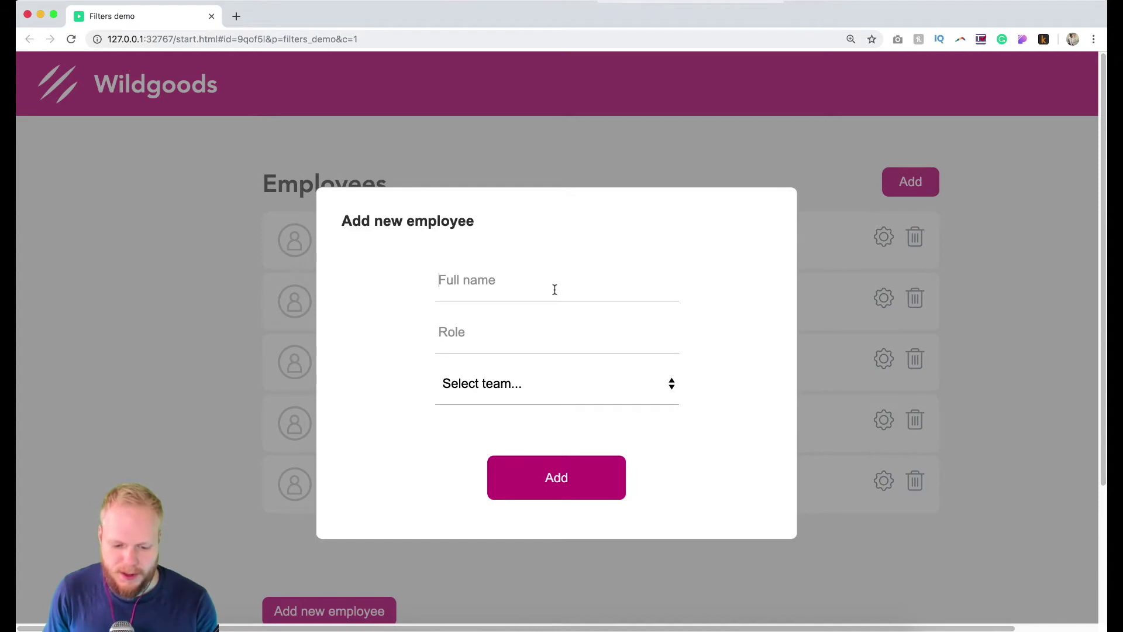
pyautogui.write('jashjfkdsh sfhjsdhj')
pyautogui.press('Tab')
pyautogui.write('dskjhfjhsdgjhdsjkhf')
pyautogui.click(558, 384)
pyautogui.click(540, 421)
pyautogui.click(567, 477)
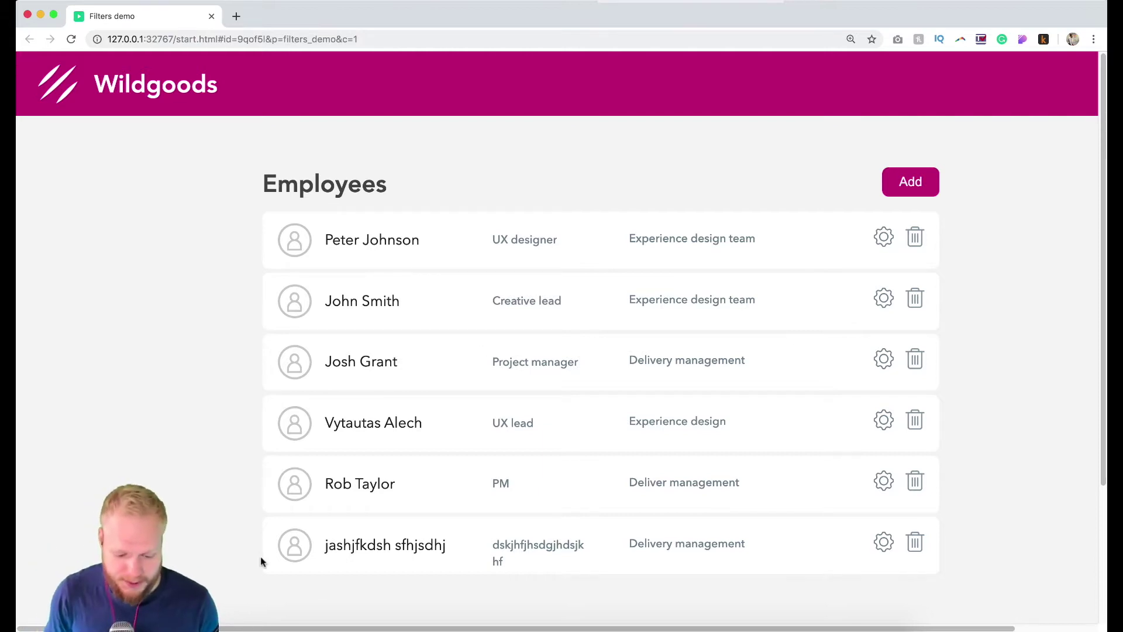
# - Switch to Axure RP and examine the employee repeater's data table and its layout on the Filters demo page
pyautogui.click(467, 628)
pyautogui.click(483, 446)
pyautogui.click(942, 92)
pyautogui.moveTo(922, 422); pyautogui.dragTo(865, 421)
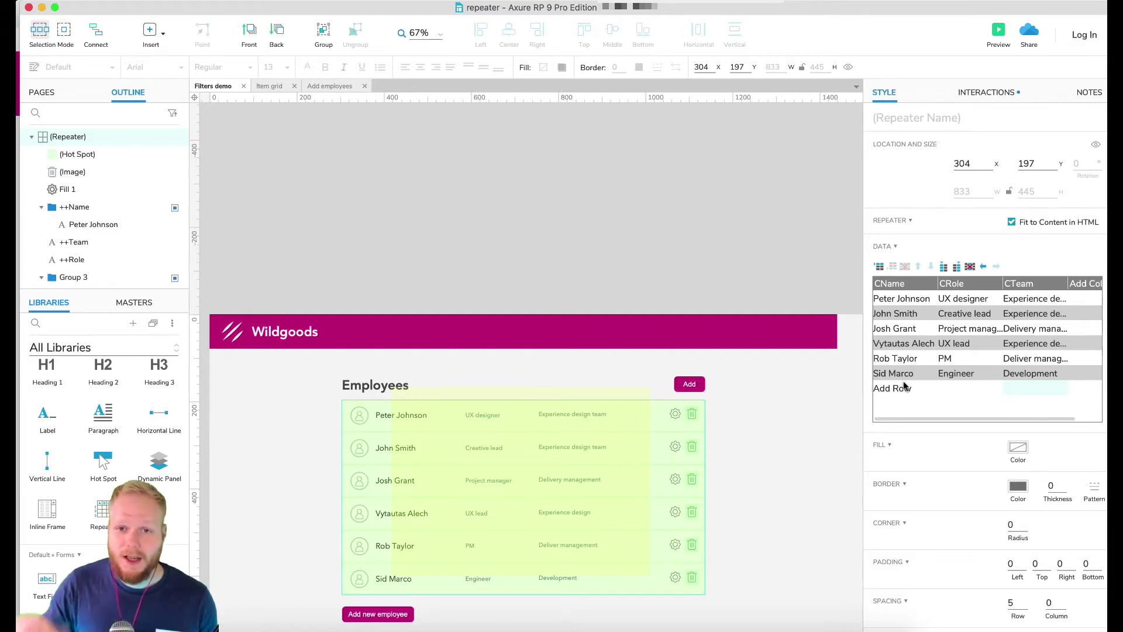
pyautogui.scroll(1, 438, 419)
pyautogui.scroll(5, 437, 418)
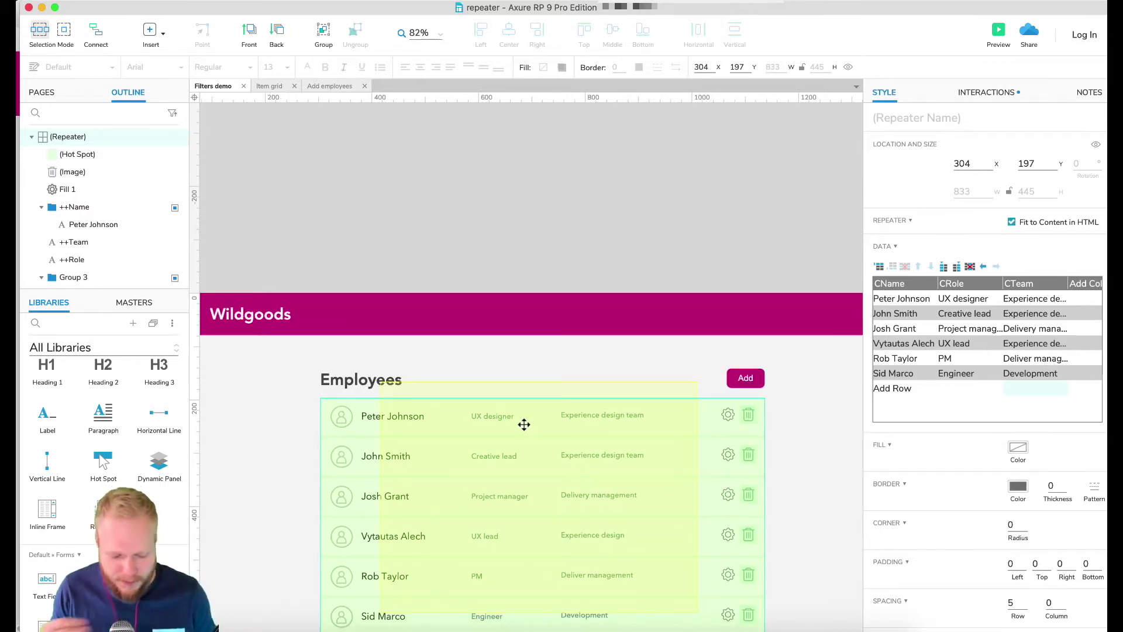
pyautogui.scroll(3, 524, 425)
pyautogui.scroll(2, 564, 428)
pyautogui.scroll(-1, 555, 423)
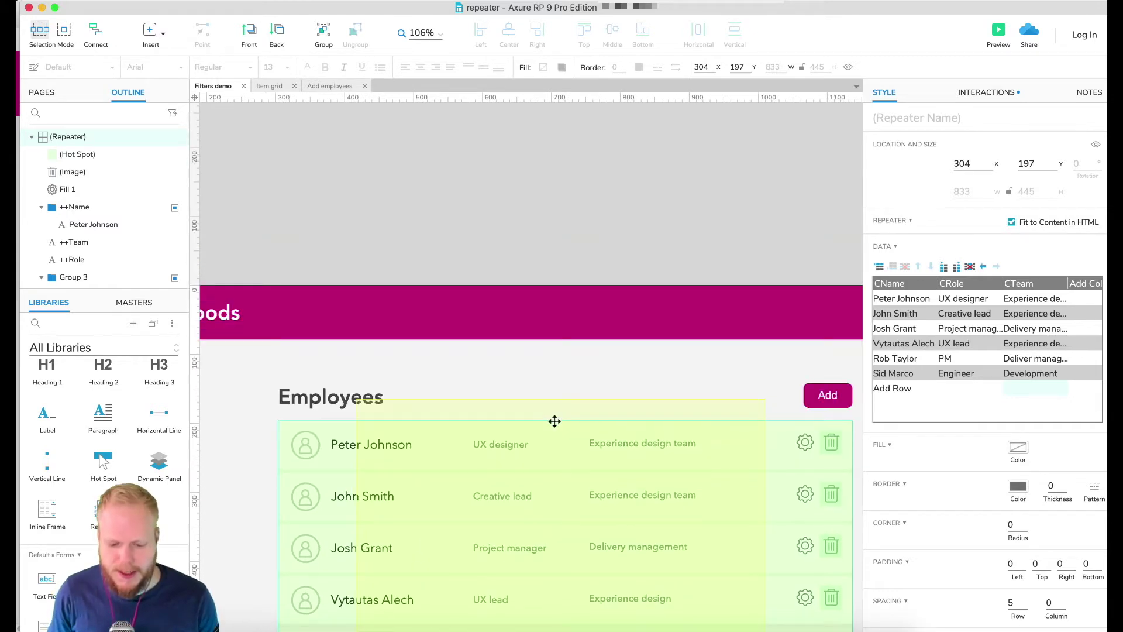
pyautogui.scroll(-2, 494, 433)
pyautogui.scroll(1, 379, 387)
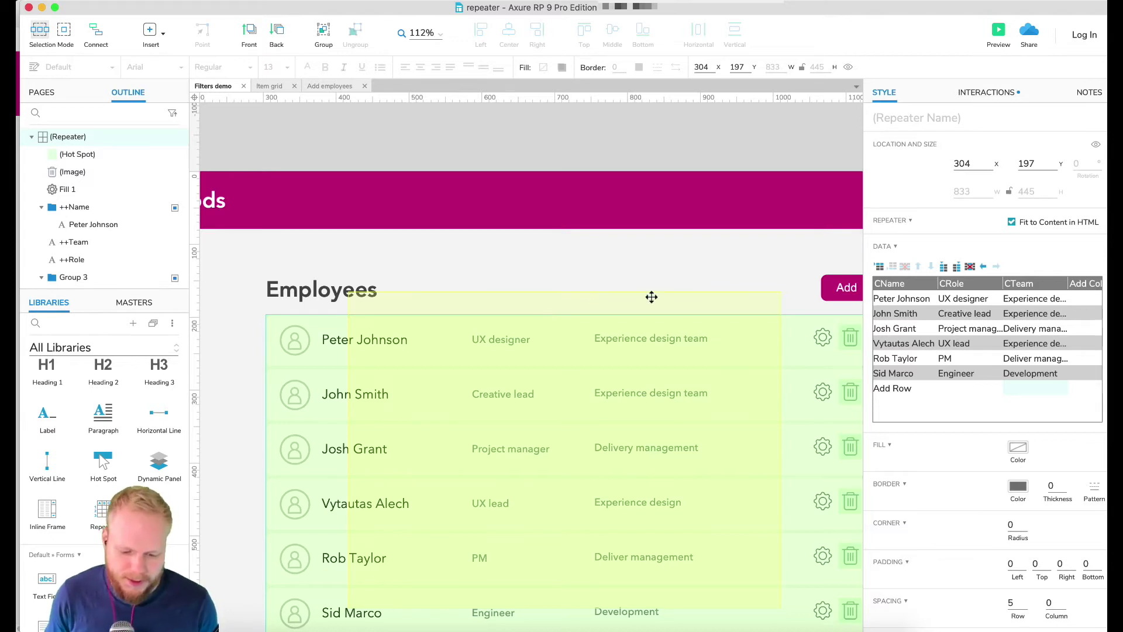
# - Review the team droplist's options inside the ++Modal-AddNew dynamic panel without changing them
pyautogui.doubleClick(649, 393)
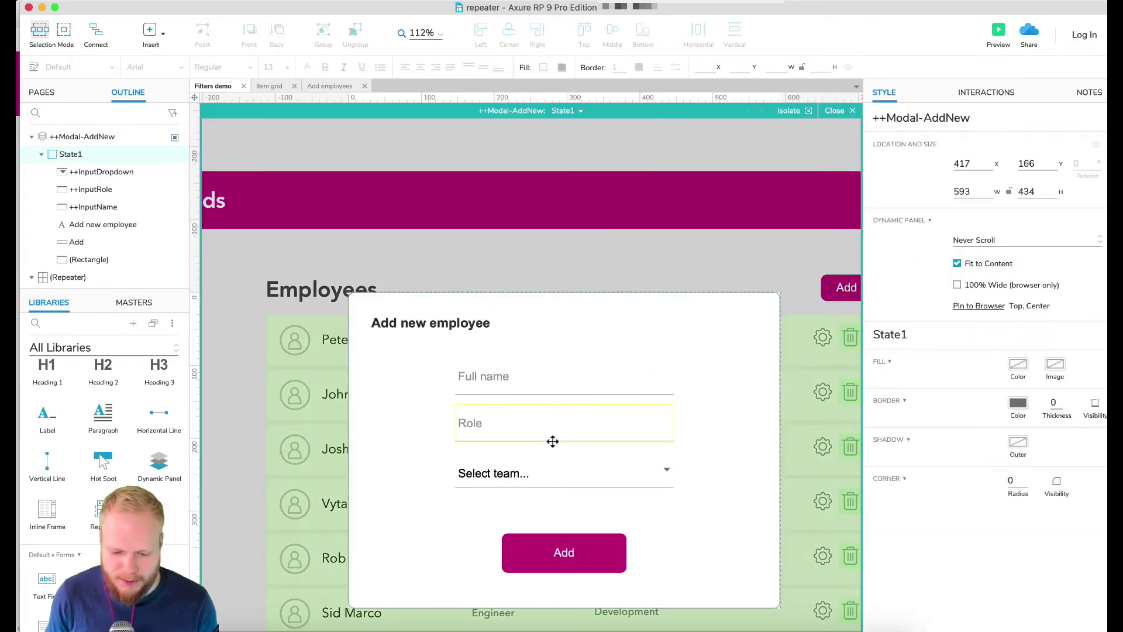
pyautogui.doubleClick(595, 473)
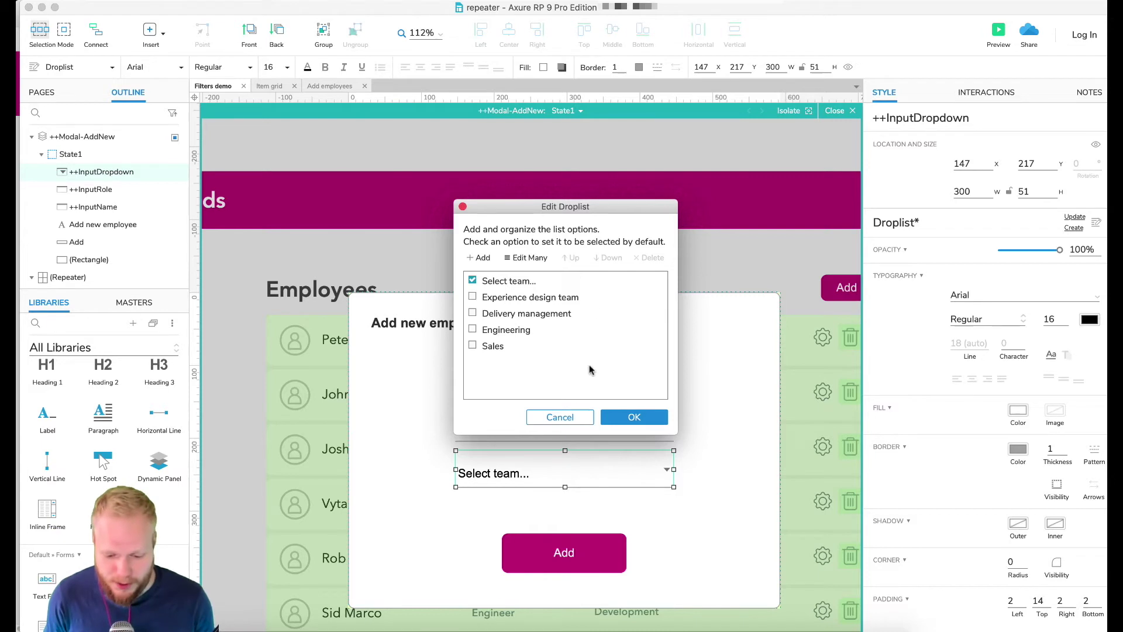
pyautogui.click(568, 418)
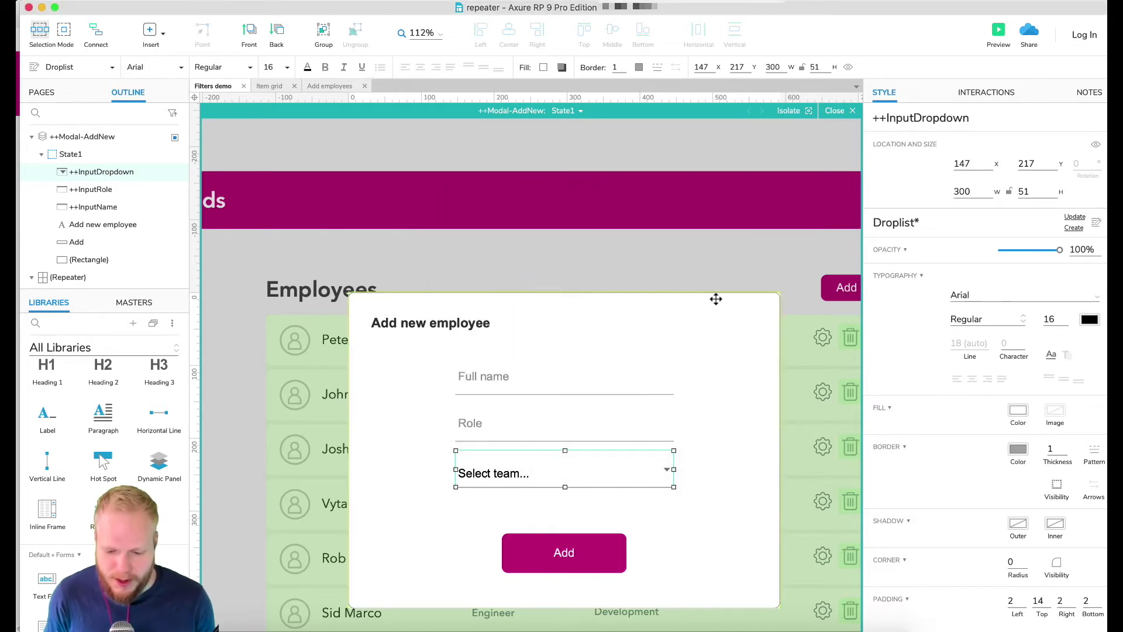
pyautogui.click(852, 110)
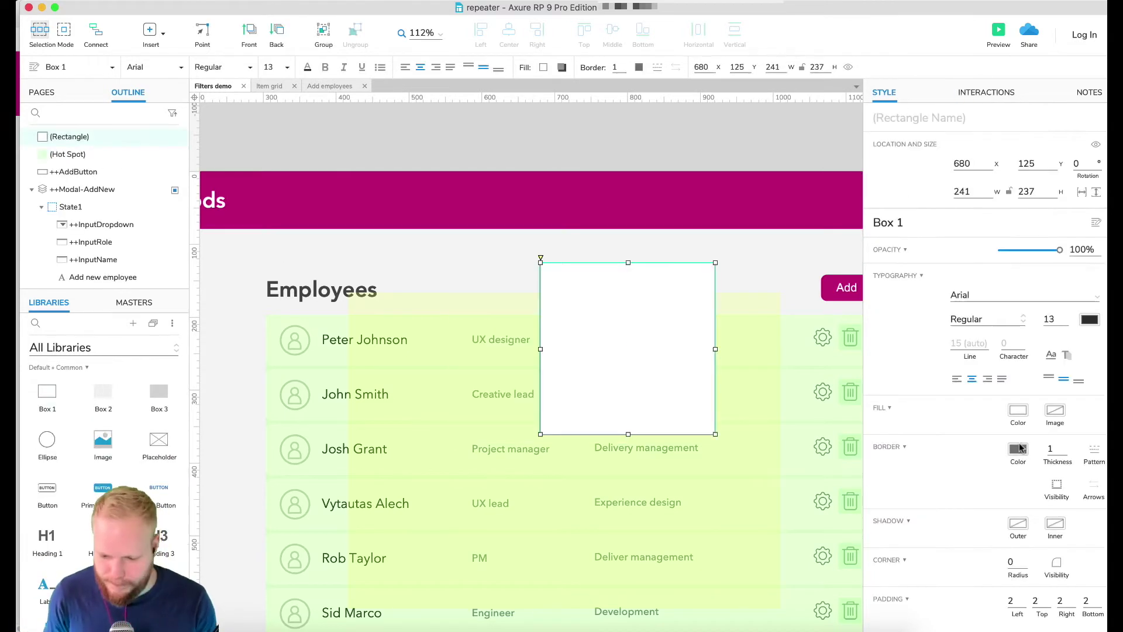
# - Build a "Filter by team:" box from a white rectangle with checkboxes including Engineering, Experience design, Delivery management and Sales
pyautogui.moveTo(631, 323); pyautogui.dragTo(638, 331)
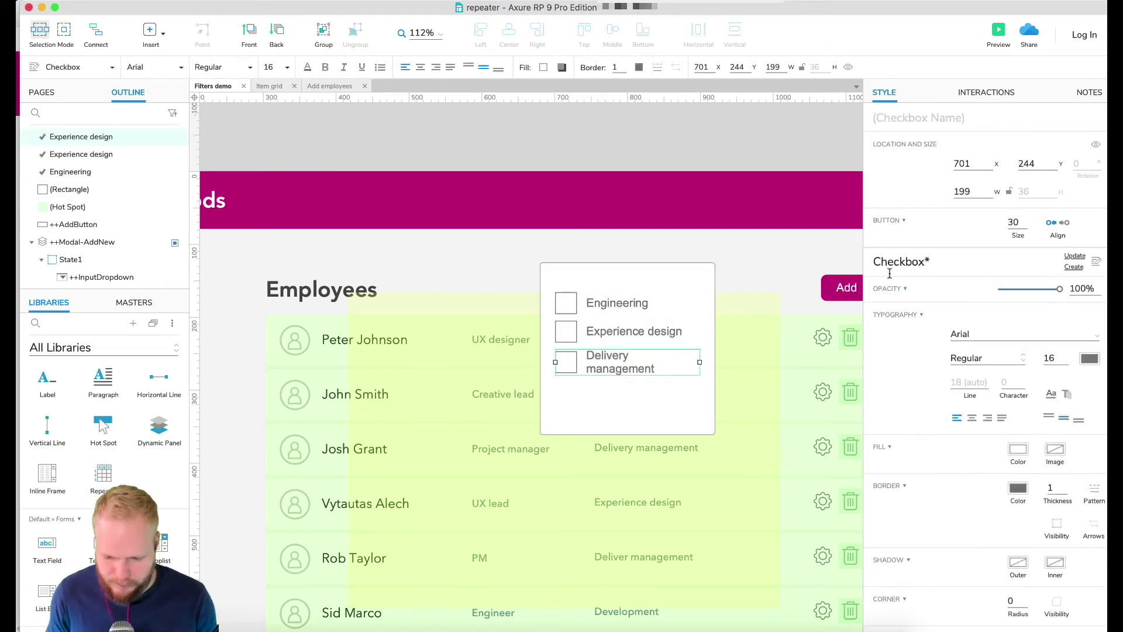
pyautogui.moveTo(644, 360); pyautogui.dragTo(647, 380)
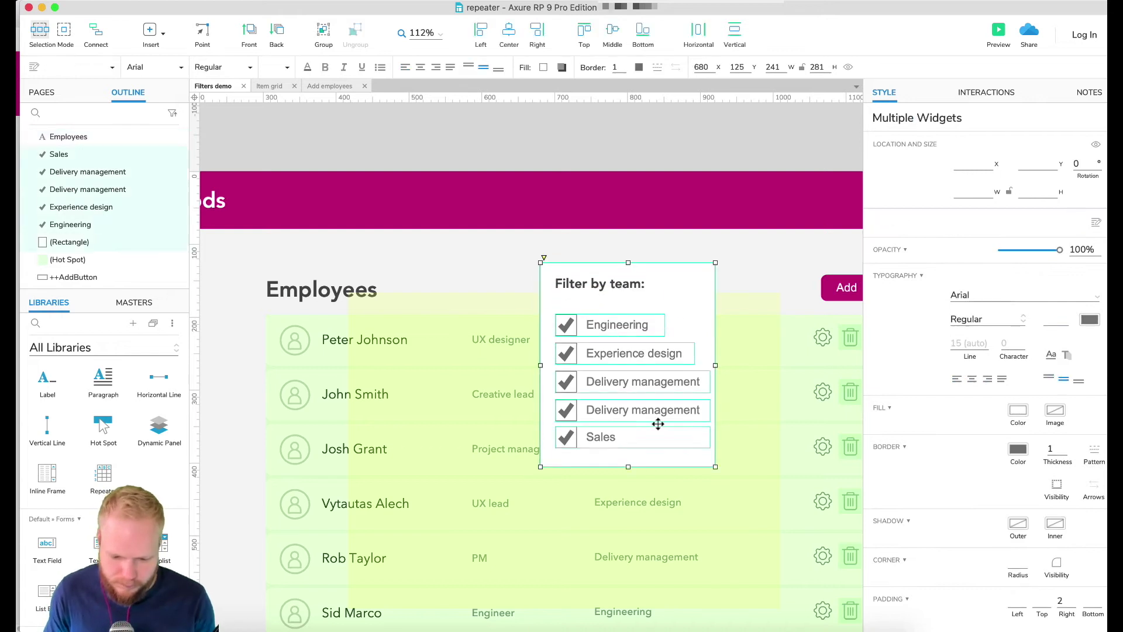
pyautogui.moveTo(659, 424); pyautogui.dragTo(658, 414)
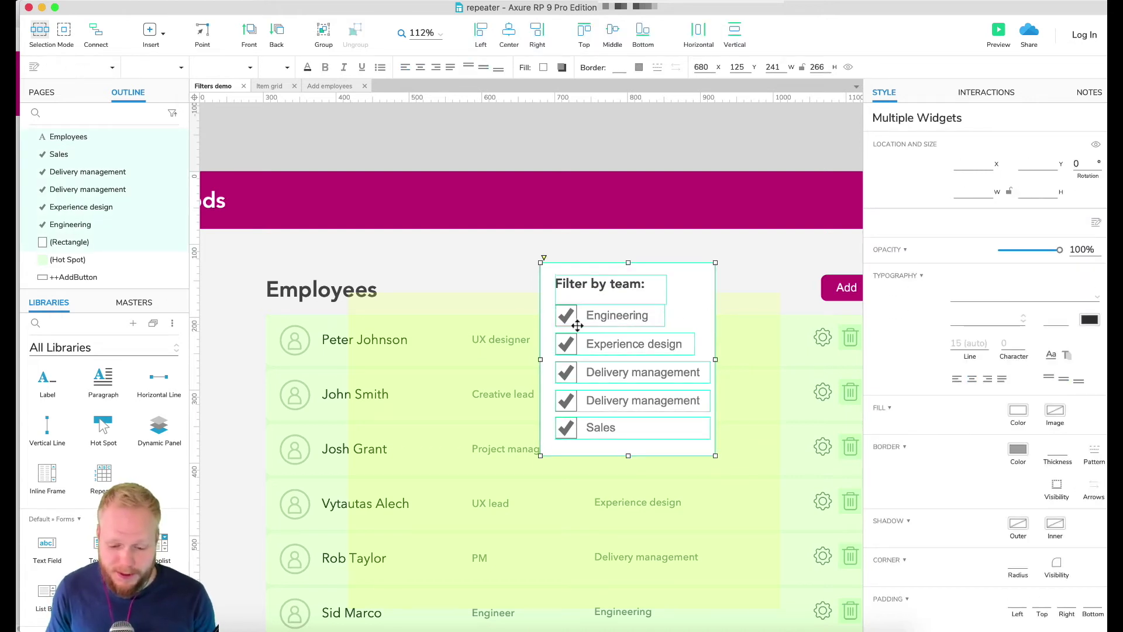
# - Convert the filter box and its contents into a dynamic panel named ++Filteroptions
pyautogui.rightClick(685, 286)
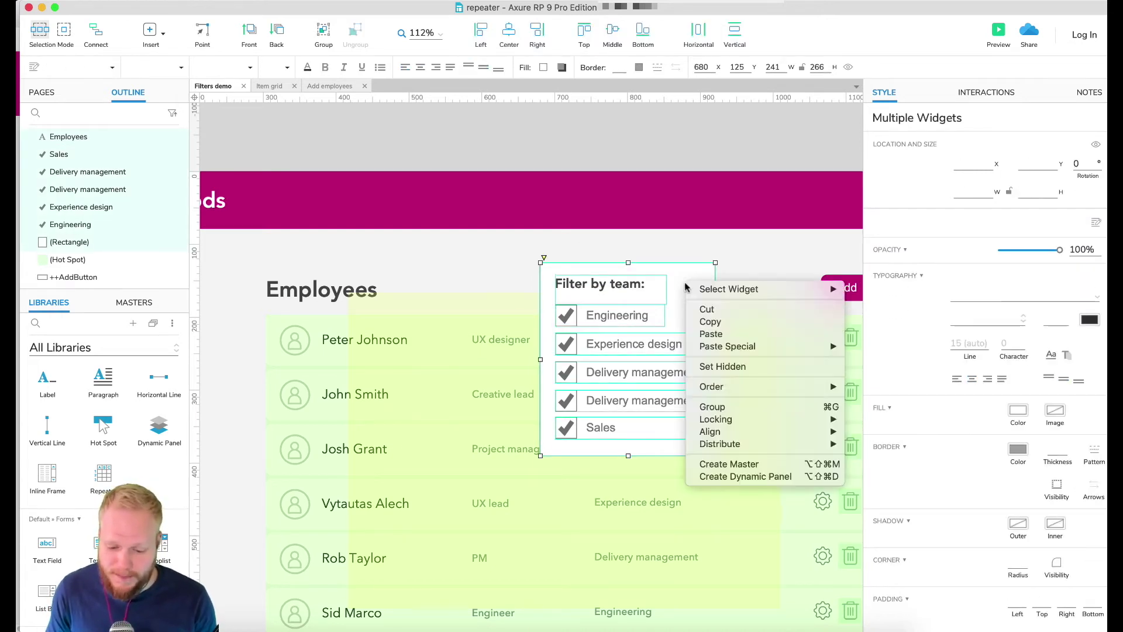
pyautogui.click(743, 477)
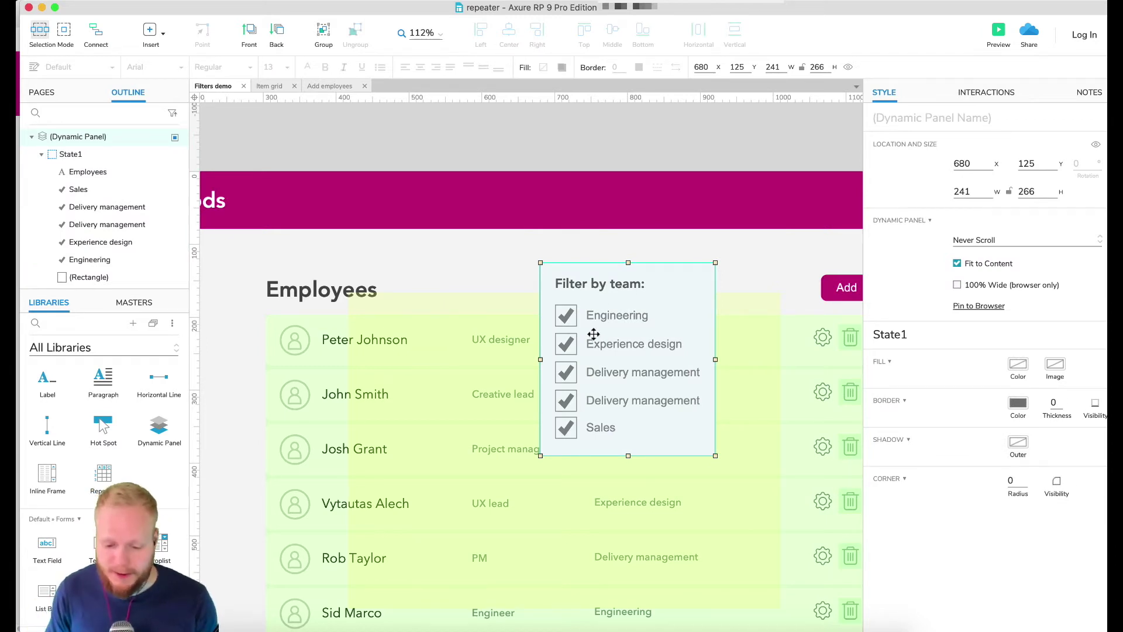
pyautogui.click(959, 117)
pyautogui.write('++Filteroptions')
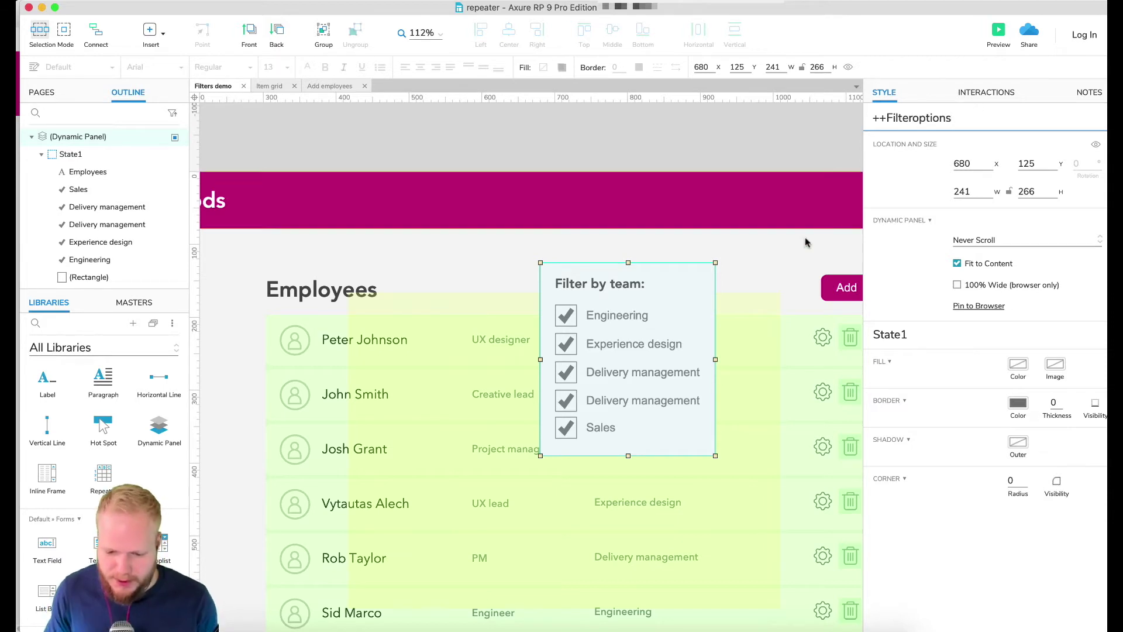
# - Place a filter icon beside the Add button and position the ++Filteroptions panel just below it
pyautogui.moveTo(601, 345); pyautogui.dragTo(644, 385)
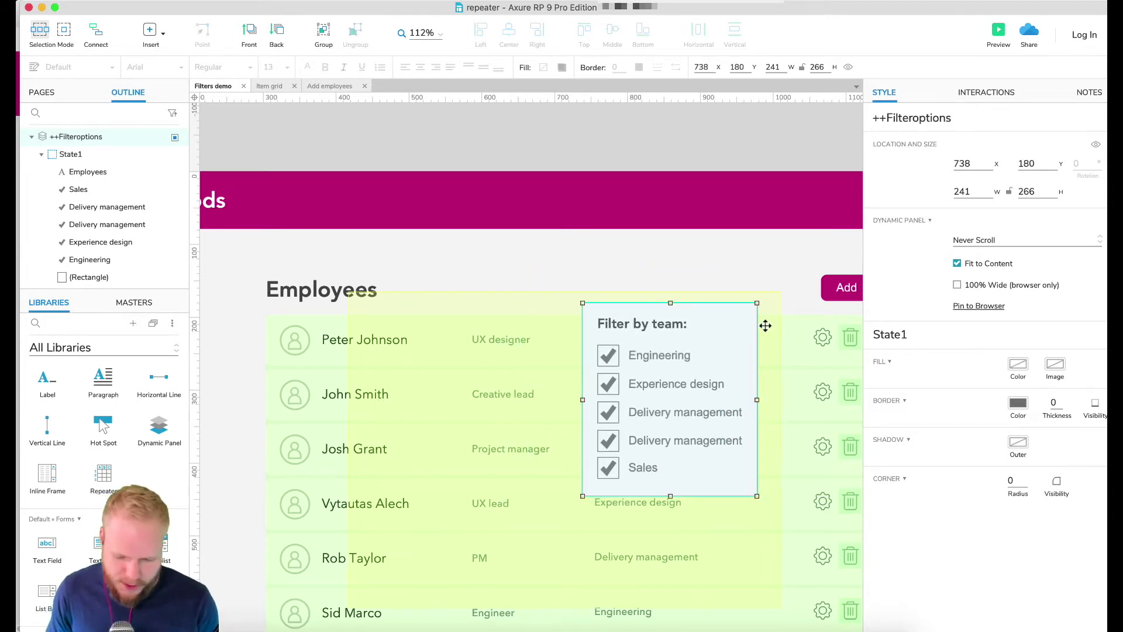
pyautogui.scroll(1, 783, 322)
pyautogui.hscroll(5, 801, 319)
pyautogui.hscroll(-5, 798, 319)
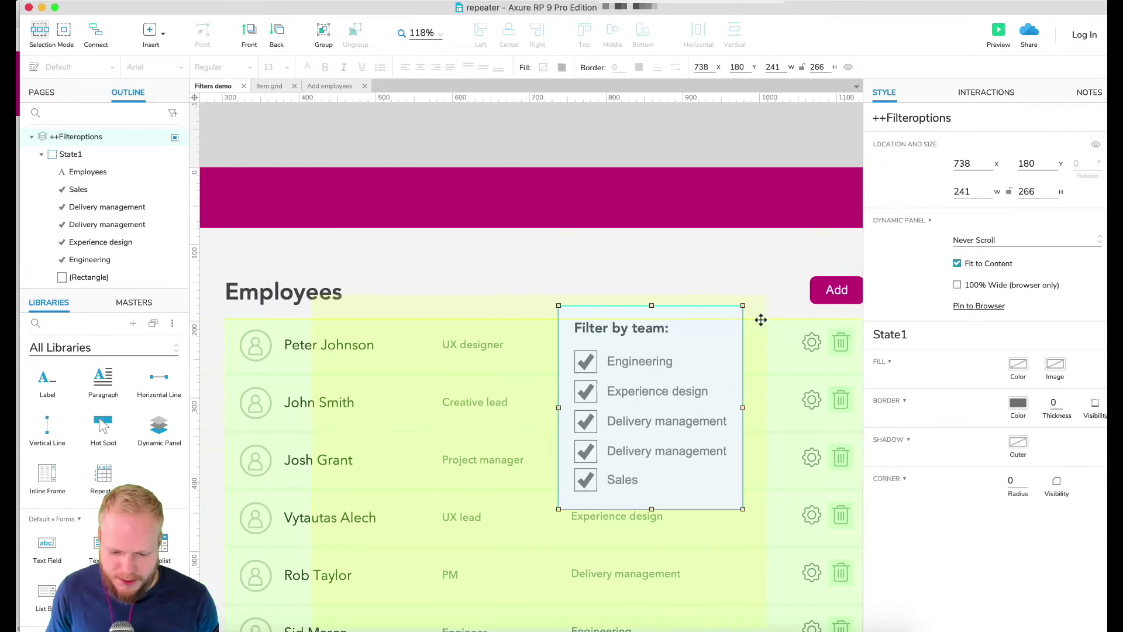
pyautogui.click(349, 626)
pyautogui.moveTo(1036, 341); pyautogui.dragTo(782, 289)
pyautogui.moveTo(608, 398); pyautogui.dragTo(628, 398)
# - Inside the ++Filteroptions panel, add a close icon in the upper-right corner and cover it with a hot spot about 42 × 48
pyautogui.doubleClick(628, 397)
pyautogui.hotkey('ctrl', 'v')
pyautogui.moveTo(695, 268); pyautogui.dragTo(686, 242)
pyautogui.moveTo(103, 427); pyautogui.dragTo(715, 269)
pyautogui.moveTo(755, 309); pyautogui.dragTo(712, 251)
# - Give the close icon's hot spot an OnClick Show/Hide action that hides ++Filteroptions
pyautogui.click(983, 103)
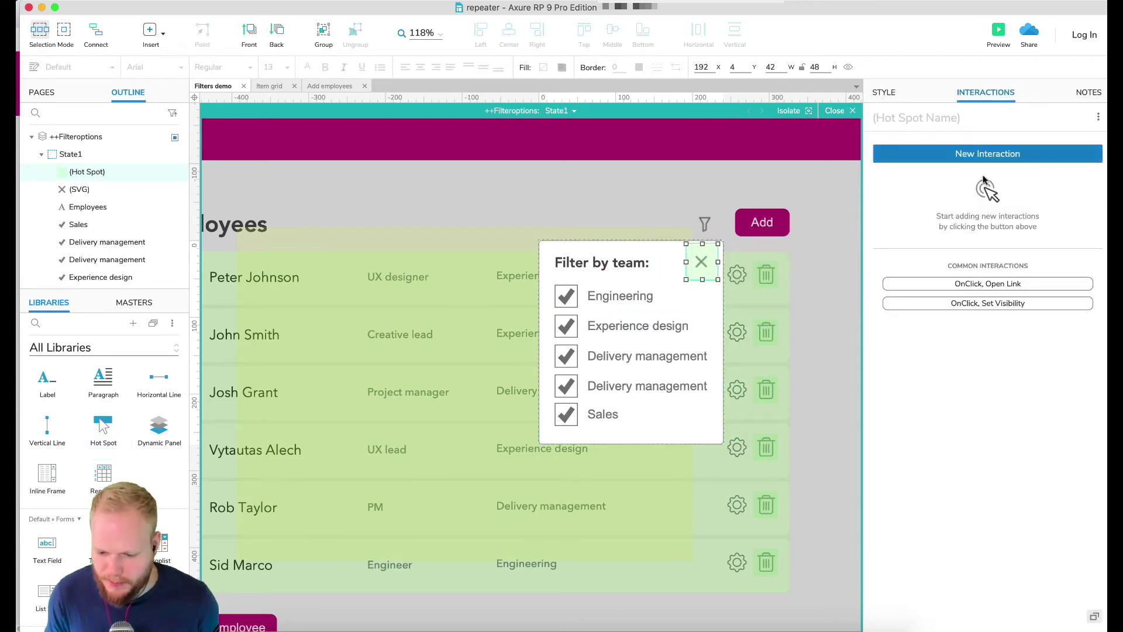
pyautogui.click(989, 154)
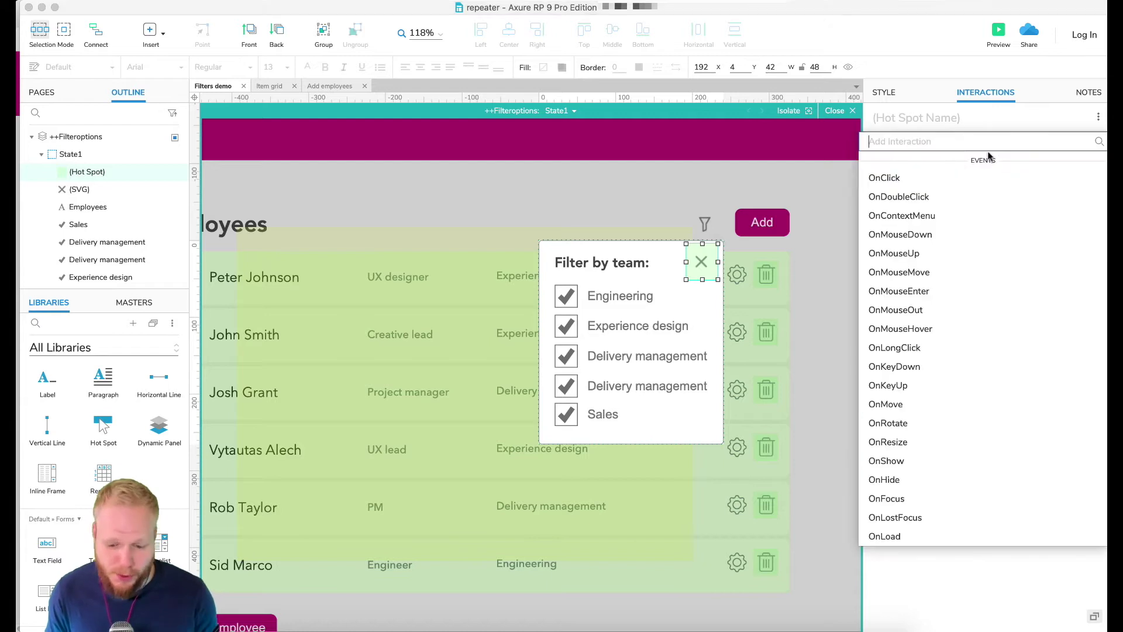
pyautogui.click(916, 182)
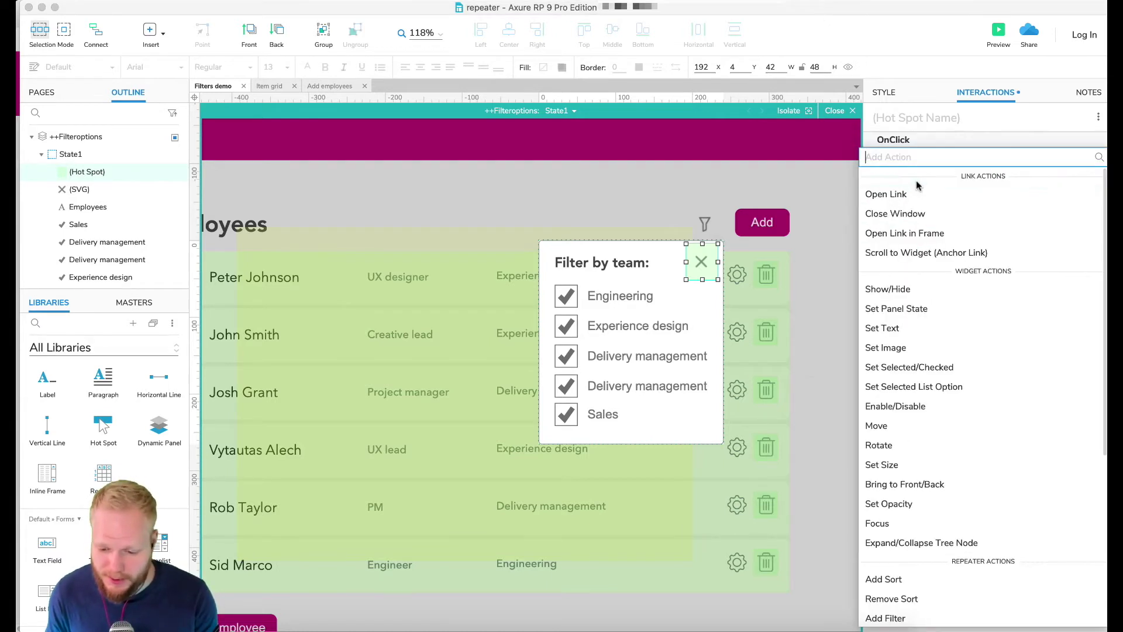
pyautogui.click(910, 291)
pyautogui.click(930, 264)
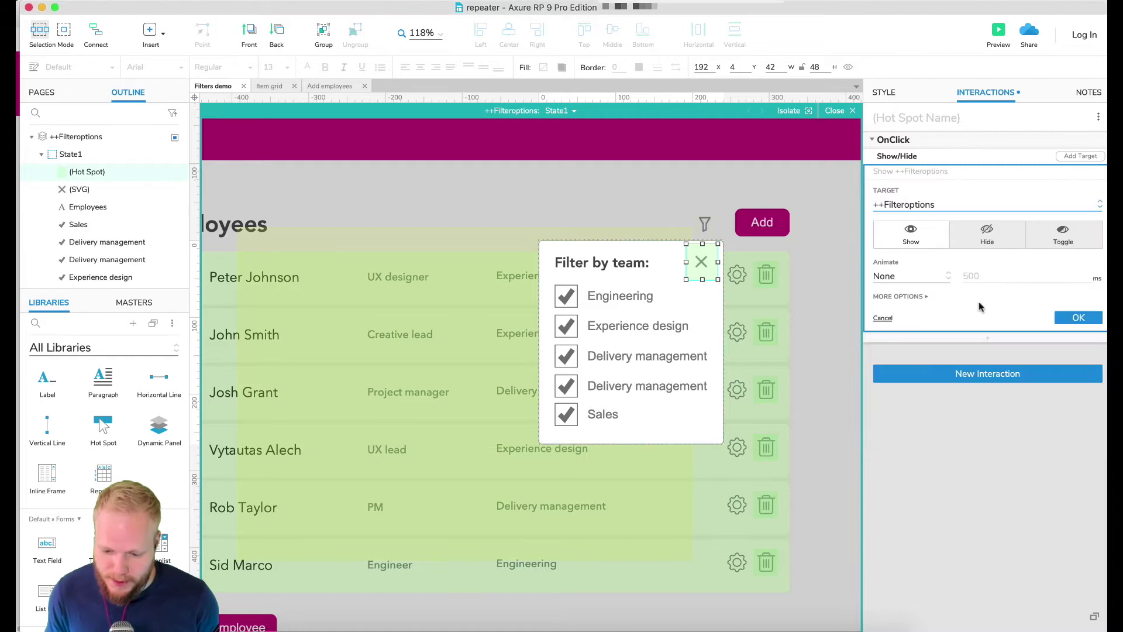
pyautogui.click(983, 237)
pyautogui.click(1078, 318)
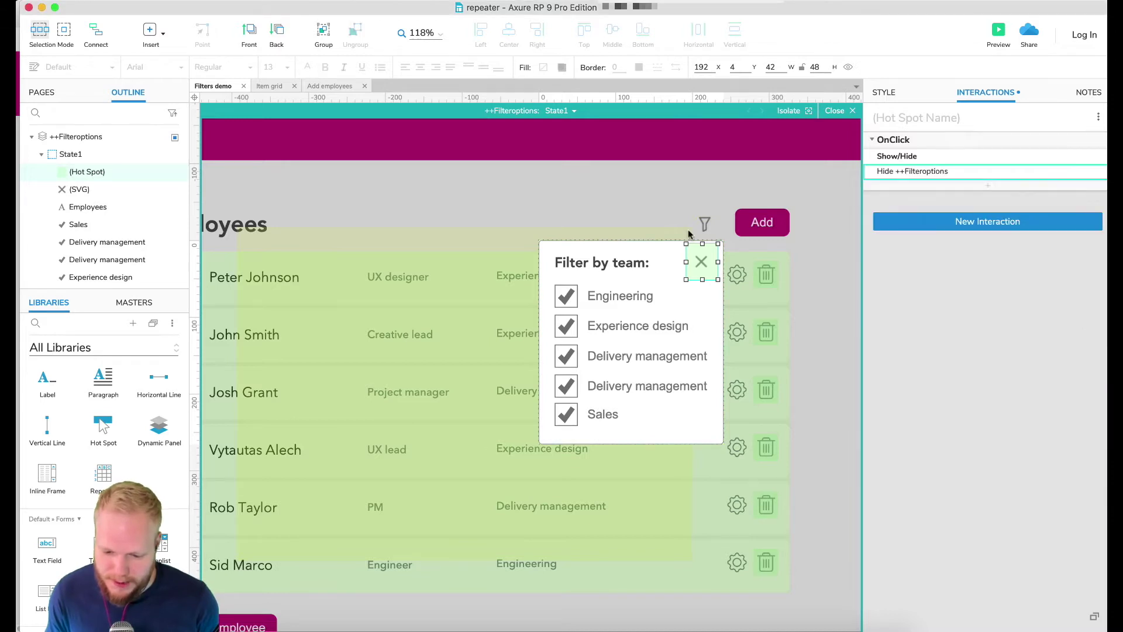
# - Paste a copy of the close hot spot onto the page and fit it over the filter icon at about 42 × 39
pyautogui.click(722, 212)
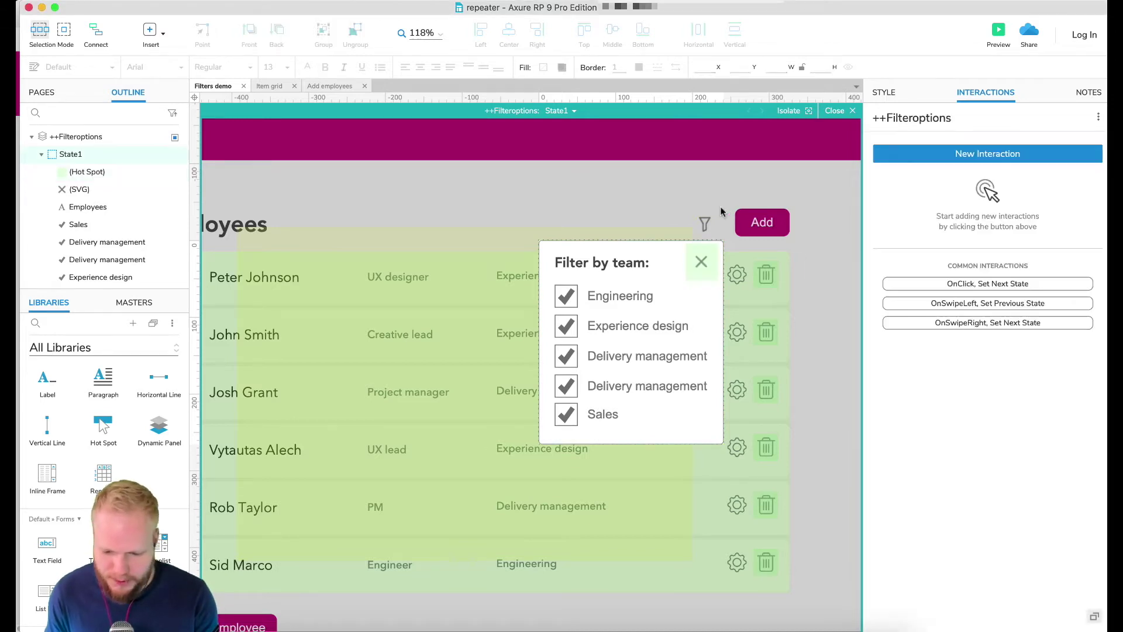
pyautogui.click(834, 111)
pyautogui.doubleClick(706, 224)
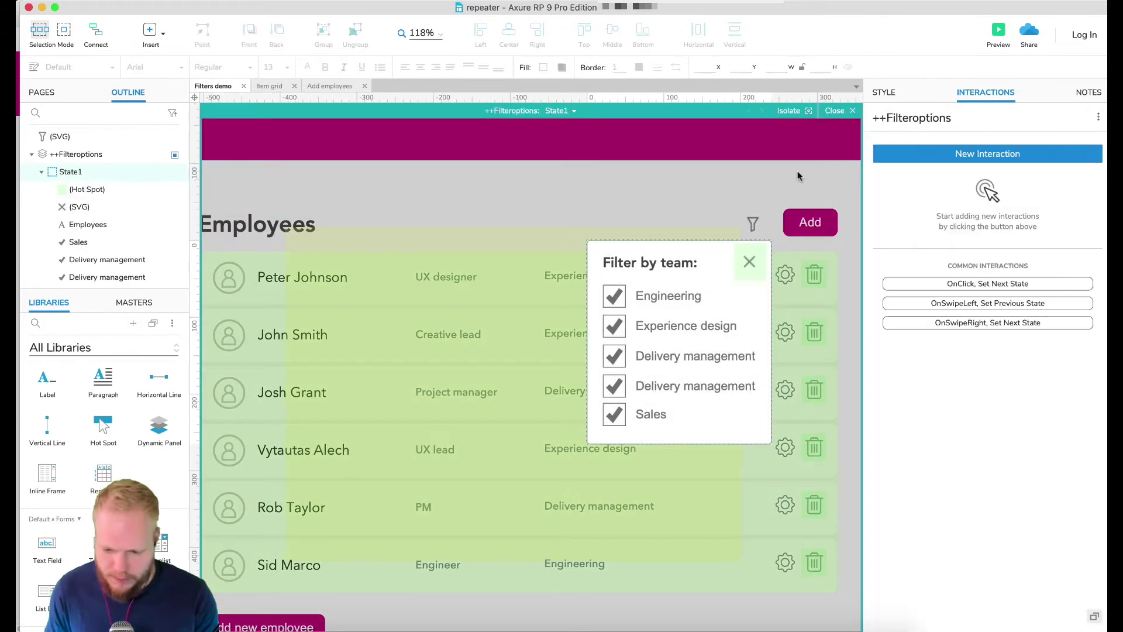
pyautogui.press('cmd+v')
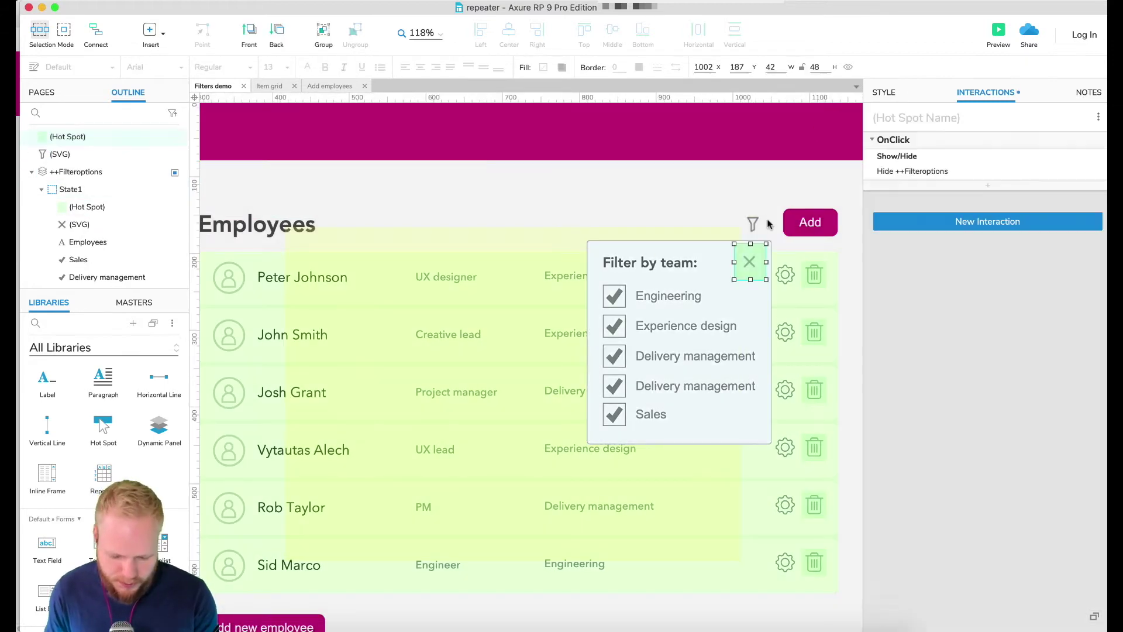
pyautogui.moveTo(753, 258); pyautogui.dragTo(754, 210)
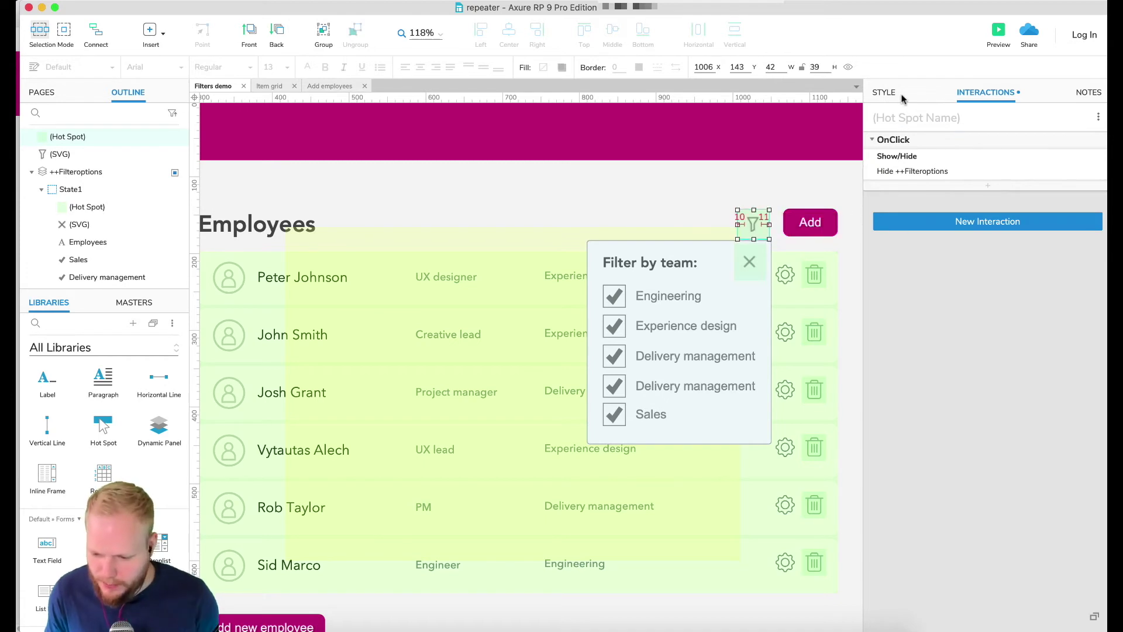
# - Change the filter icon hot spot's OnClick action to show ++Filteroptions
pyautogui.click(930, 171)
pyautogui.click(924, 237)
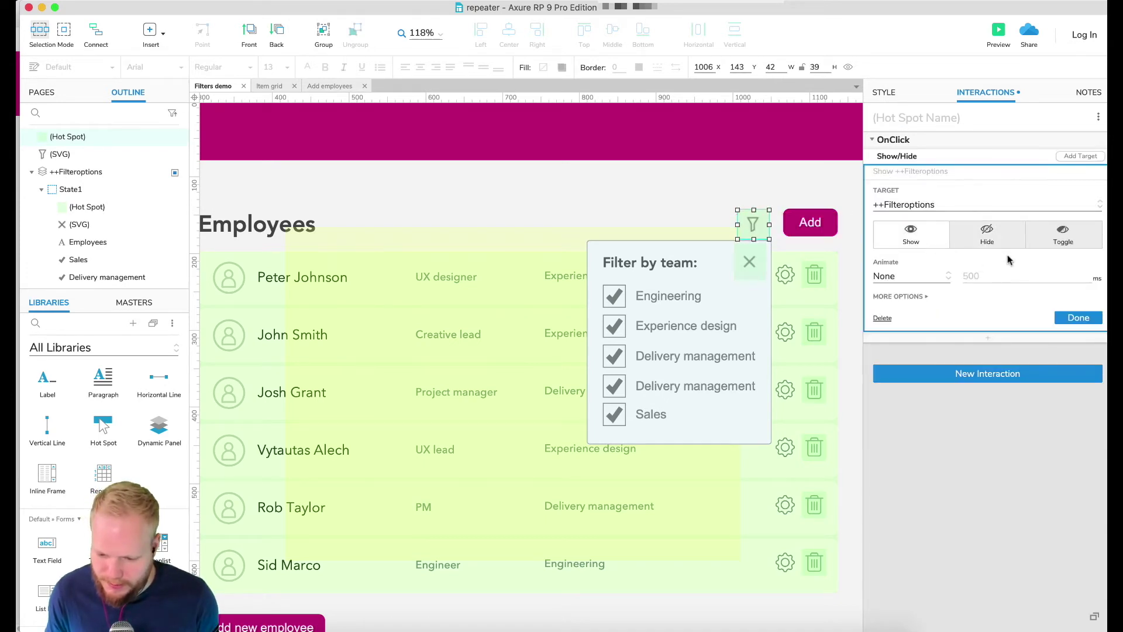
pyautogui.click(1078, 317)
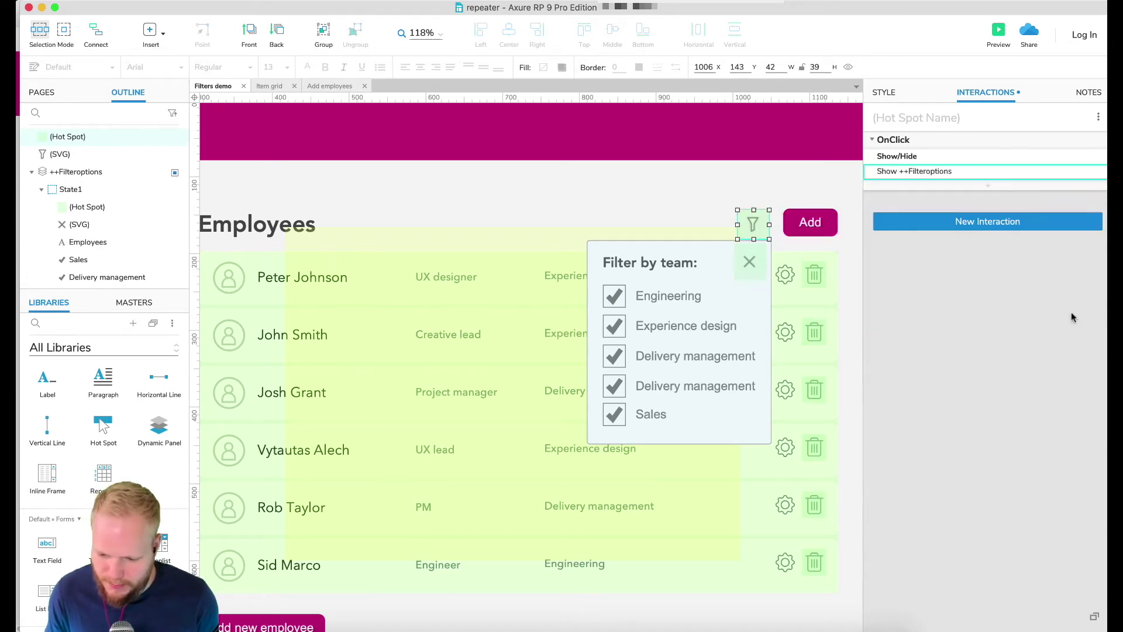
# - Set the ++Filteroptions panel to be hidden by default
pyautogui.click(756, 243)
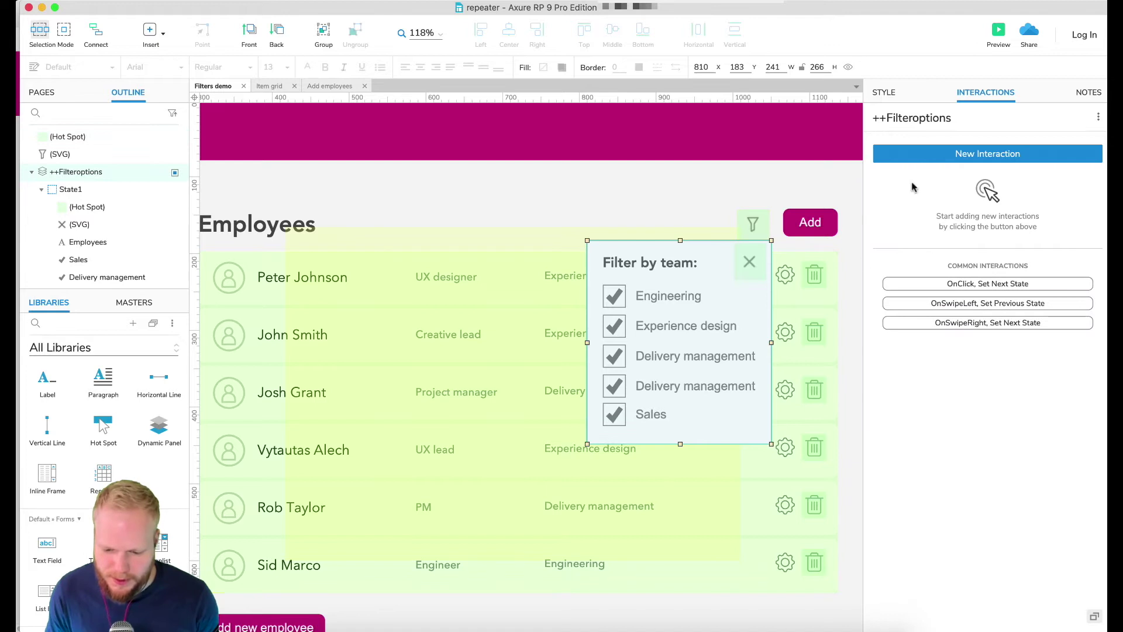
pyautogui.click(884, 93)
pyautogui.click(1096, 147)
pyautogui.click(736, 189)
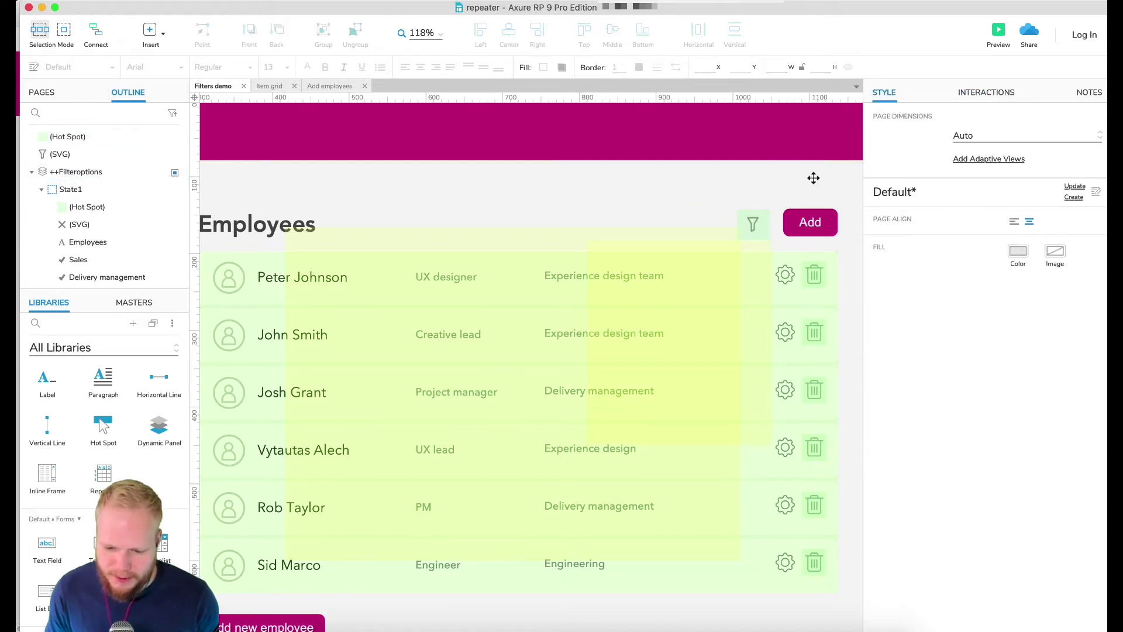
# - Preview the prototype without the player toolbar and test toggling the upper team checkboxes in the filter options
pyautogui.press('super+period')
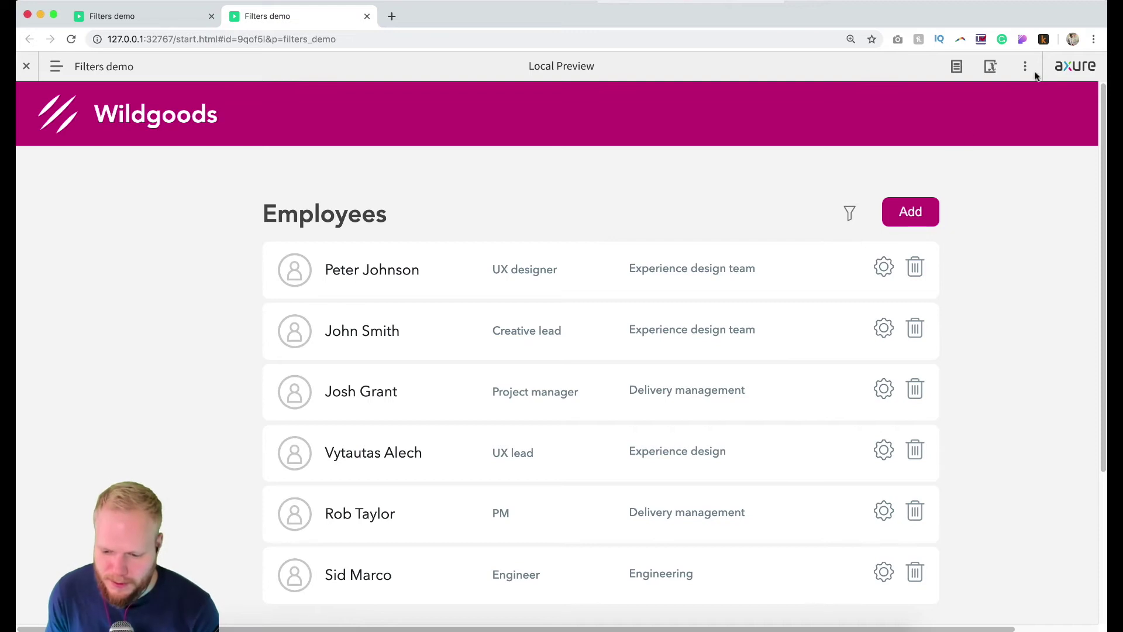
pyautogui.click(27, 66)
pyautogui.click(708, 262)
pyautogui.click(704, 291)
pyautogui.click(703, 323)
pyautogui.click(704, 291)
pyautogui.click(703, 261)
pyautogui.click(704, 261)
pyautogui.click(704, 291)
pyautogui.click(704, 324)
# - Test repeatedly closing and reopening the filter options in the preview, and open the add-employee form
pyautogui.click(846, 225)
pyautogui.click(849, 184)
pyautogui.click(846, 225)
pyautogui.click(850, 184)
pyautogui.click(846, 221)
pyautogui.click(910, 182)
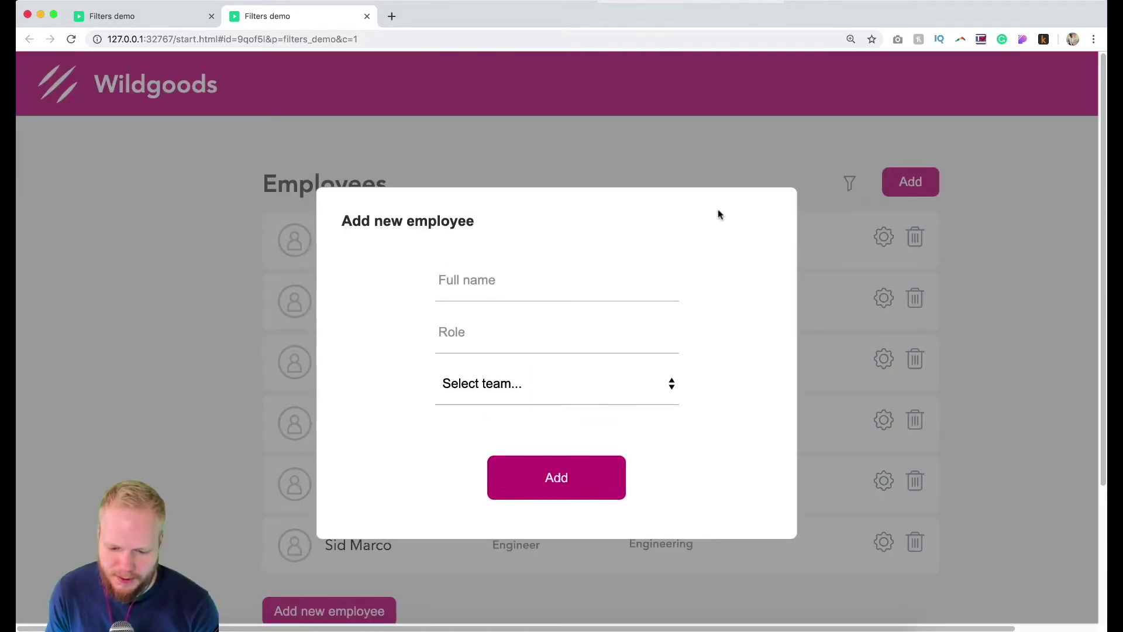
# - Dismiss the add-employee form and close both preview tabs
pyautogui.click(873, 327)
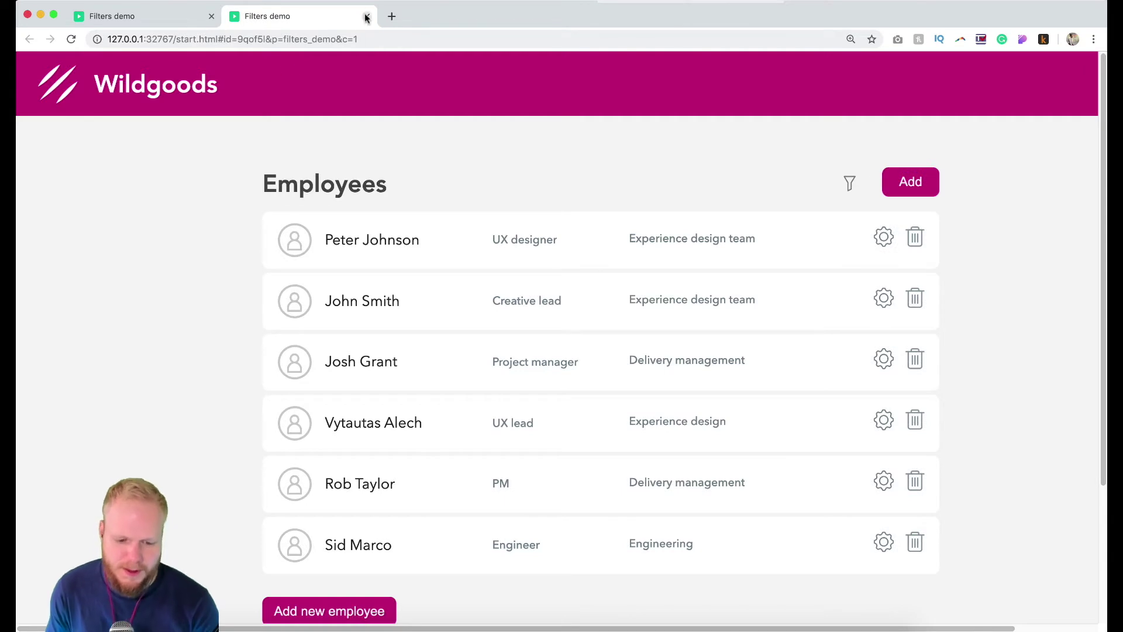
pyautogui.click(366, 16)
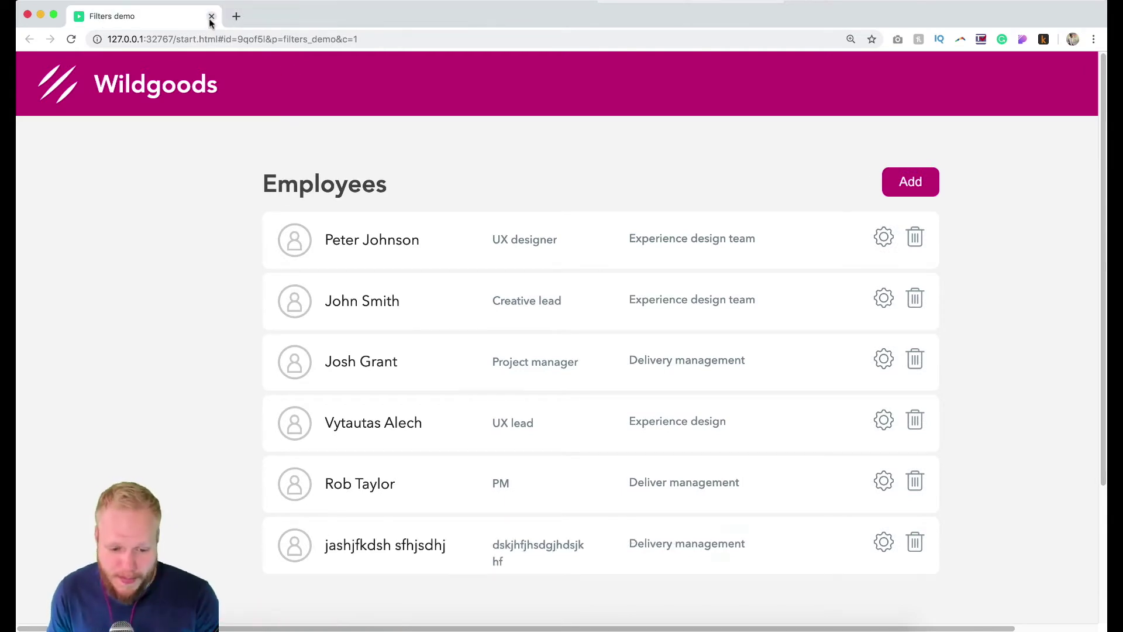
pyautogui.click(211, 17)
# - Remove the duplicate Delivery management checkbox from ++Filteroptions, closing the gap with Sales, and shorten the background rectangle to a height of 236
pyautogui.click(687, 304)
pyautogui.doubleClick(687, 304)
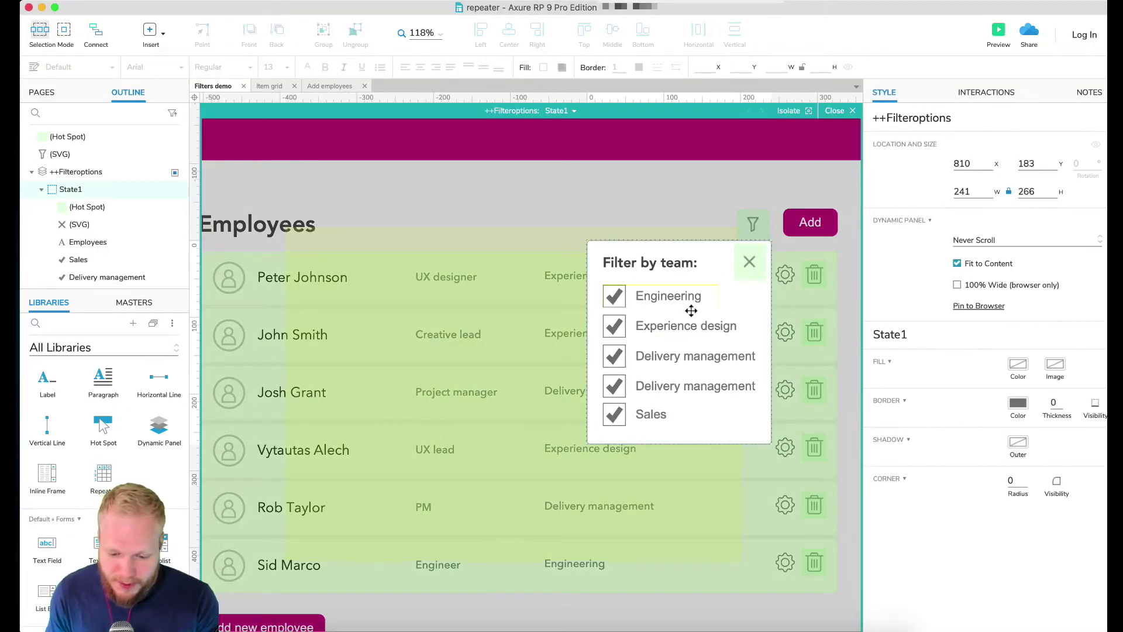
pyautogui.click(694, 388)
pyautogui.moveTo(694, 388); pyautogui.dragTo(652, 409)
pyautogui.press('Delete')
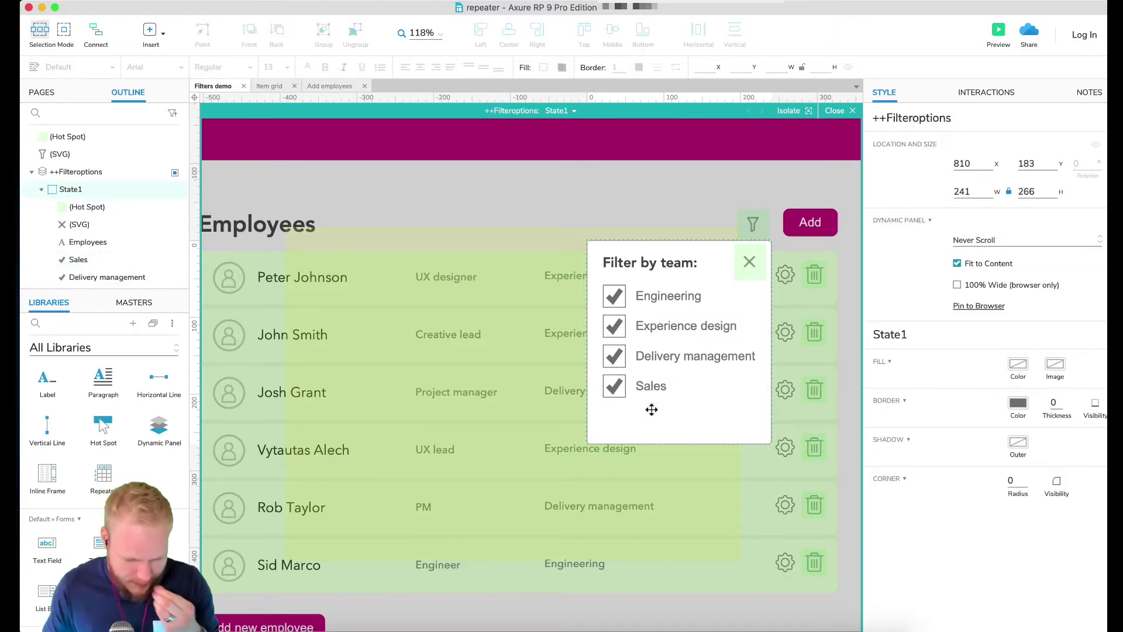
pyautogui.click(677, 443)
pyautogui.moveTo(677, 443); pyautogui.dragTo(678, 420)
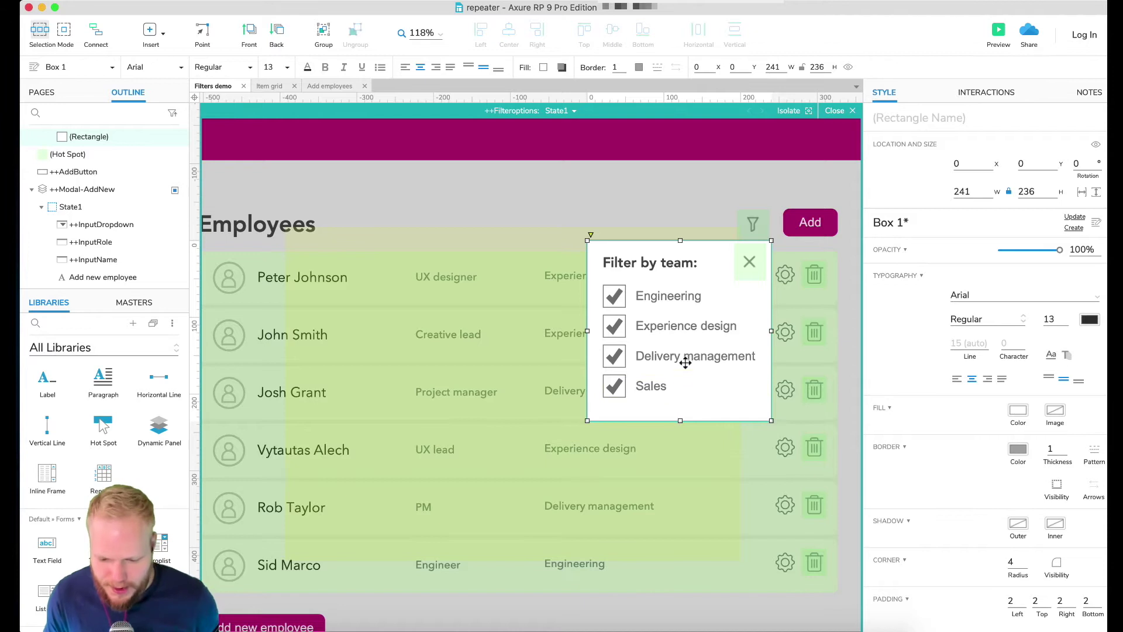
# - Set the font of the four team checkboxes to Avenir Book 14 and close the panel state
pyautogui.click(679, 363)
pyautogui.keyDown('shift'); pyautogui.click(666, 381); pyautogui.keyUp('shift')
pyautogui.keyDown('shift'); pyautogui.click(674, 336); pyautogui.keyUp('shift')
pyautogui.keyDown('shift'); pyautogui.click(672, 298); pyautogui.keyUp('shift')
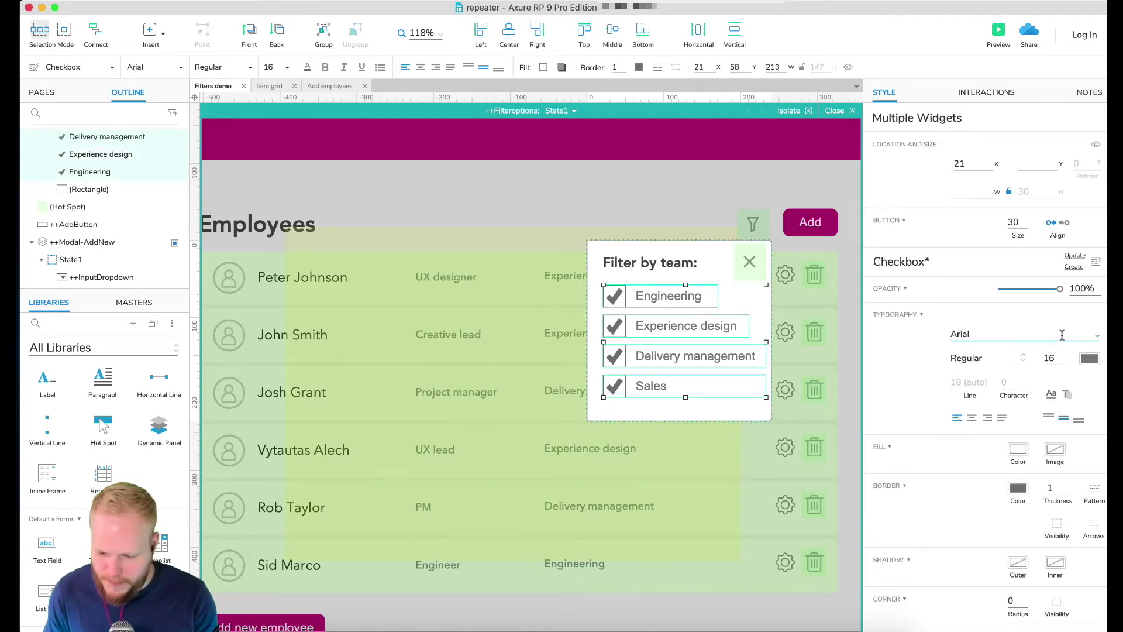
pyautogui.click(679, 265)
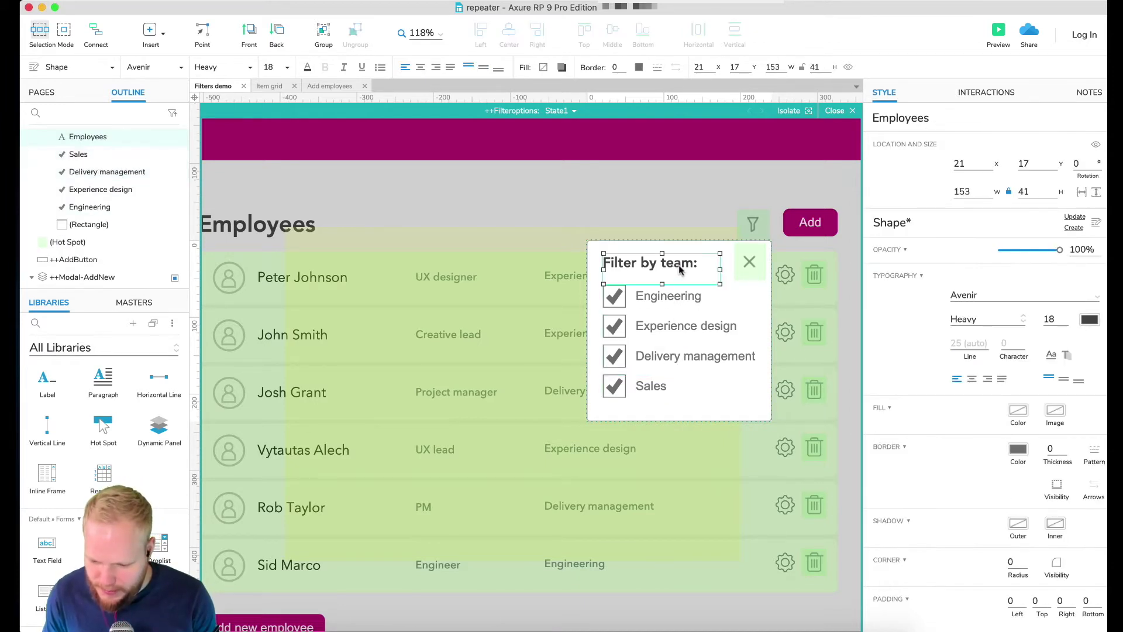
pyautogui.click(672, 295)
pyautogui.keyDown('shift'); pyautogui.click(664, 326); pyautogui.keyUp('shift')
pyautogui.click(834, 110)
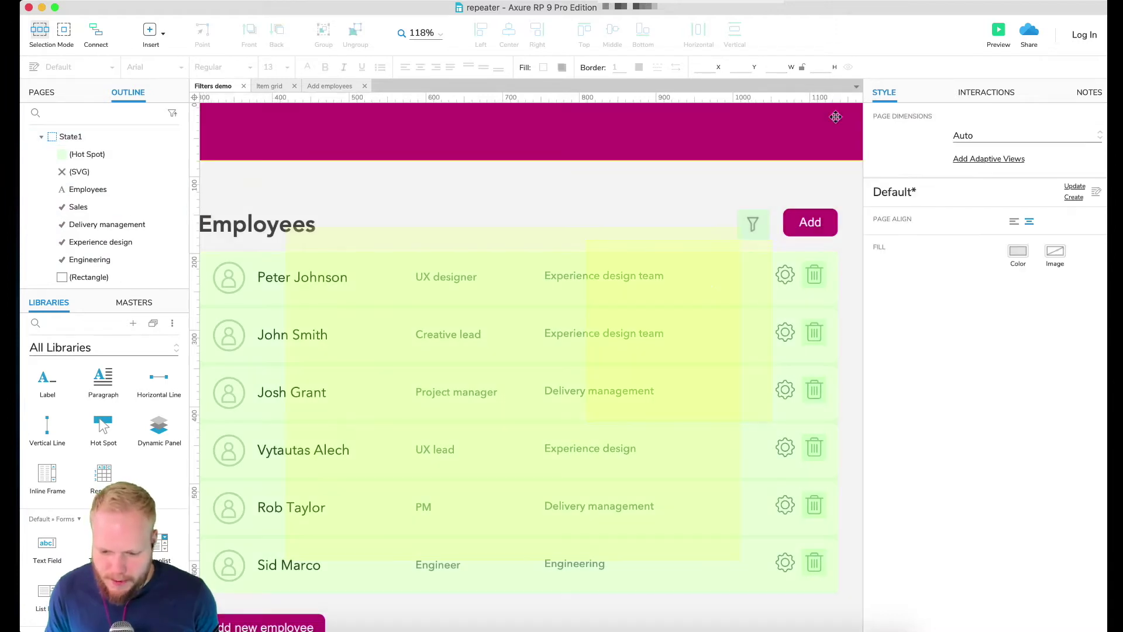
# - Review the repeater's OnItemLoad interaction, and clear all four team checkboxes in ++Filteroptions
pyautogui.click(699, 293)
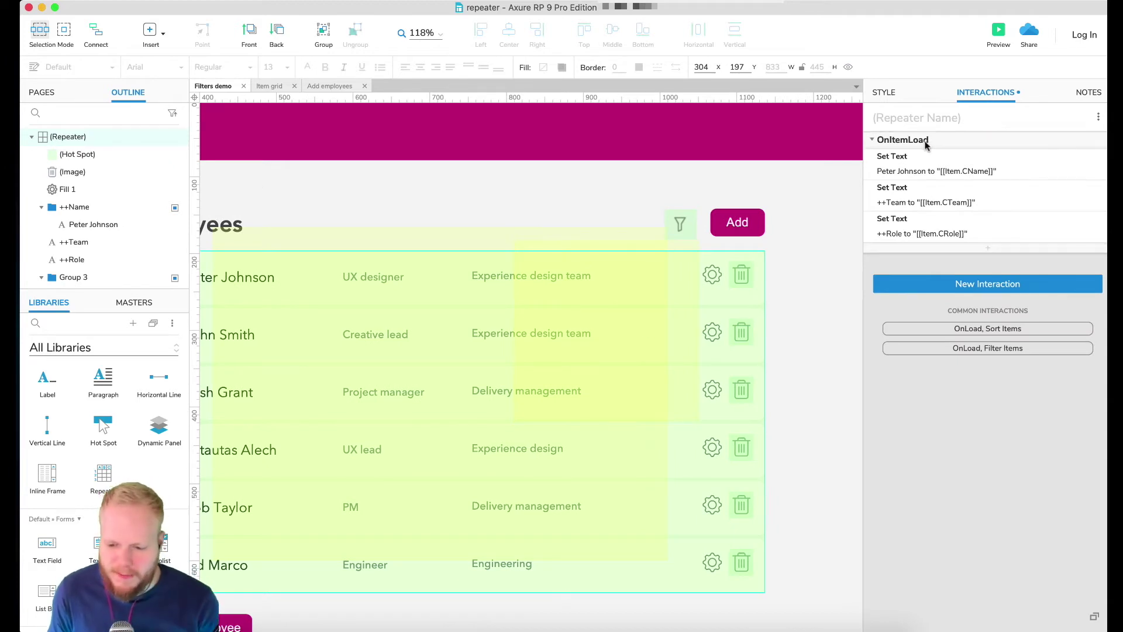
pyautogui.hscroll(-3, 602, 321)
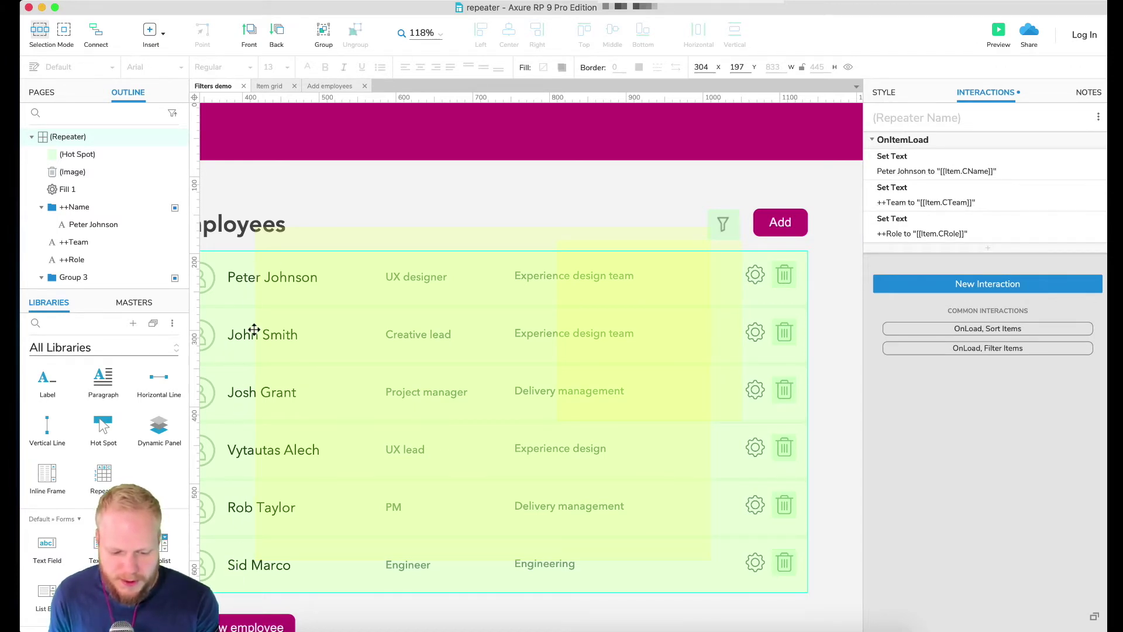
pyautogui.hscroll(-3, 600, 372)
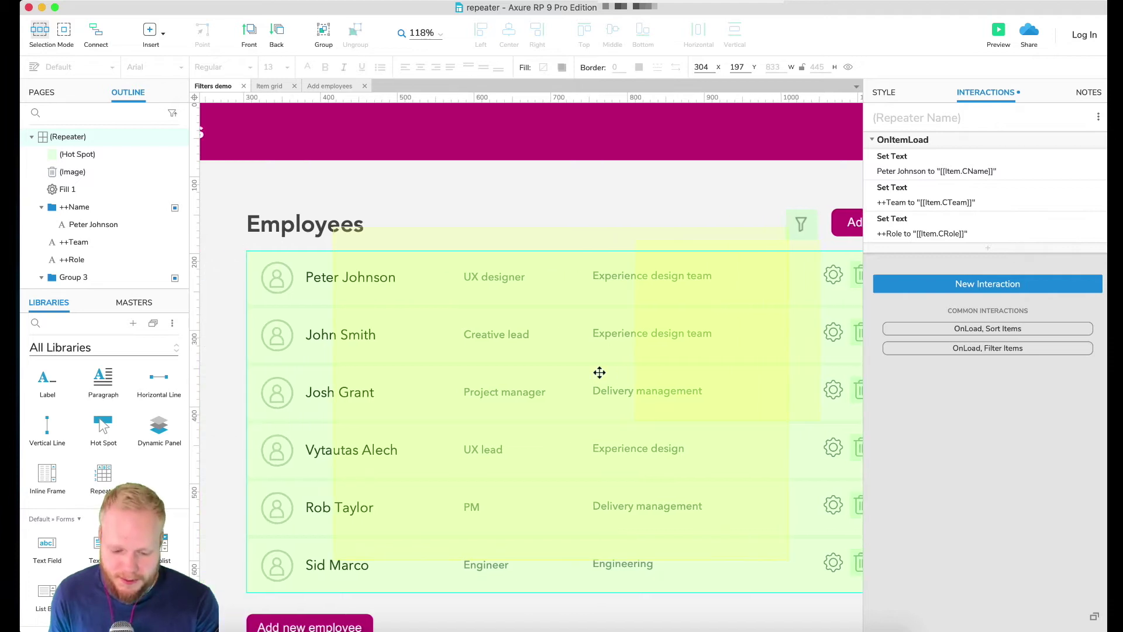
pyautogui.hscroll(3, 606, 372)
pyautogui.click(714, 304)
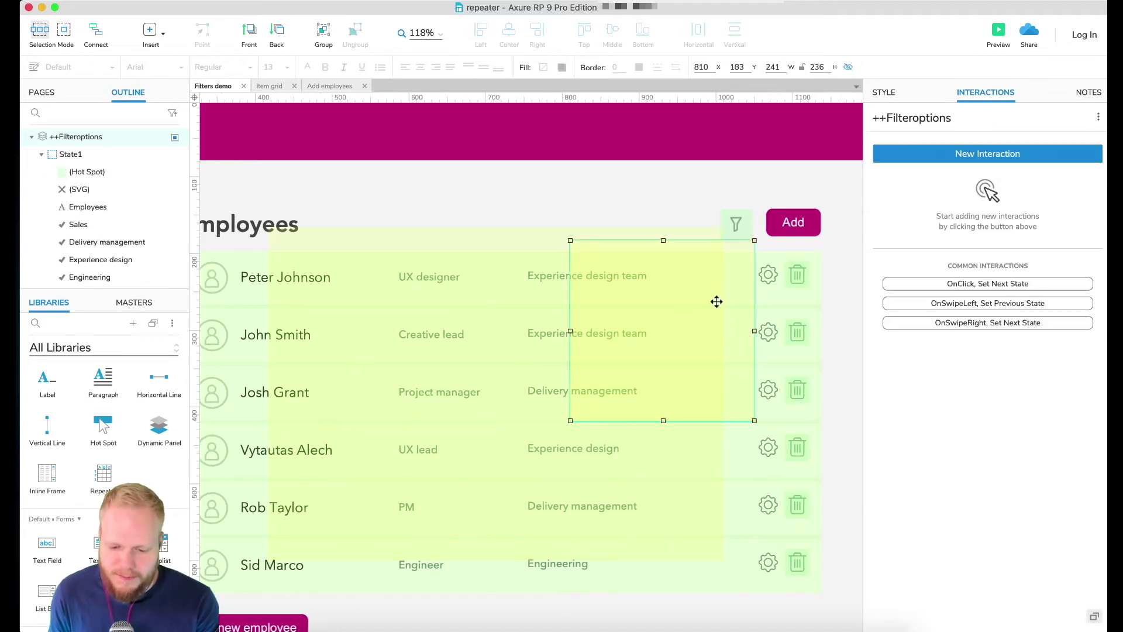
pyautogui.doubleClick(724, 291)
pyautogui.click(640, 299)
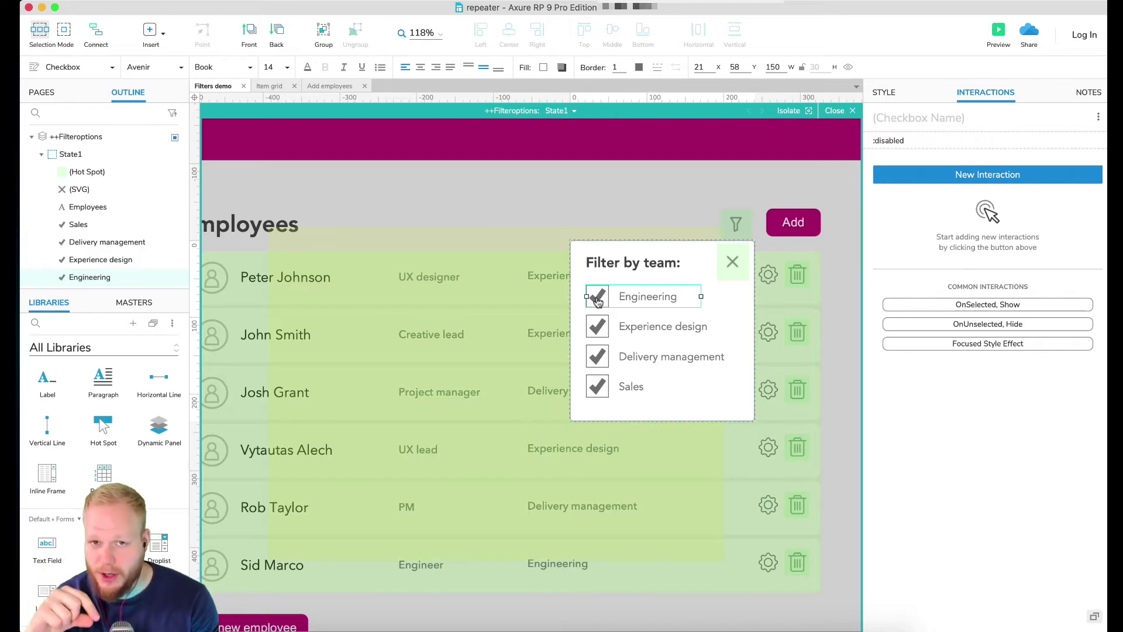
pyautogui.hotkey('ctrl', 'z')
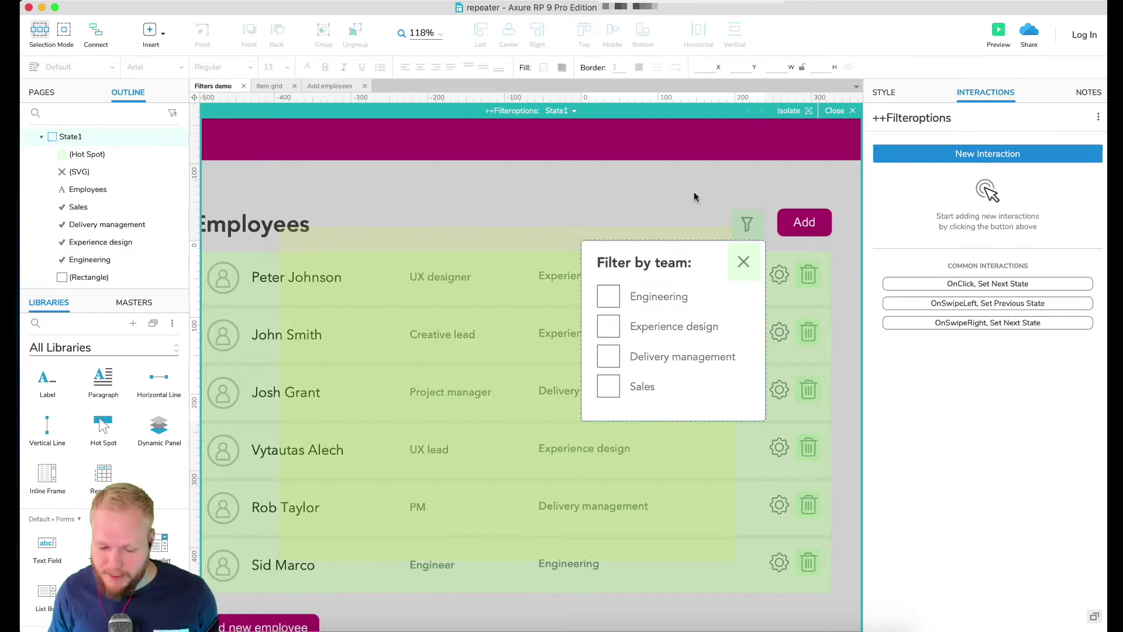
pyautogui.click(660, 297)
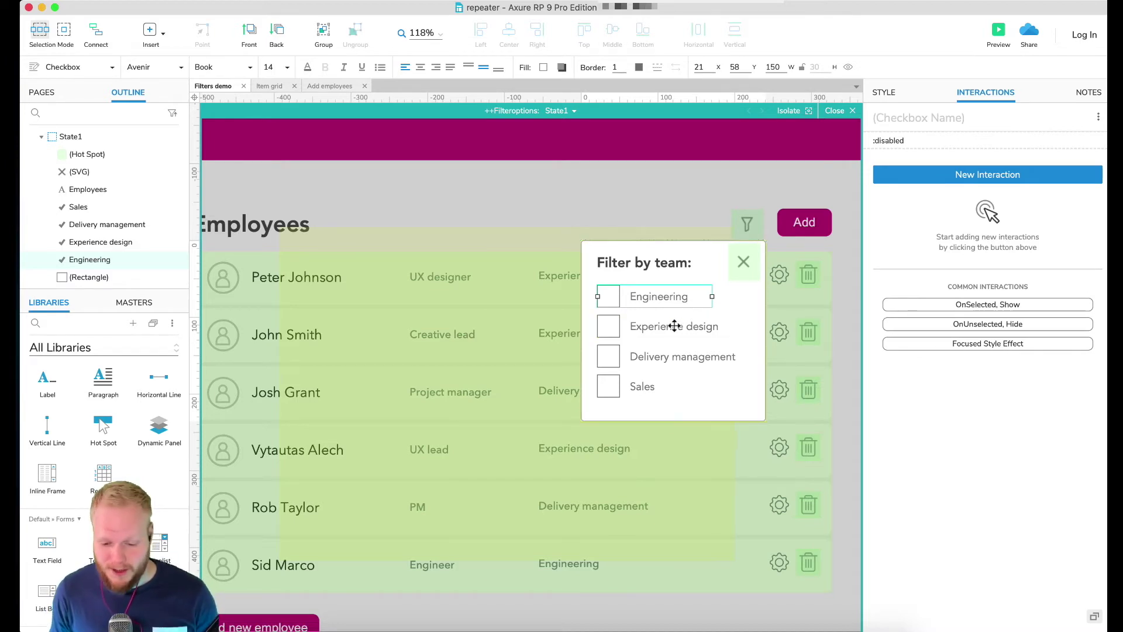
pyautogui.click(638, 359)
pyautogui.click(635, 376)
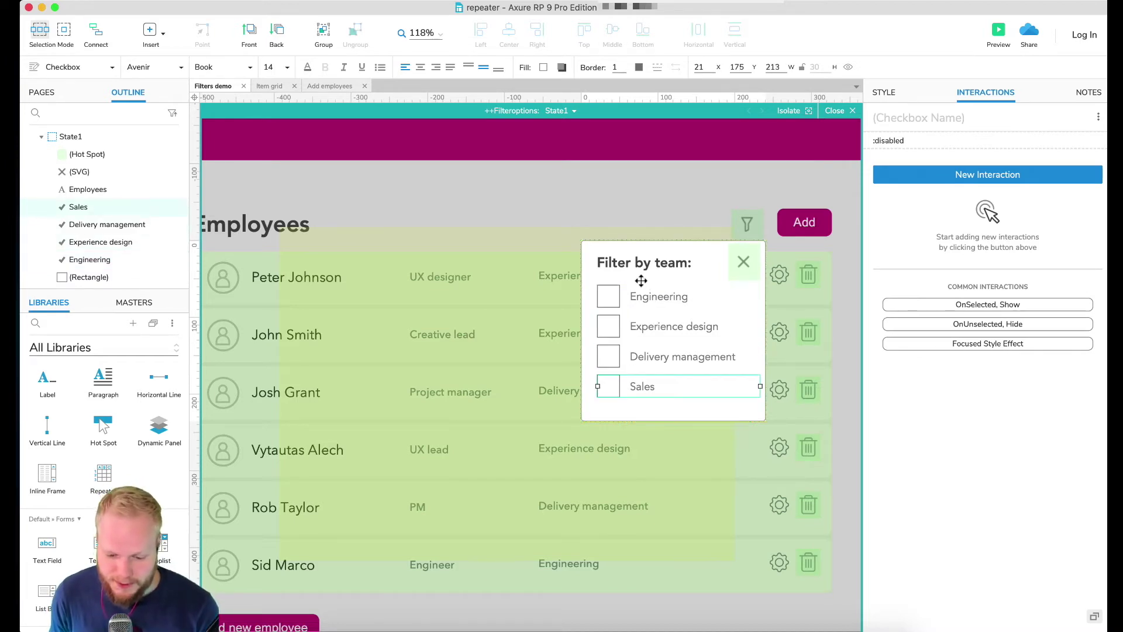
pyautogui.click(612, 296)
pyautogui.click(641, 329)
pyautogui.click(642, 355)
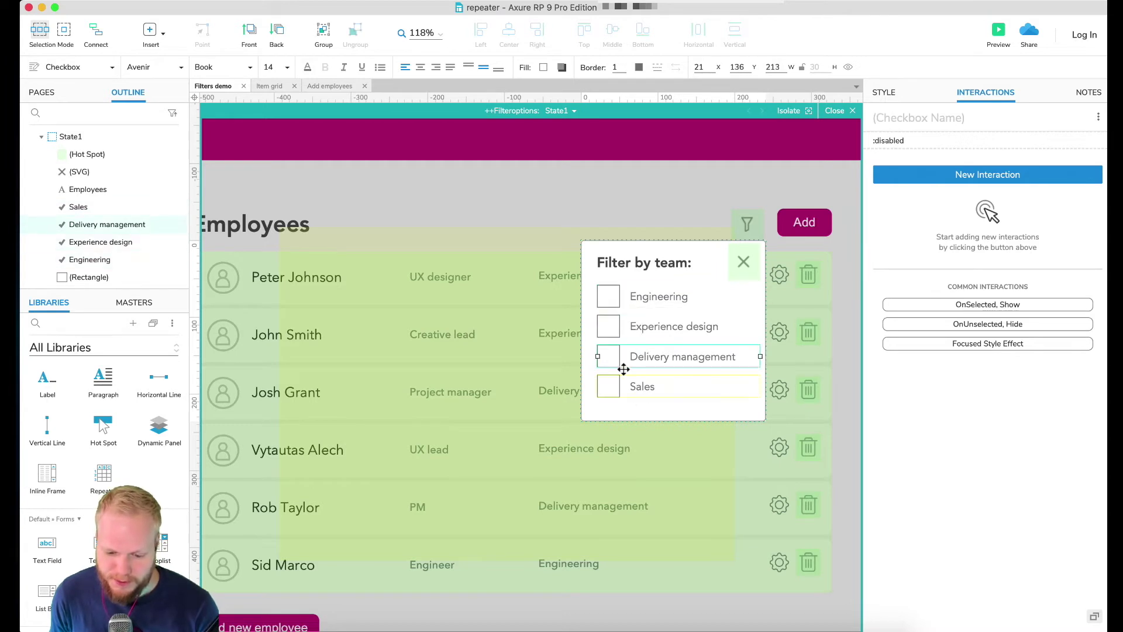
# - Give the unchecked Engineering checkbox an OnSelected Add Filter action targeting the repeater, with the filter named Team
pyautogui.click(609, 298)
pyautogui.click(610, 298)
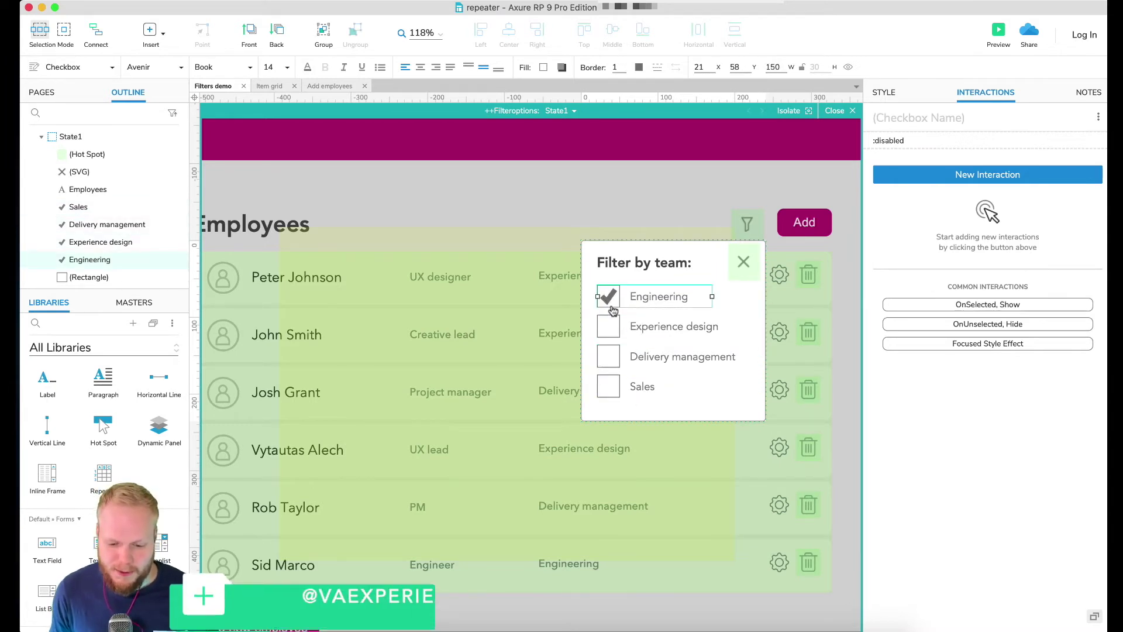
pyautogui.click(610, 299)
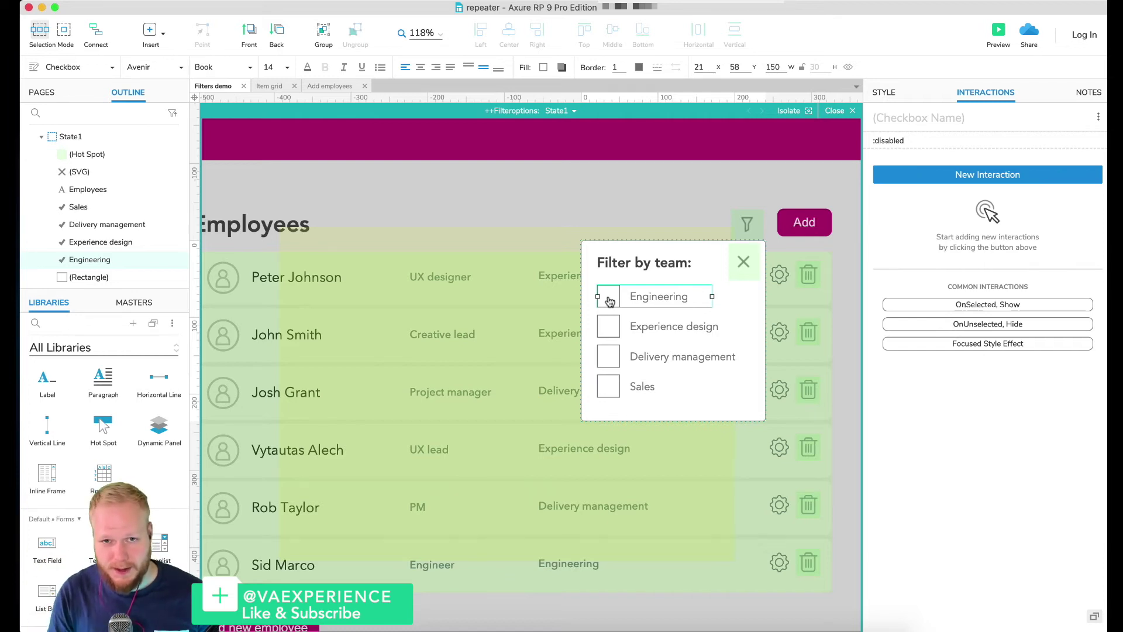
pyautogui.click(1003, 174)
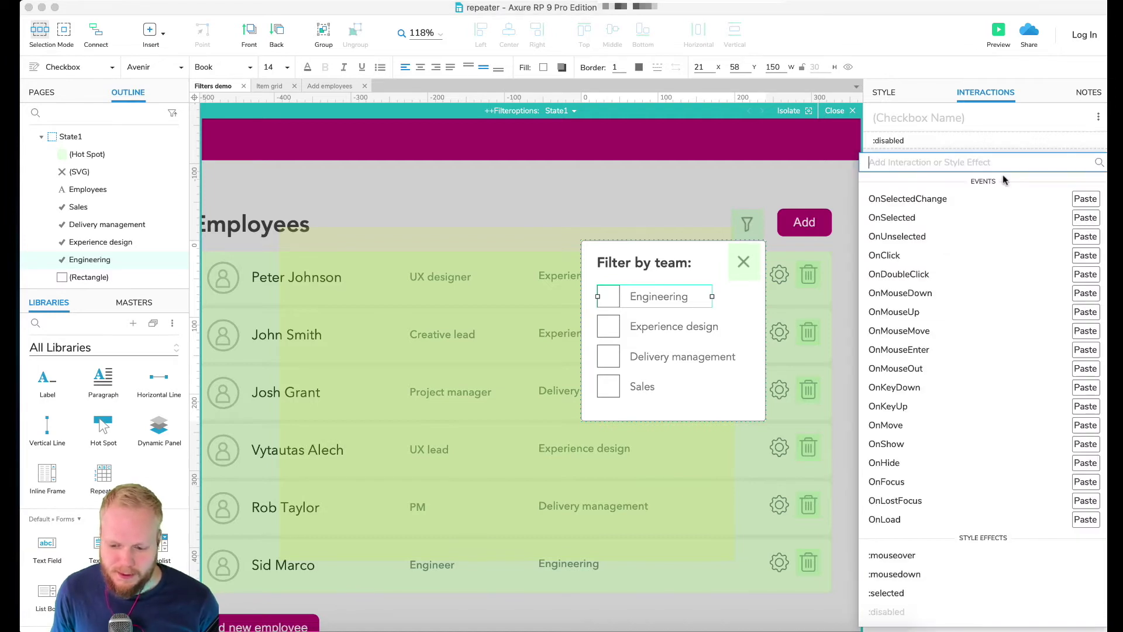
pyautogui.click(906, 218)
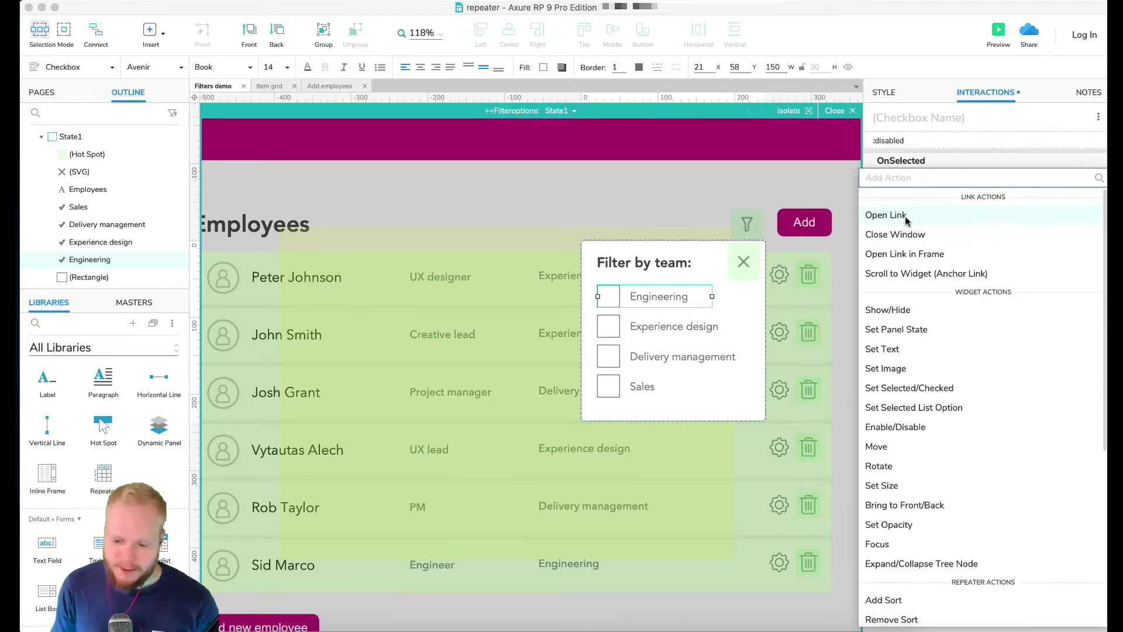
pyautogui.scroll(-5, 938, 518)
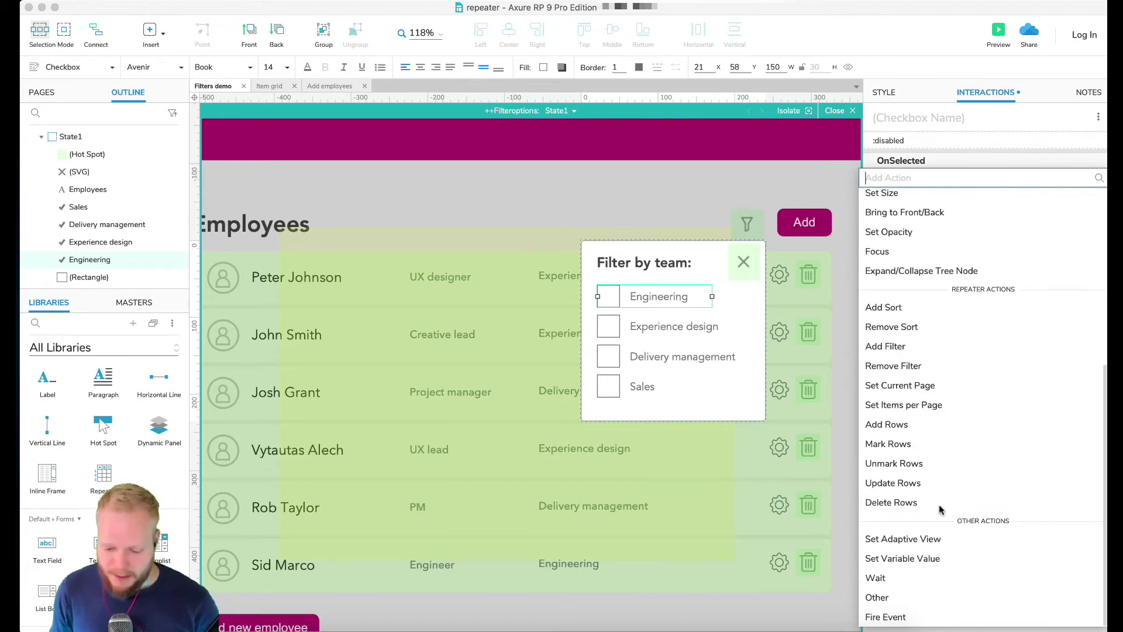
pyautogui.click(892, 348)
pyautogui.click(928, 244)
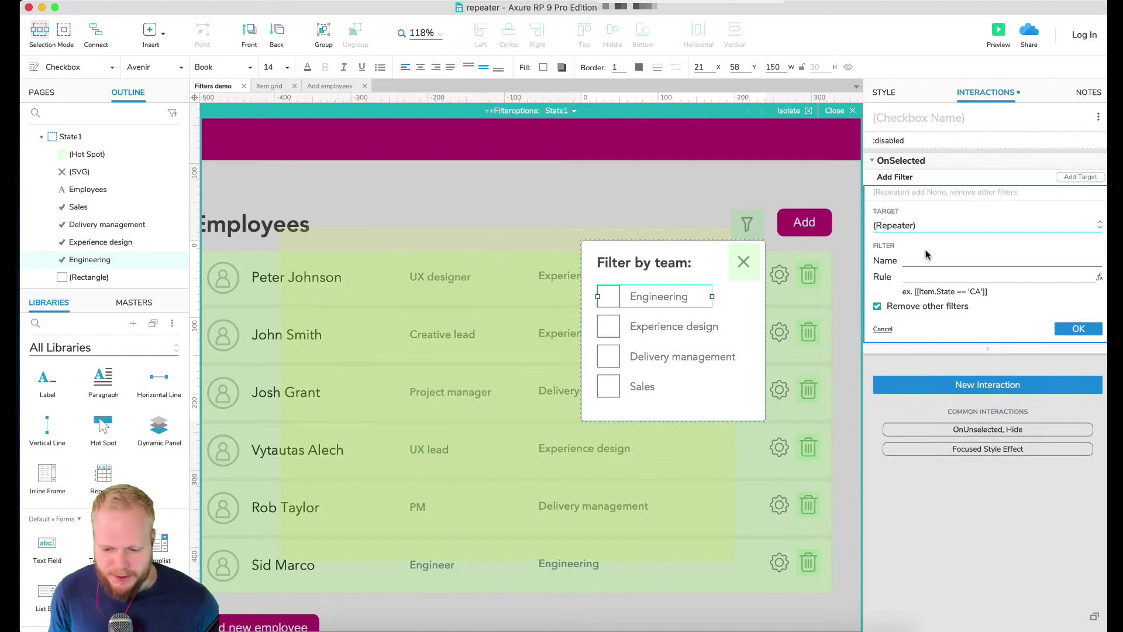
pyautogui.click(933, 263)
pyautogui.write('T')
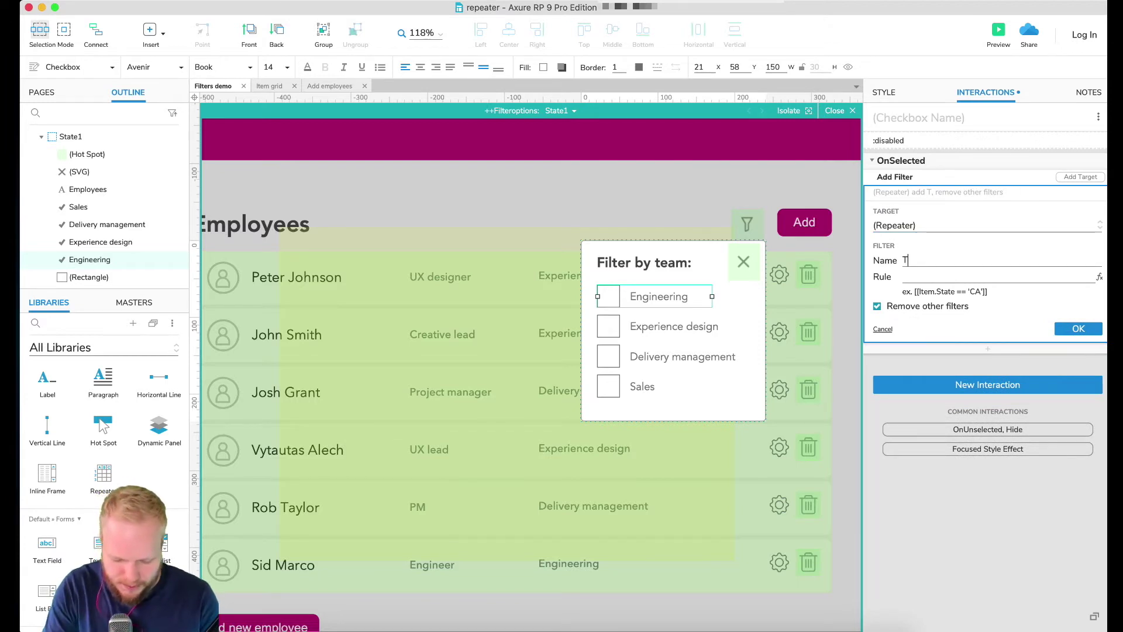
pyautogui.write('eam')
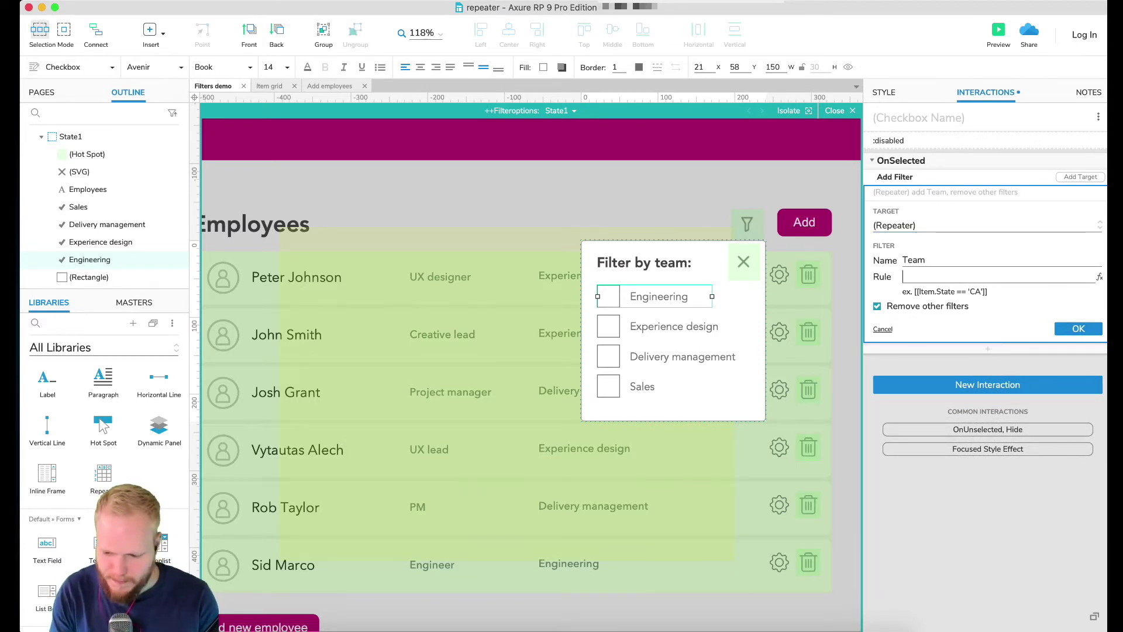
# - Insert the dataset variable [[Item.CTeam]] into the rule of the Team filter
pyautogui.click(973, 279)
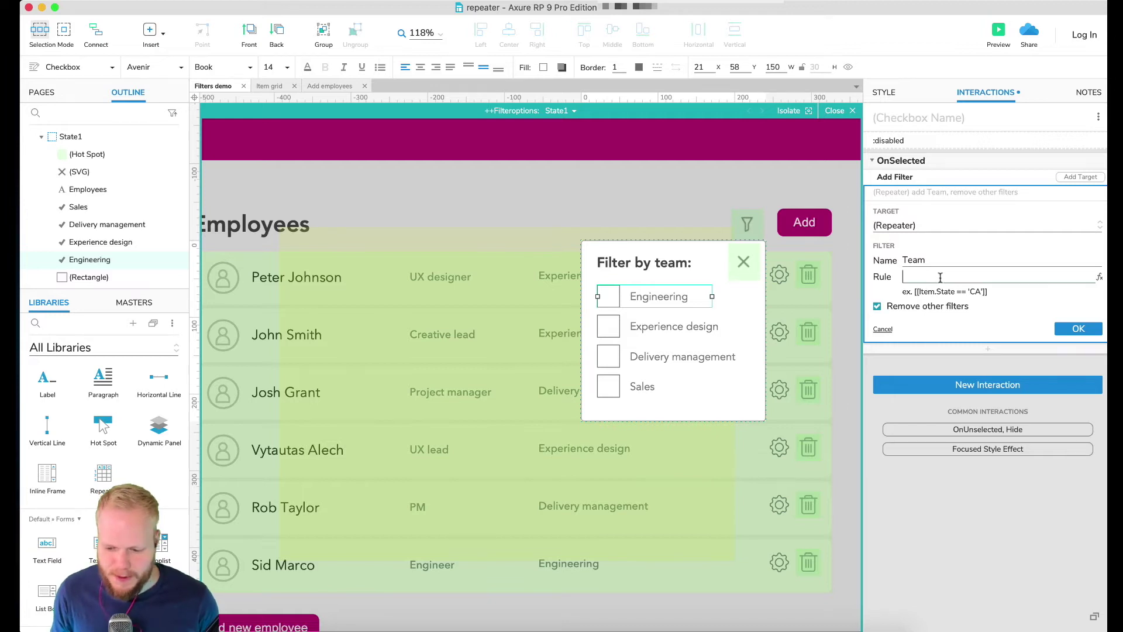
pyautogui.write('[[')
pyautogui.click(402, 246)
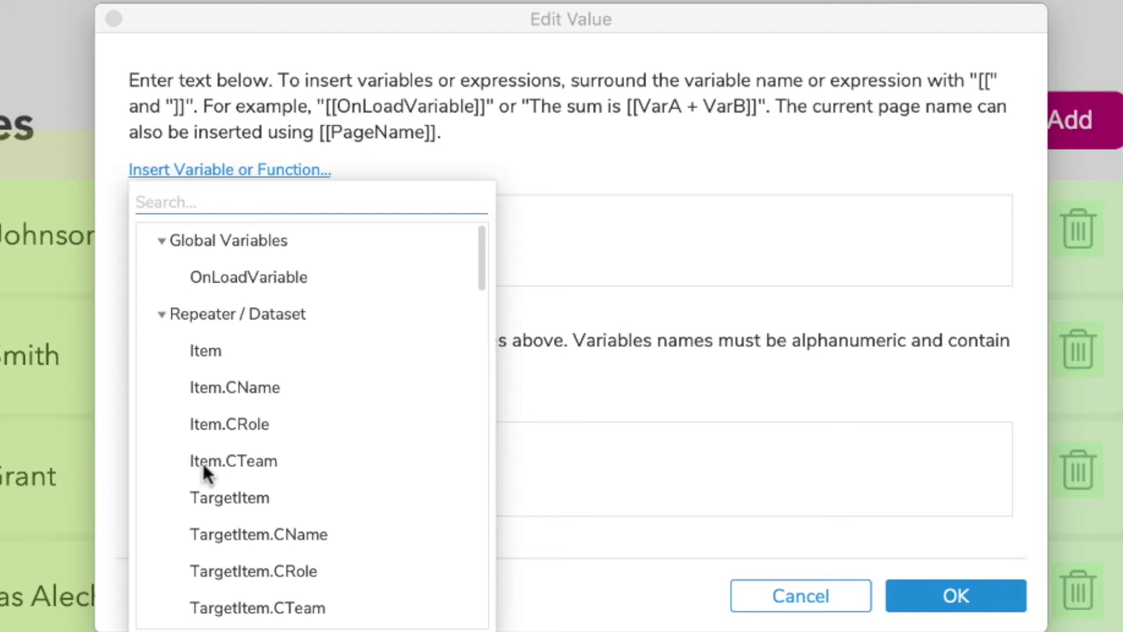
pyautogui.click(240, 457)
# - Complete the filter rule as [[Item.CTeam == 'Engineering']] and accept it
pyautogui.press('Left')
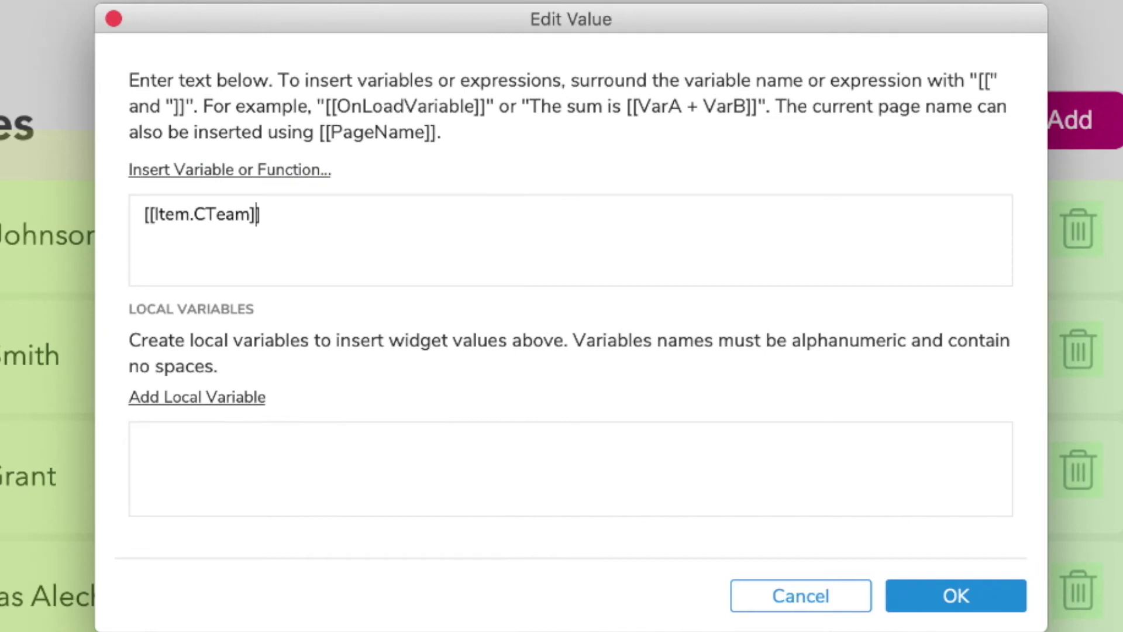
pyautogui.write('==')
pyautogui.write(" 'E")
pyautogui.write('nginer')
pyautogui.write("ing'")
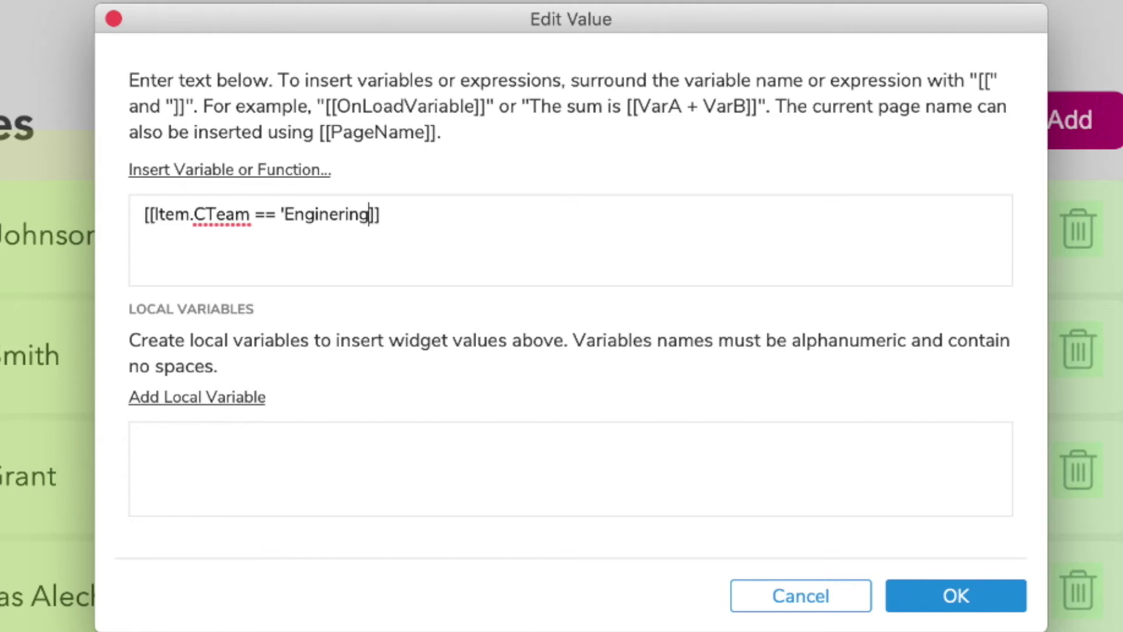
pyautogui.press('Left')
pyautogui.press('Left')
pyautogui.press('Left')
pyautogui.press('Left')
pyautogui.write('e')
pyautogui.press('Right')
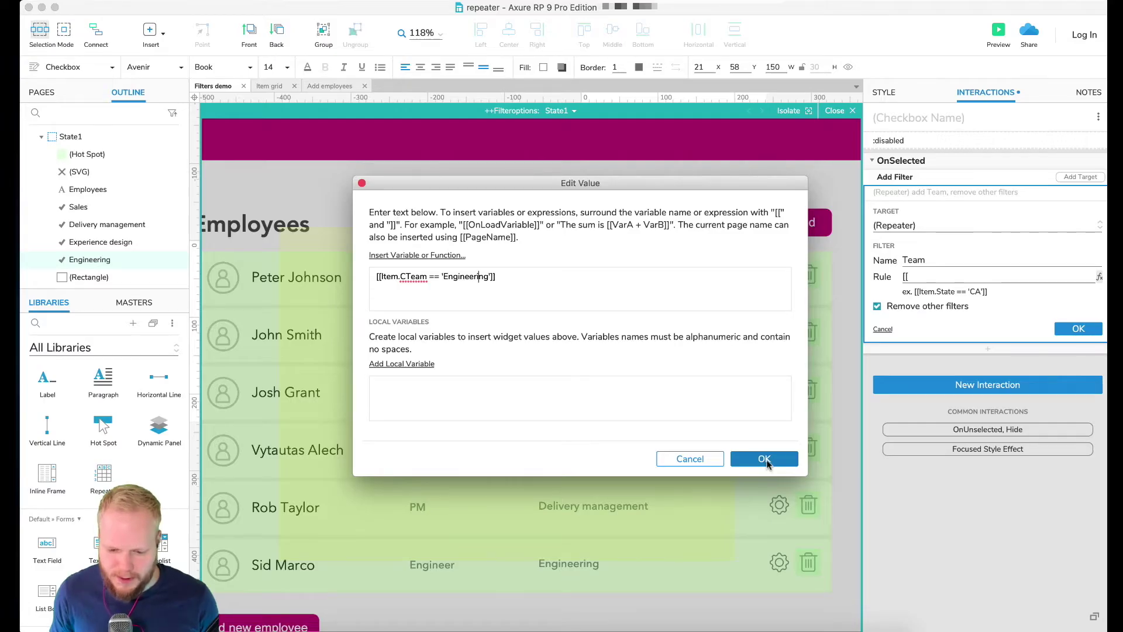
pyautogui.click(764, 459)
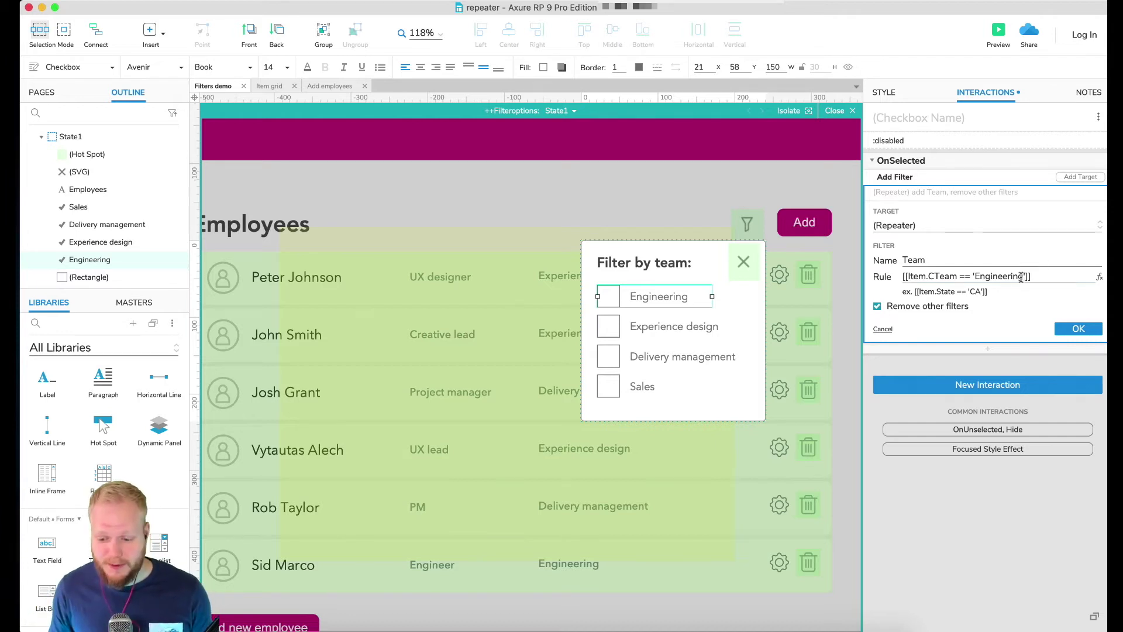
pyautogui.moveTo(1024, 276); pyautogui.dragTo(910, 277)
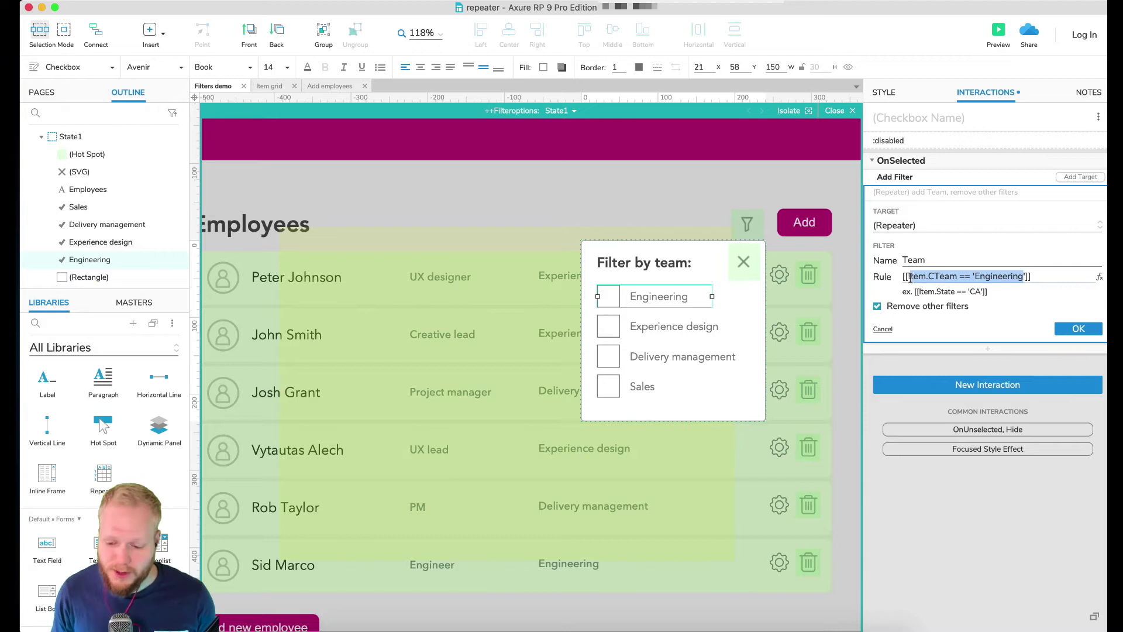
pyautogui.click(973, 276)
pyautogui.write("'")
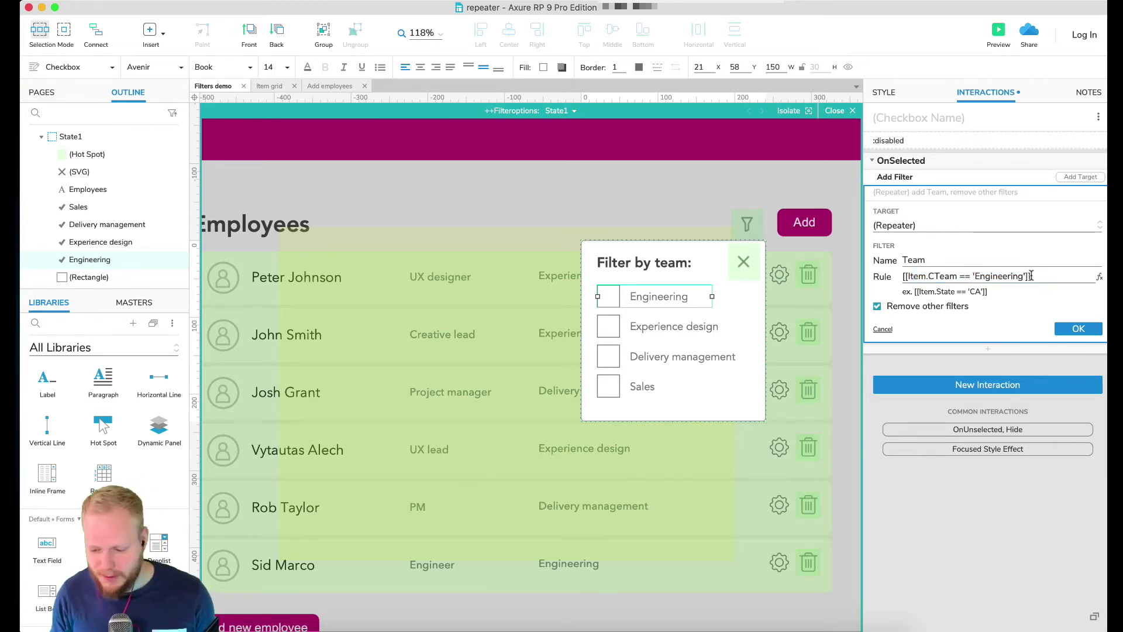
pyautogui.moveTo(958, 276); pyautogui.dragTo(911, 275)
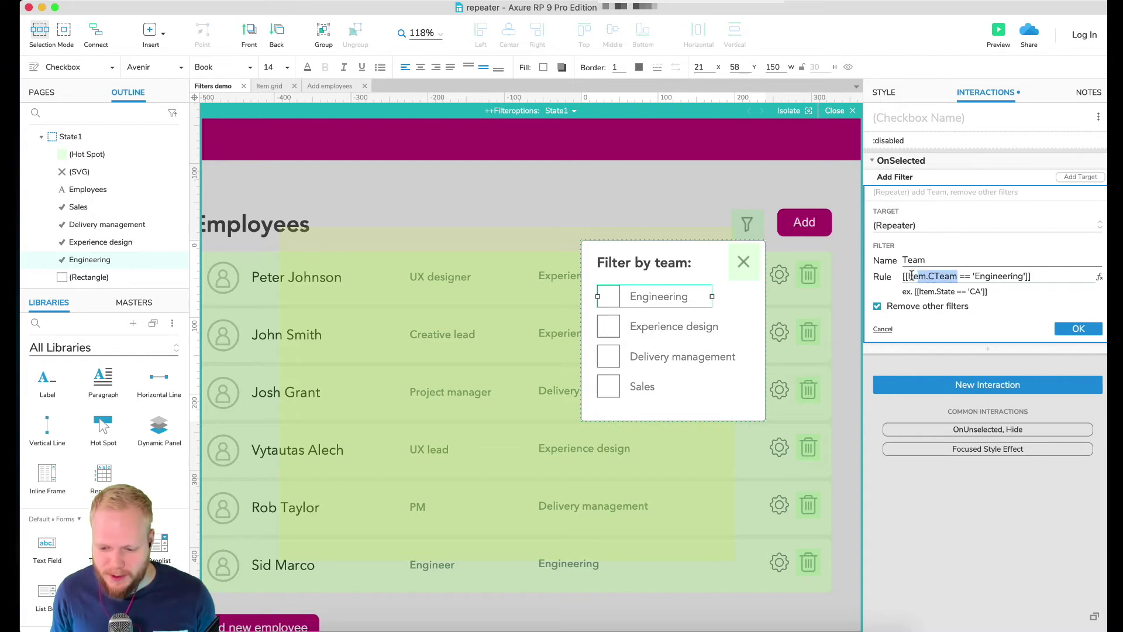
pyautogui.moveTo(974, 276); pyautogui.dragTo(1025, 276)
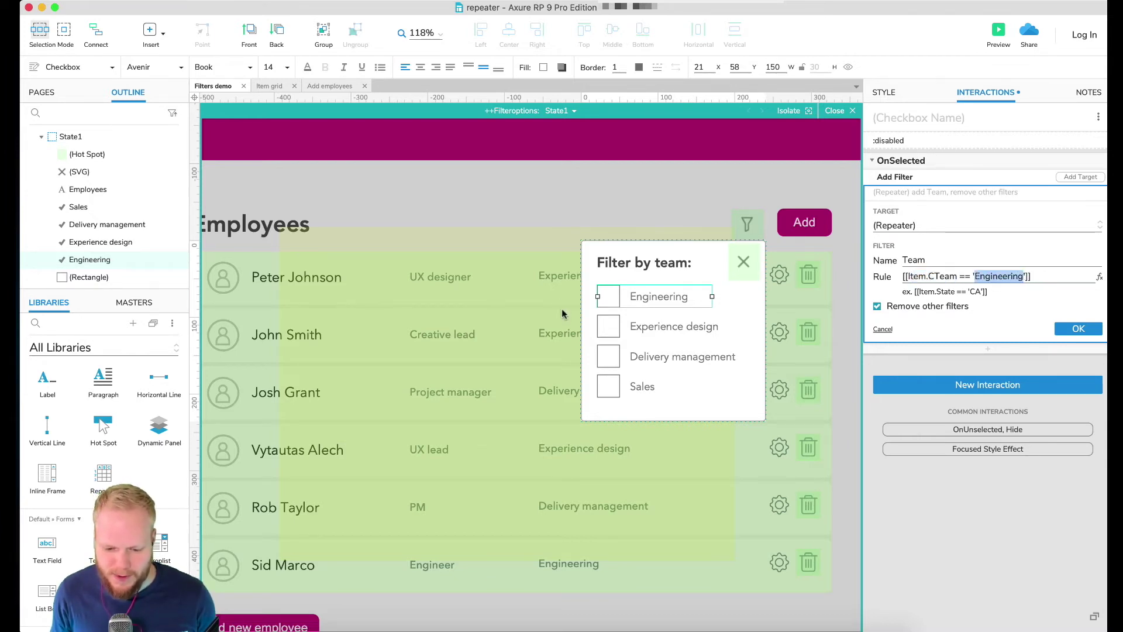
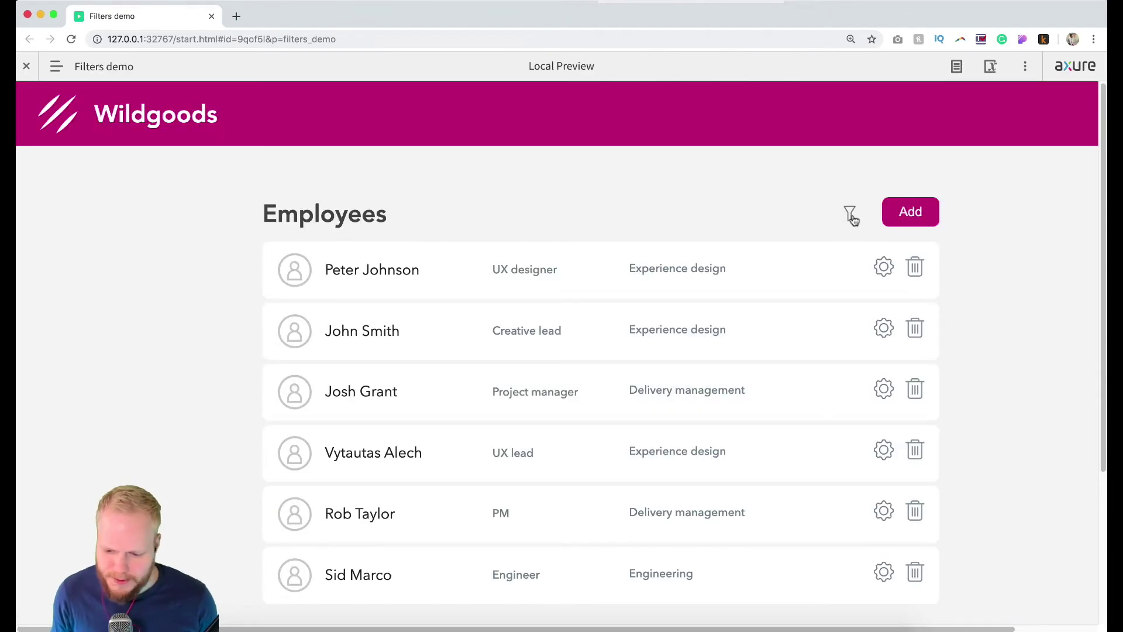
# - Test the Engineering filter in the preview by selecting and clearing its checkbox and reopening the filter panel, and close the preview
pyautogui.click(850, 215)
pyautogui.click(708, 295)
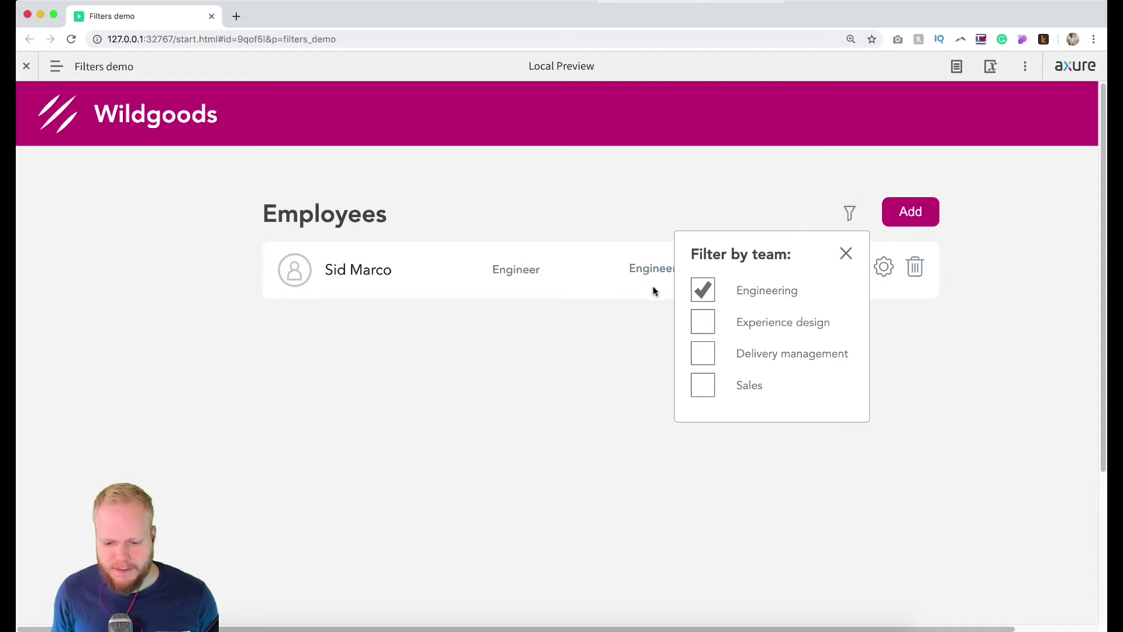
pyautogui.click(704, 290)
pyautogui.click(846, 253)
pyautogui.click(852, 214)
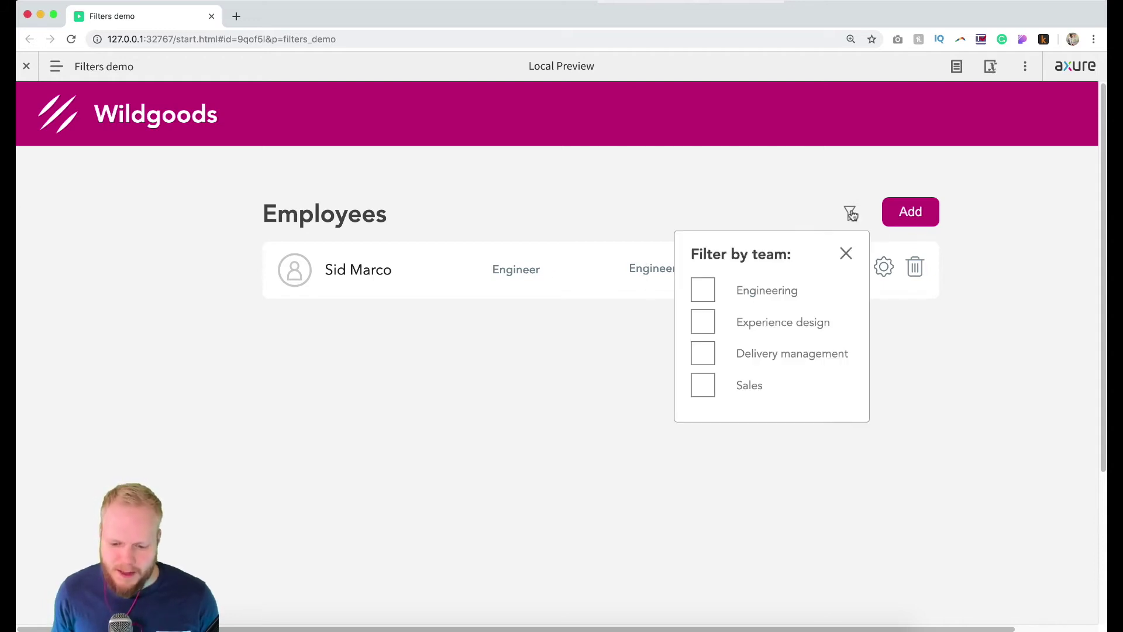
pyautogui.click(706, 291)
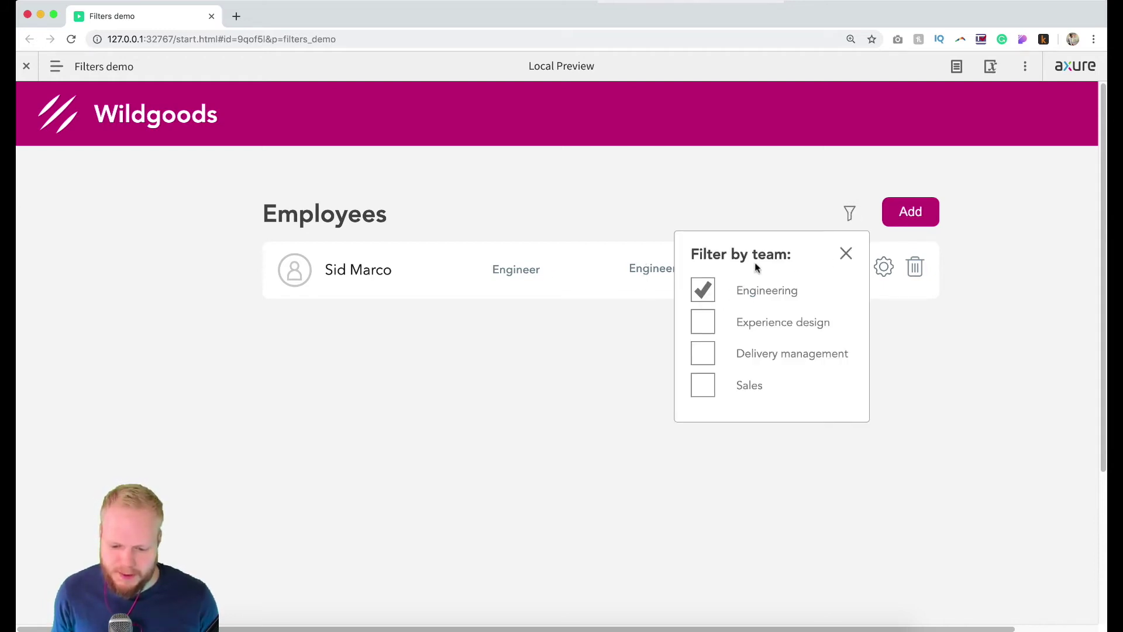
pyautogui.click(212, 17)
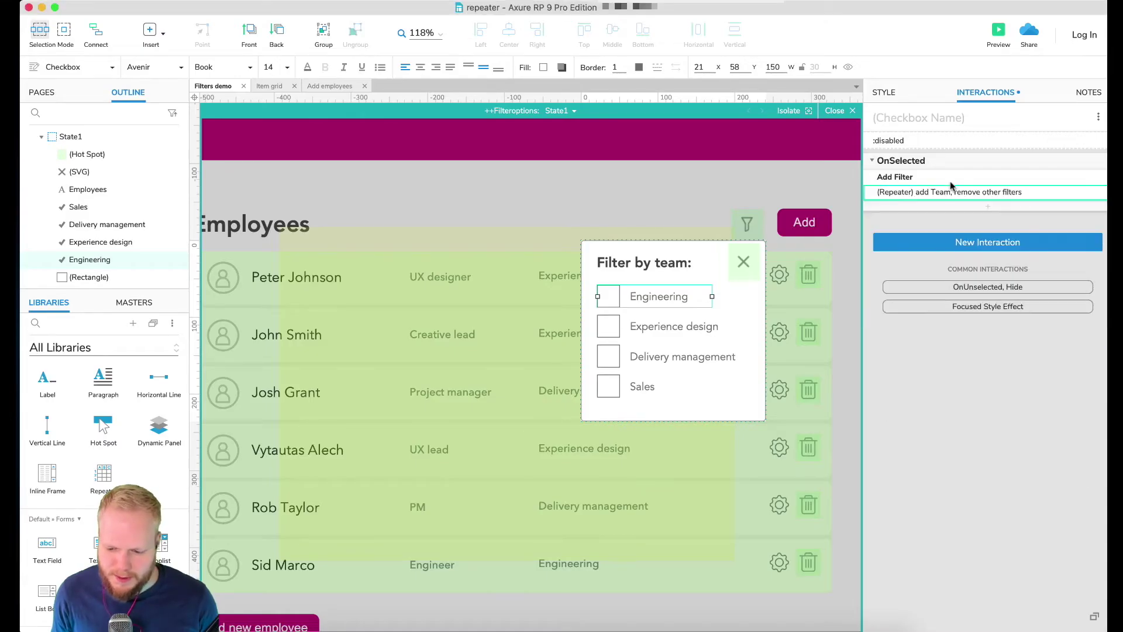
# - Give the Engineering checkbox an OnUnselected Remove Filter action that removes all filters from the repeater
pyautogui.click(936, 160)
pyautogui.click(1006, 248)
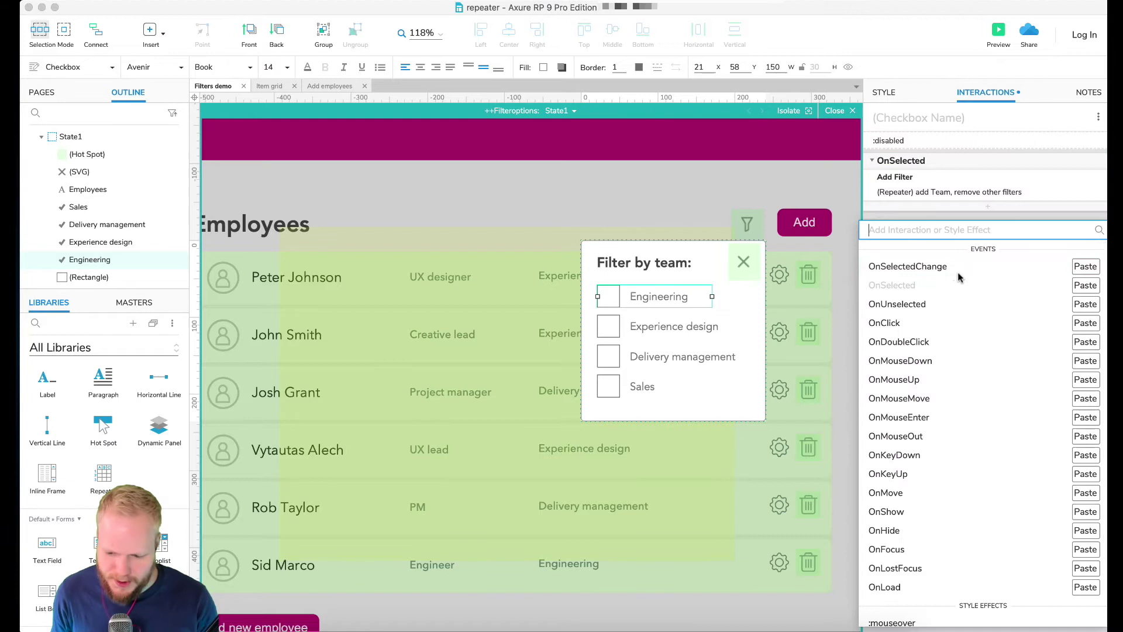
pyautogui.click(910, 305)
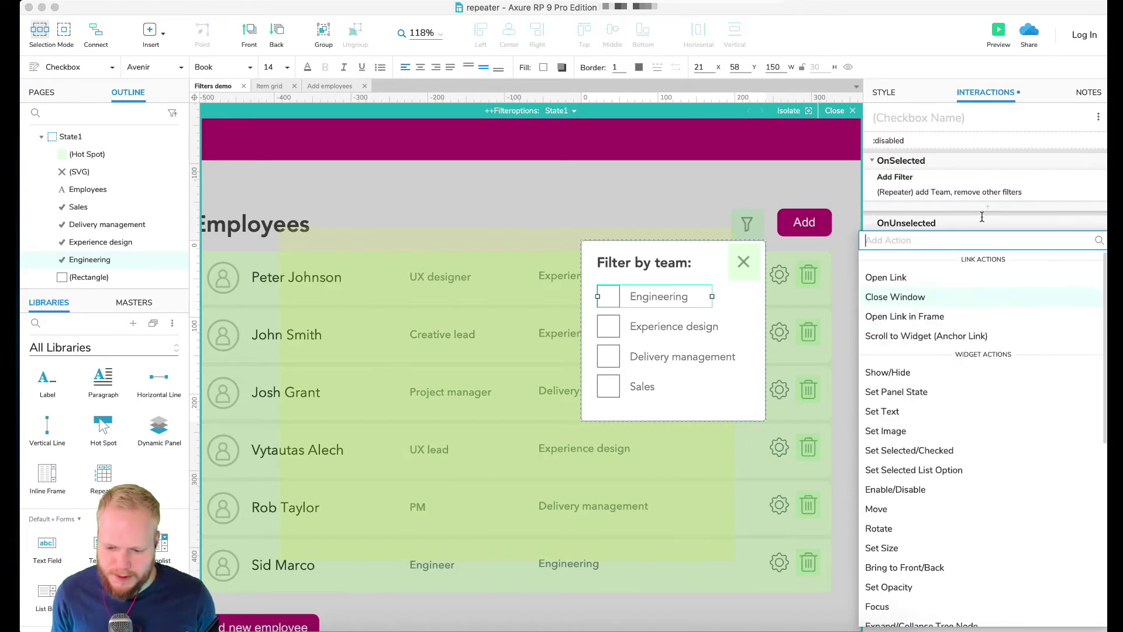
pyautogui.scroll(-6, 918, 457)
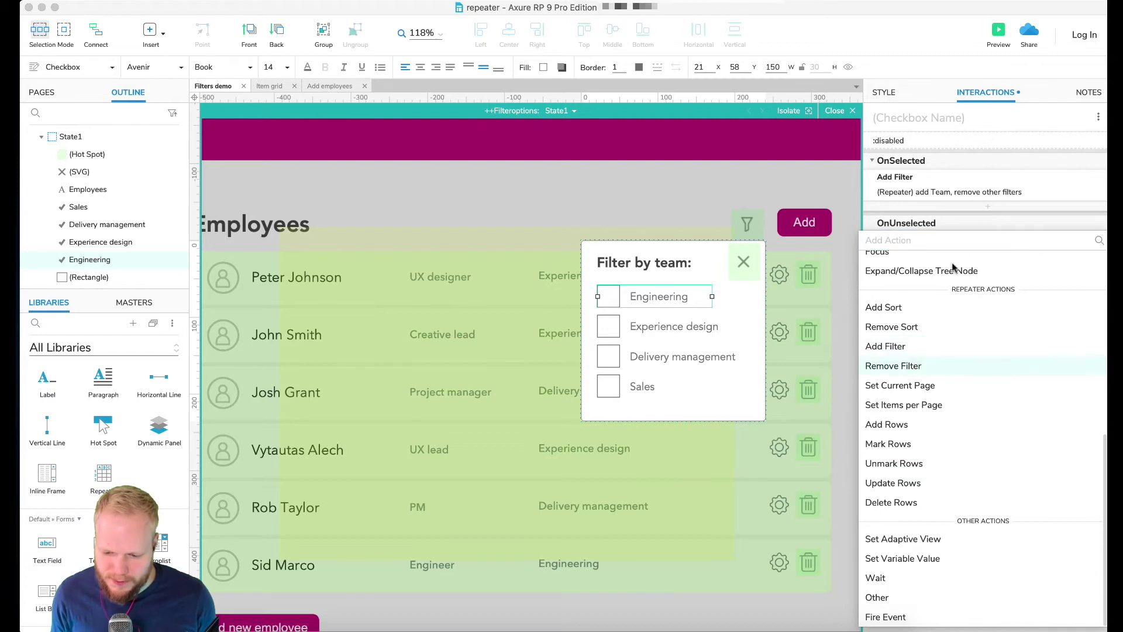
pyautogui.press('Return')
pyautogui.click(933, 311)
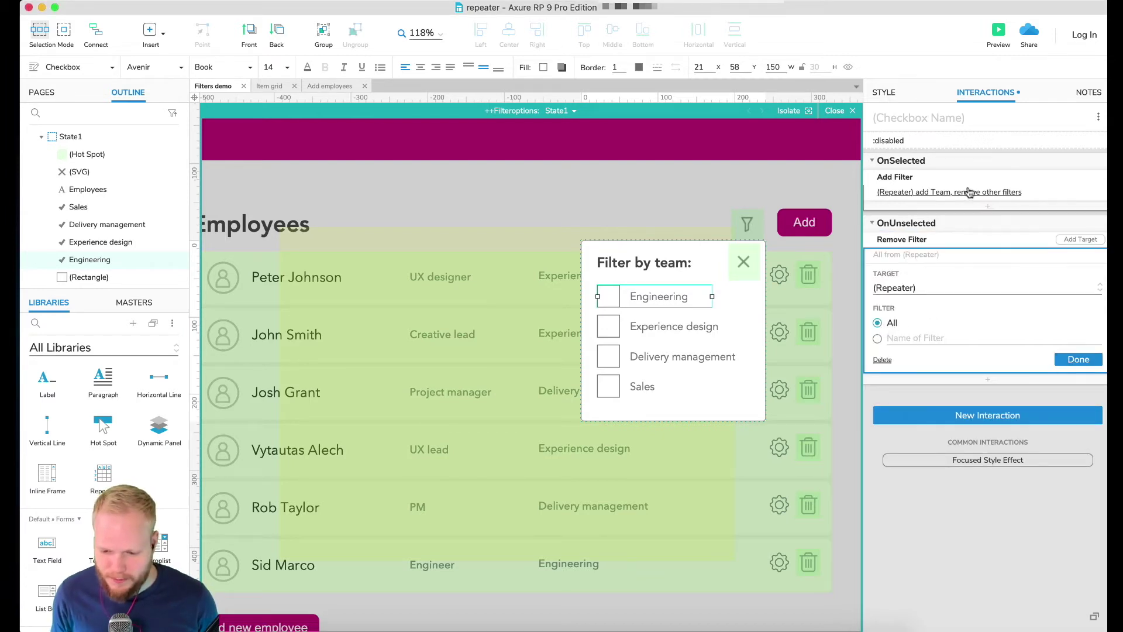
pyautogui.click(1075, 359)
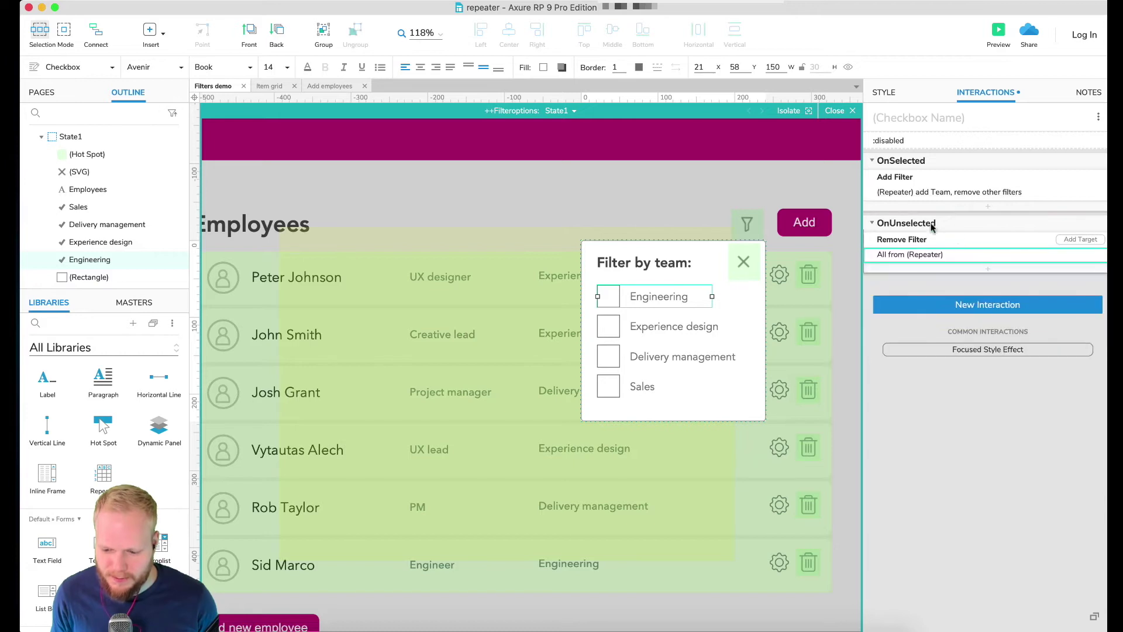
# - Preview the page, toggle the Engineering filter on and off several times, and close the filter panel and preview
pyautogui.click(999, 32)
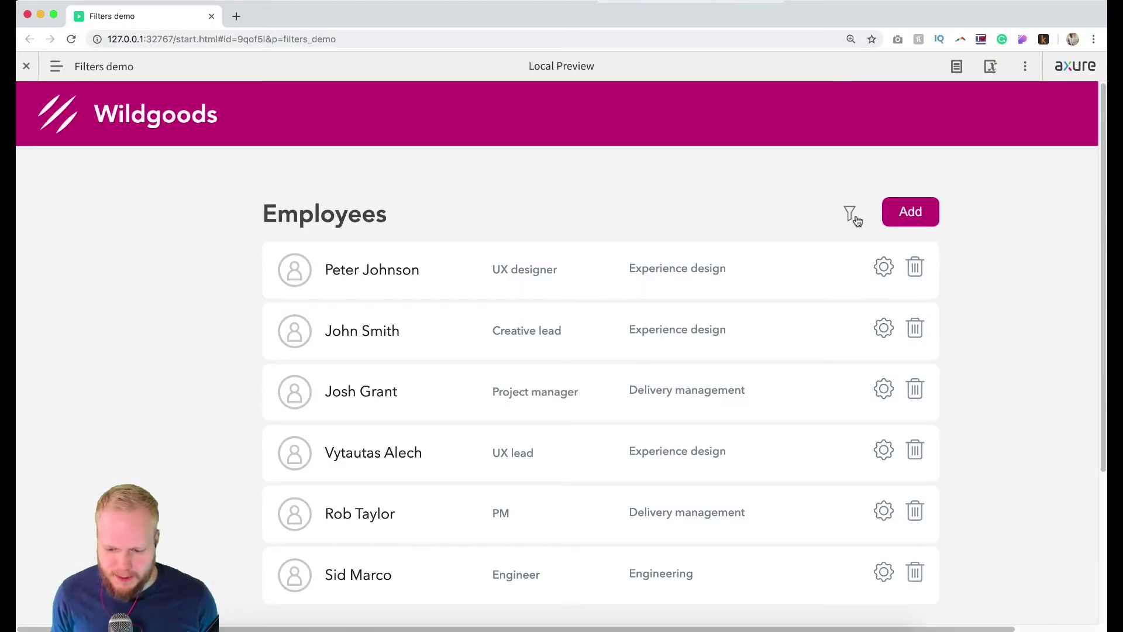
pyautogui.click(850, 214)
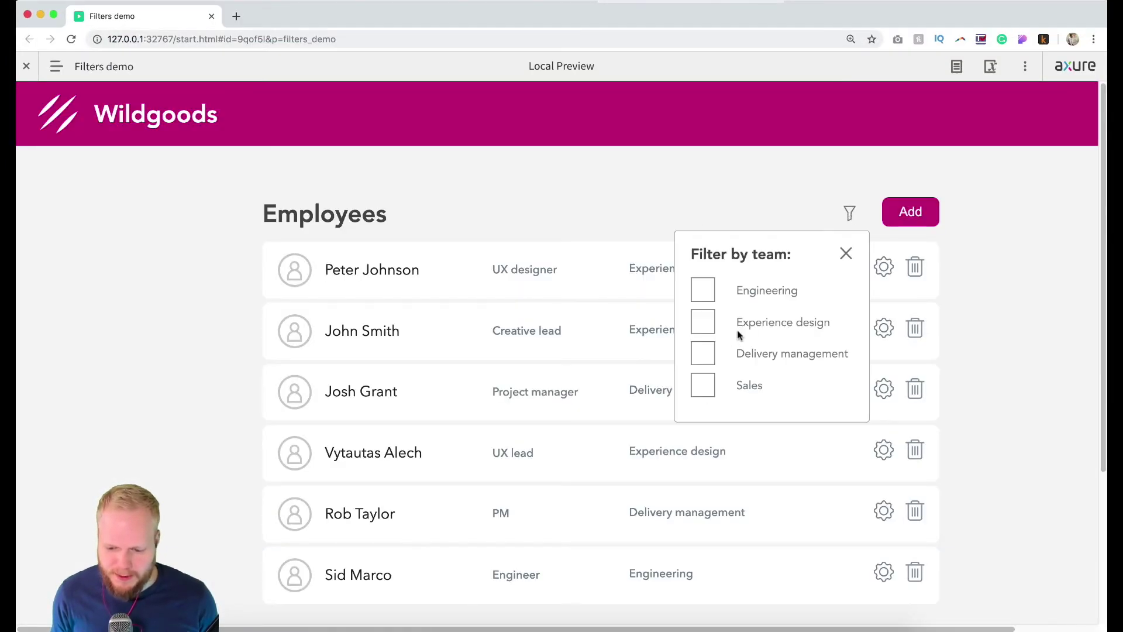
pyautogui.click(705, 289)
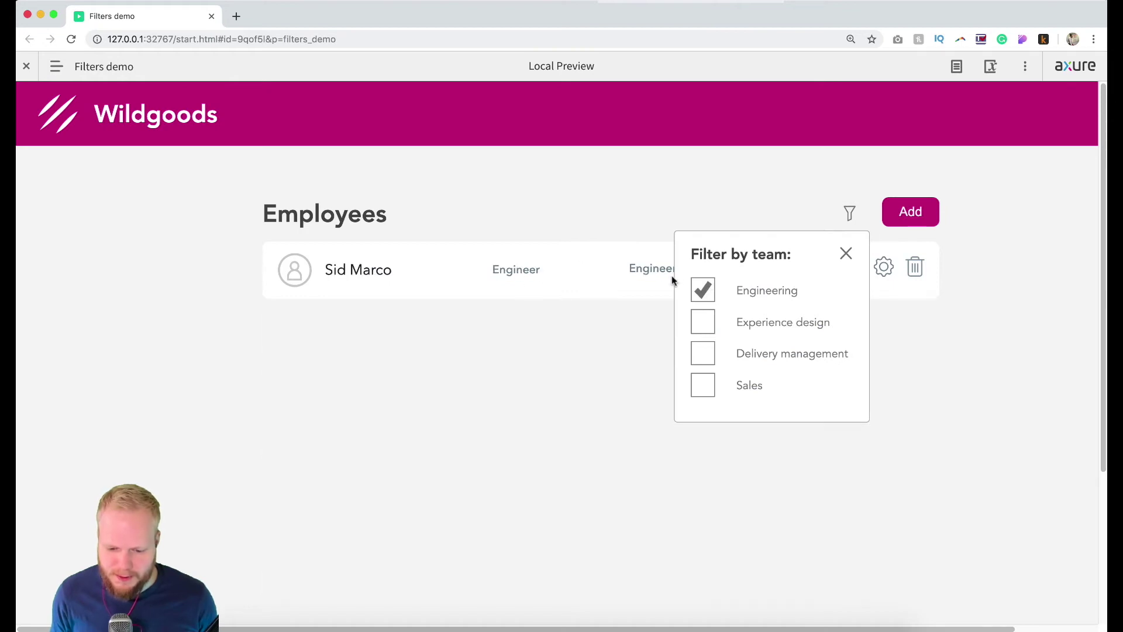
pyautogui.click(711, 291)
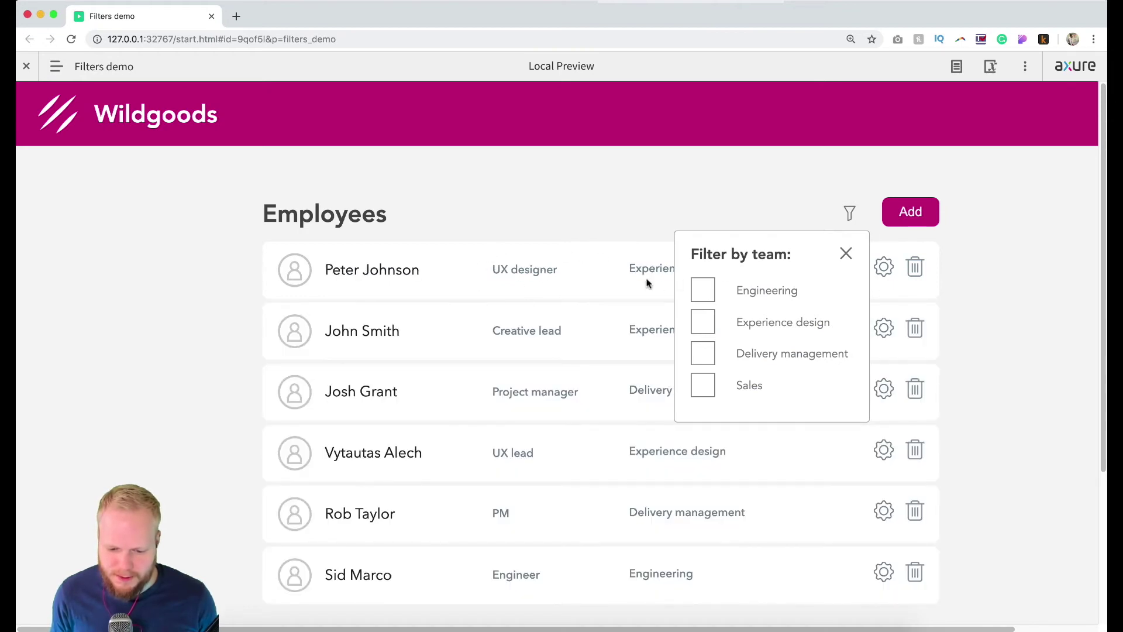
pyautogui.click(705, 290)
pyautogui.click(705, 290)
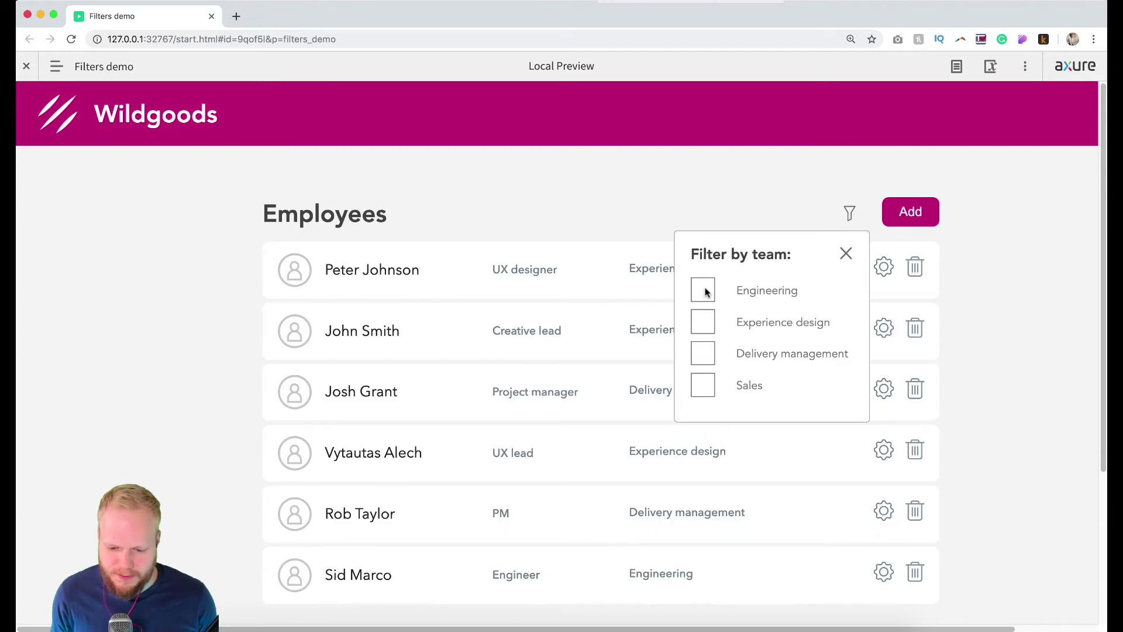
pyautogui.click(705, 290)
pyautogui.click(705, 290)
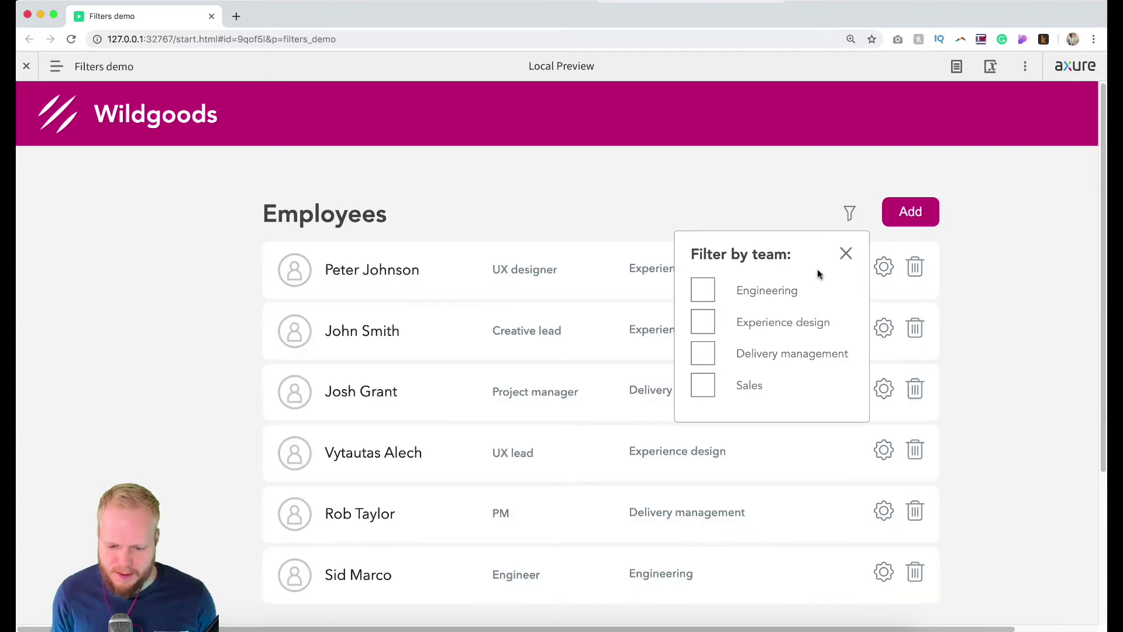
pyautogui.click(846, 253)
pyautogui.click(212, 17)
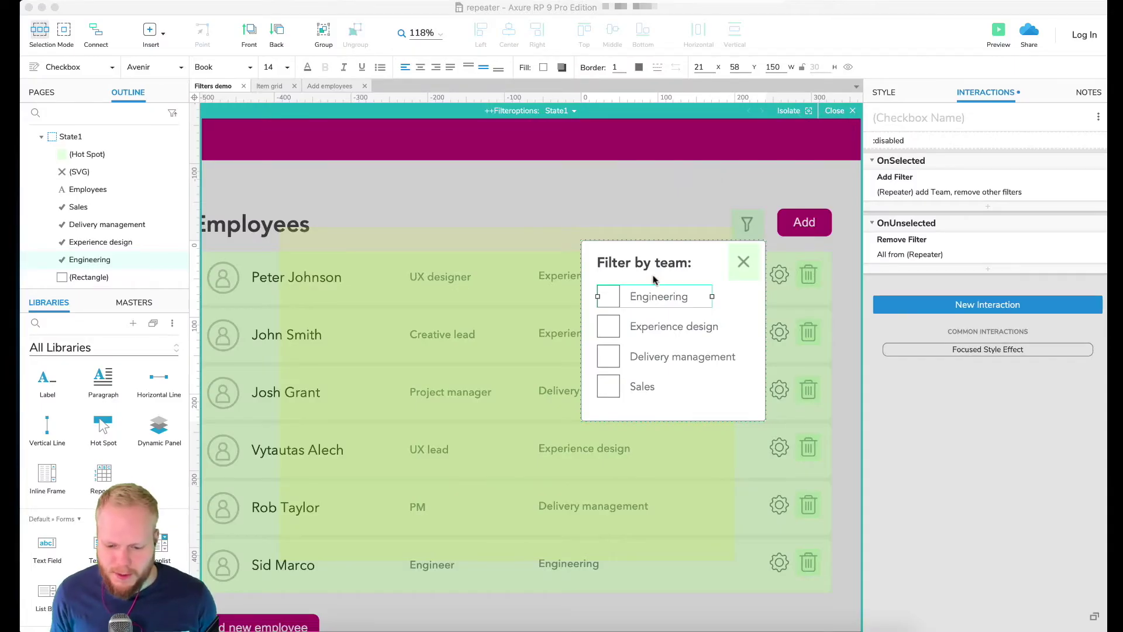
# - Copy the Engineering checkbox's OnSelected and OnUnselected interactions to the Experience design checkbox
pyautogui.click(667, 327)
pyautogui.click(663, 297)
pyautogui.click(665, 327)
pyautogui.click(667, 355)
pyautogui.click(653, 297)
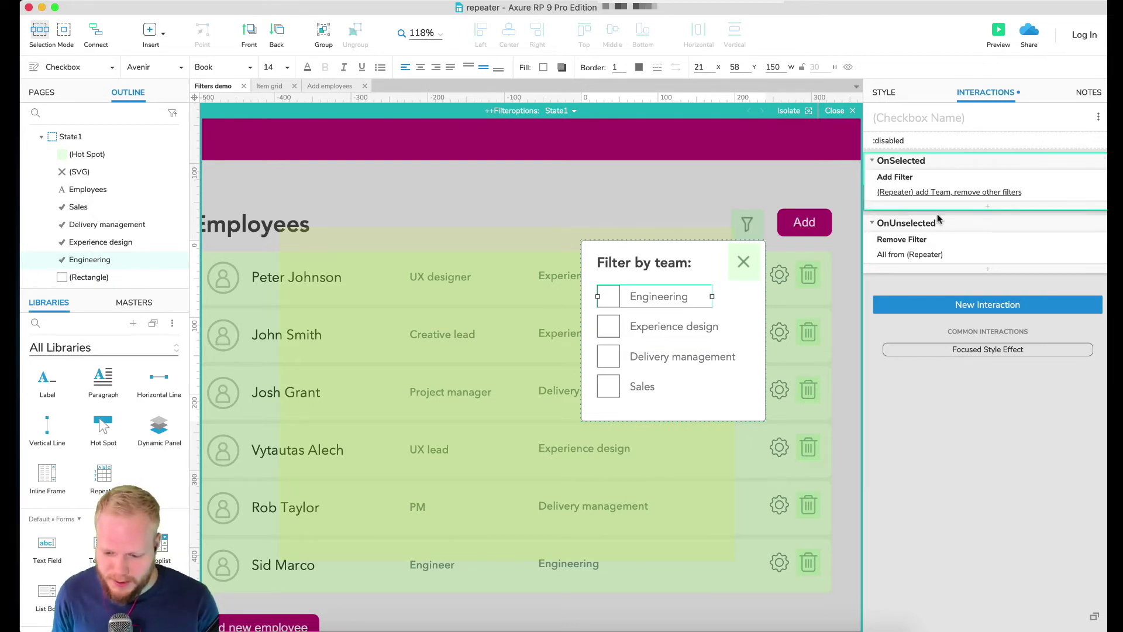
pyautogui.click(690, 322)
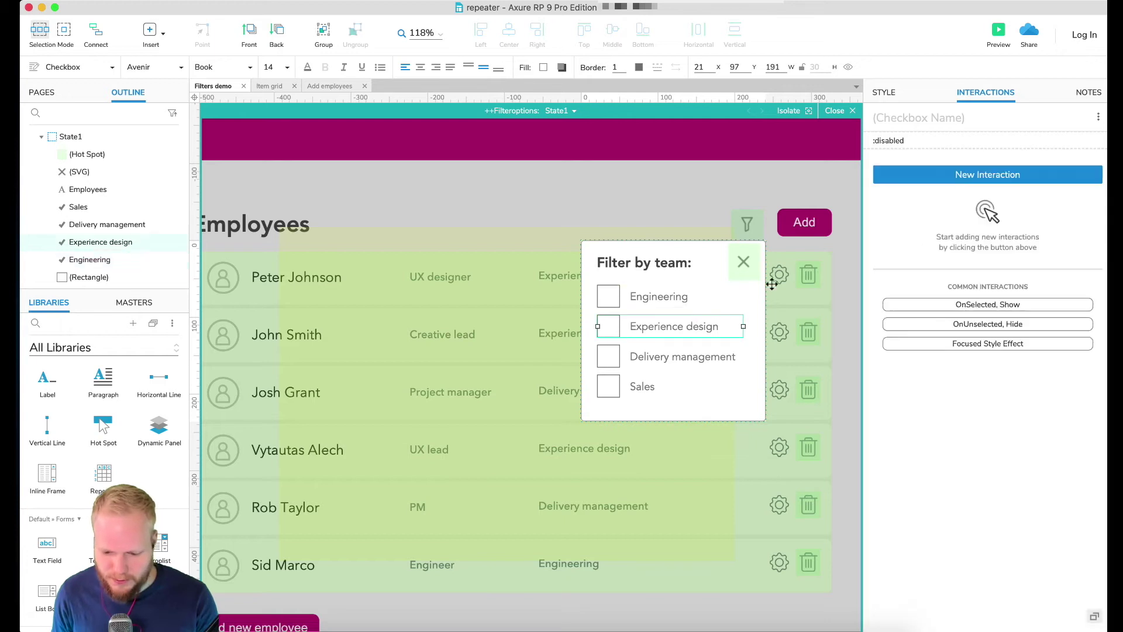
pyautogui.press('super+v')
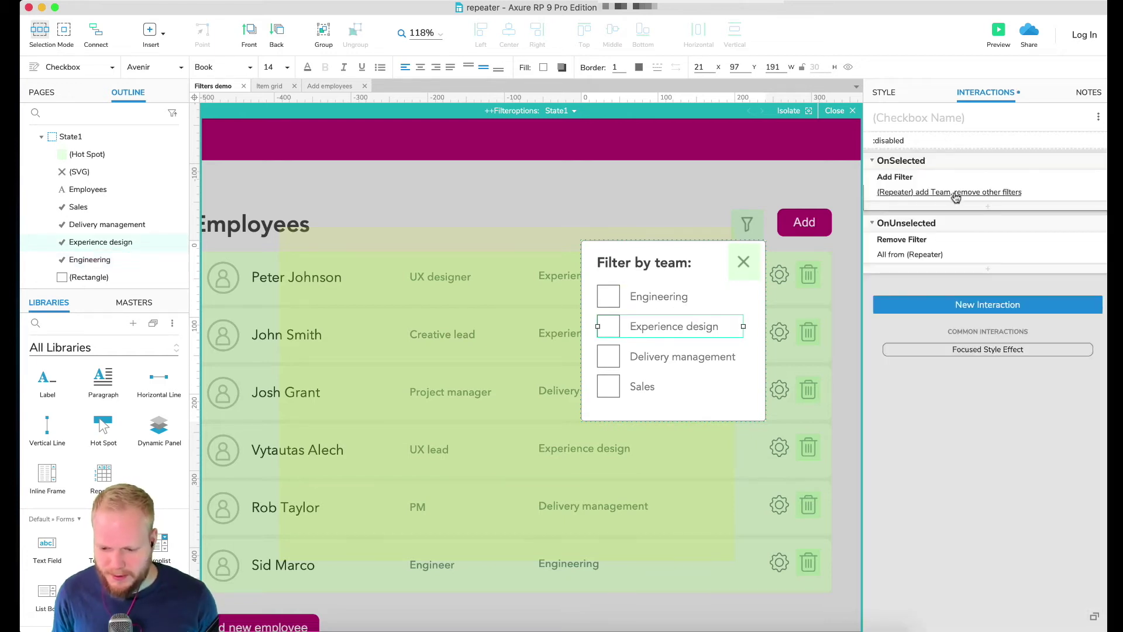
# - Change the Team filter rule on the Experience design checkbox to [[Item.CTeam == 'Experience design']]
pyautogui.click(973, 193)
pyautogui.moveTo(1022, 276); pyautogui.dragTo(977, 277)
pyautogui.write('Experienc')
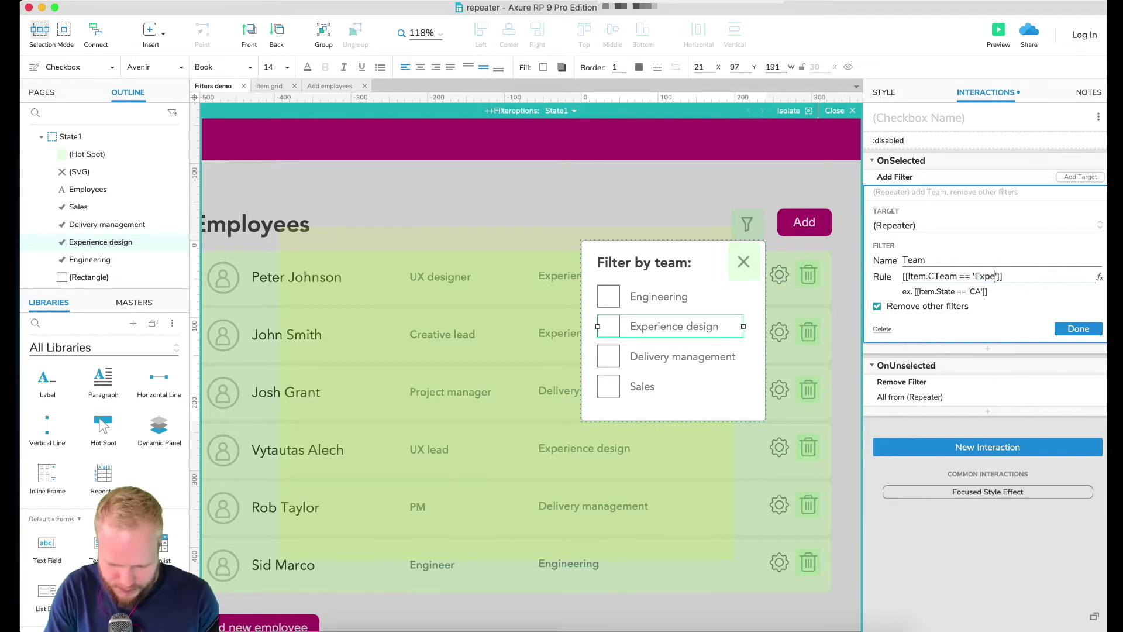
pyautogui.write('e design')
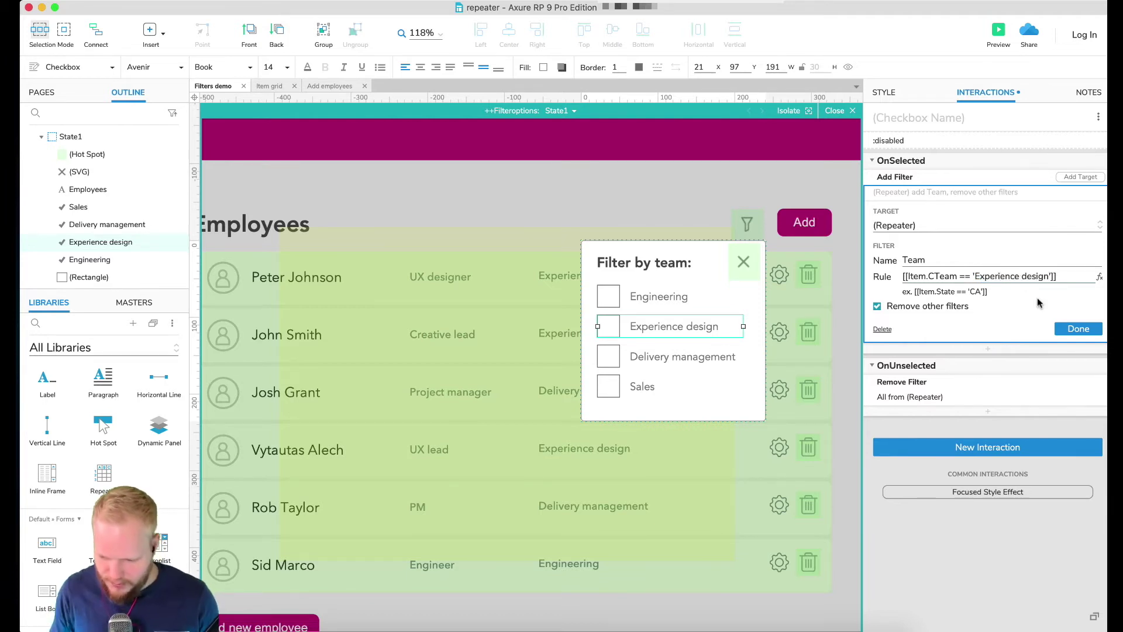
pyautogui.click(953, 390)
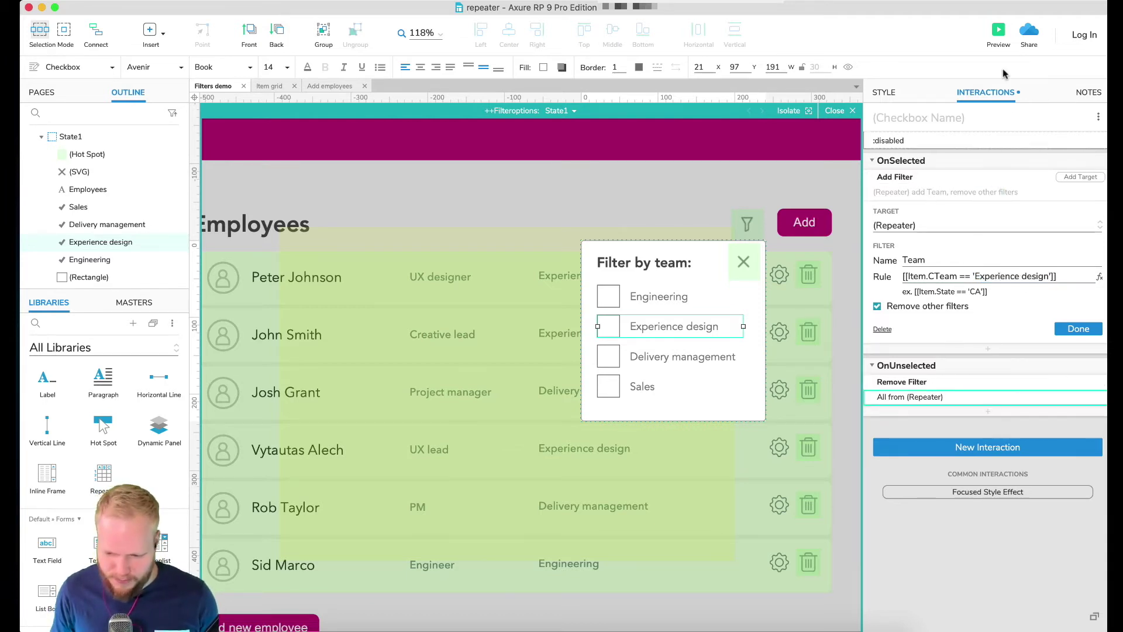
# - Preview the page and test the Engineering and Experience design filters one at a time and then both together
pyautogui.click(999, 32)
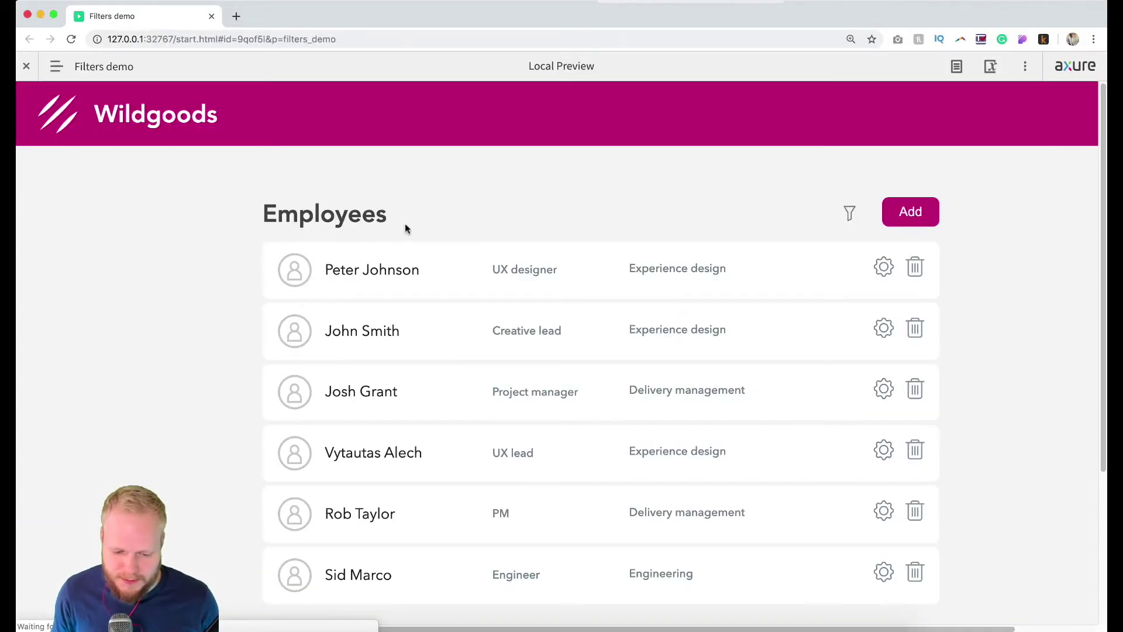
pyautogui.click(849, 213)
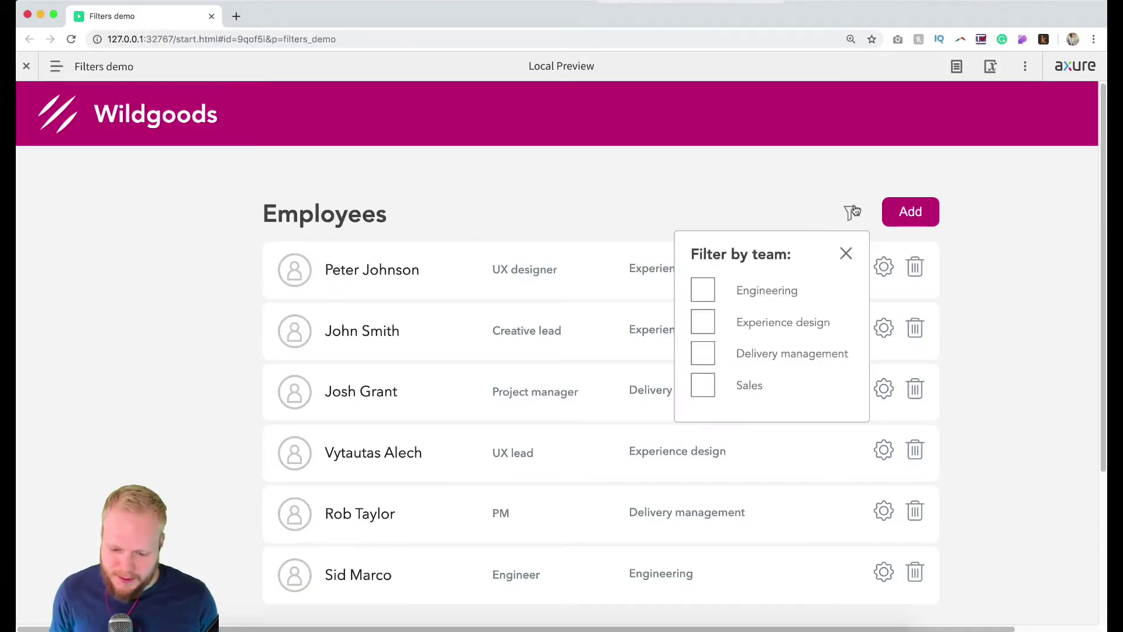
pyautogui.click(704, 290)
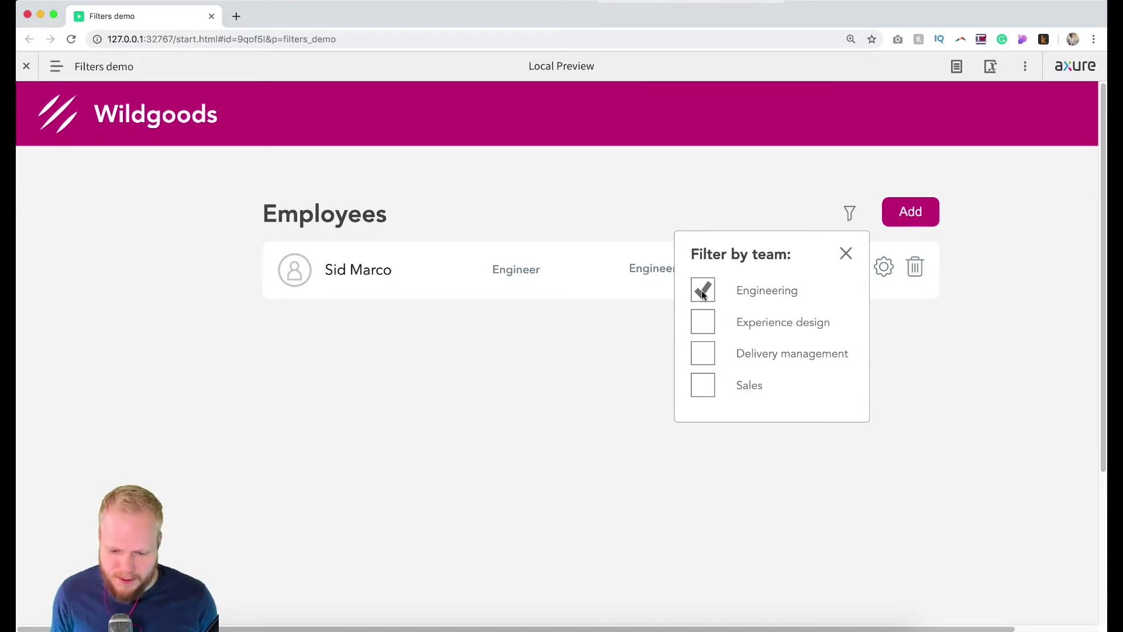
pyautogui.click(704, 292)
pyautogui.click(705, 321)
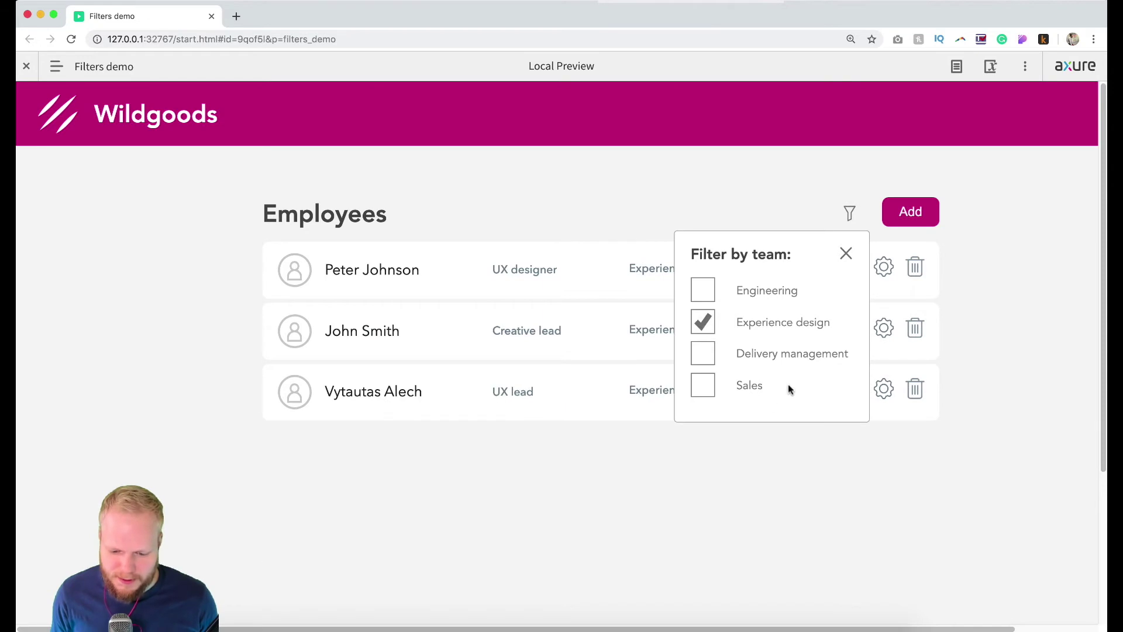
pyautogui.click(703, 293)
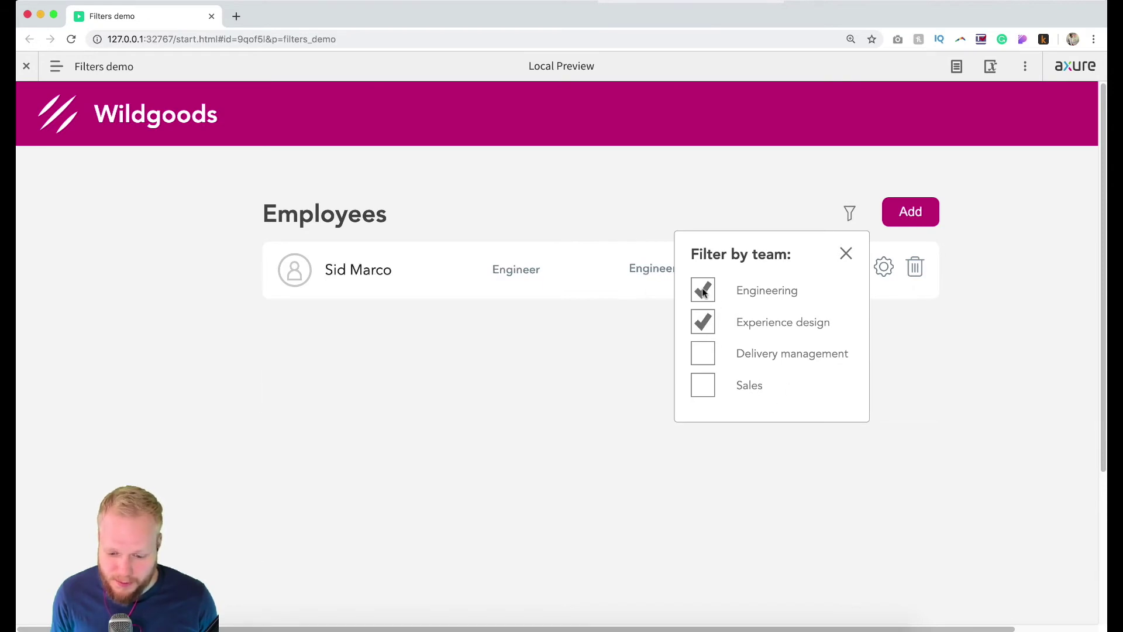
pyautogui.click(705, 321)
pyautogui.click(705, 292)
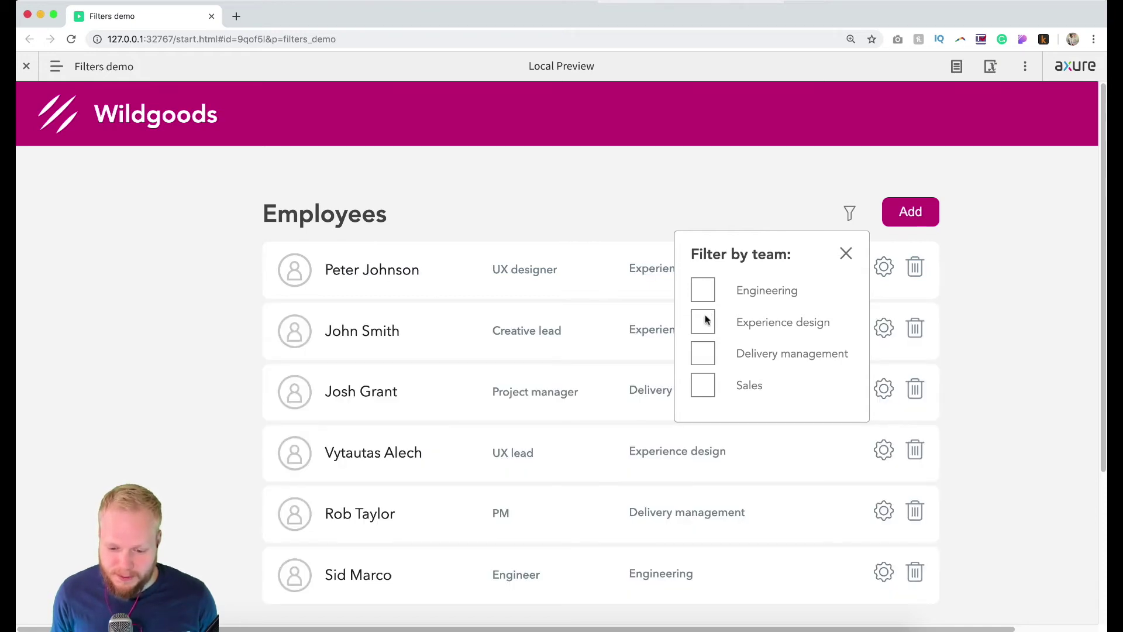
# - Select and clear Engineering and Experience design in alternating order to examine how the two filters override each other
pyautogui.click(703, 321)
pyautogui.click(703, 291)
pyautogui.click(705, 291)
pyautogui.click(704, 323)
pyautogui.click(703, 290)
pyautogui.click(707, 320)
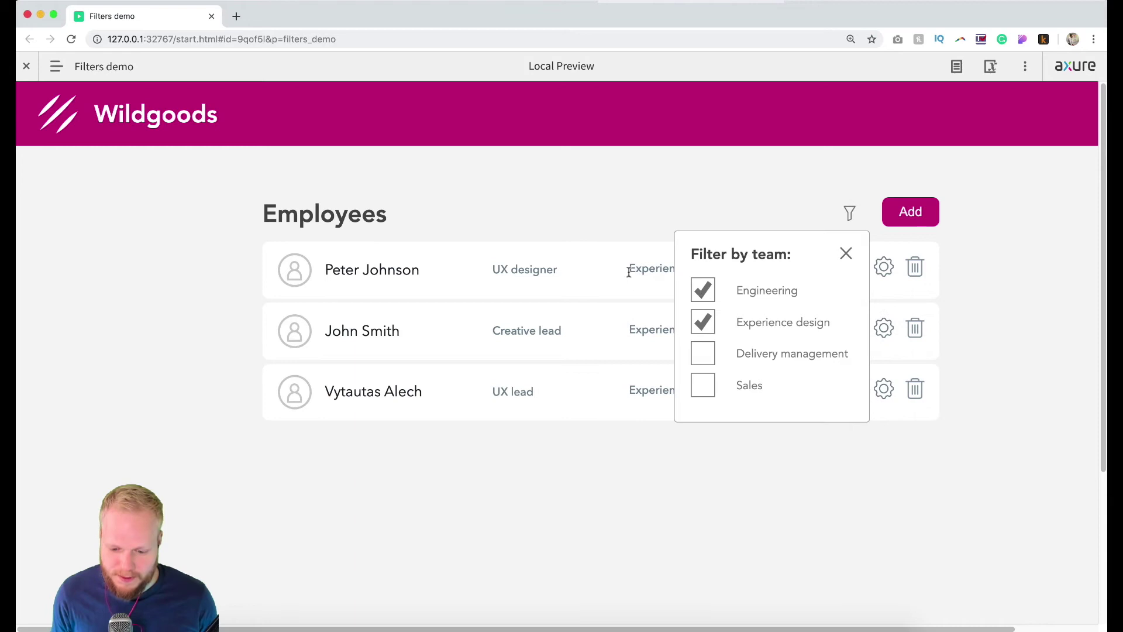
pyautogui.click(702, 291)
pyautogui.click(704, 321)
pyautogui.click(702, 290)
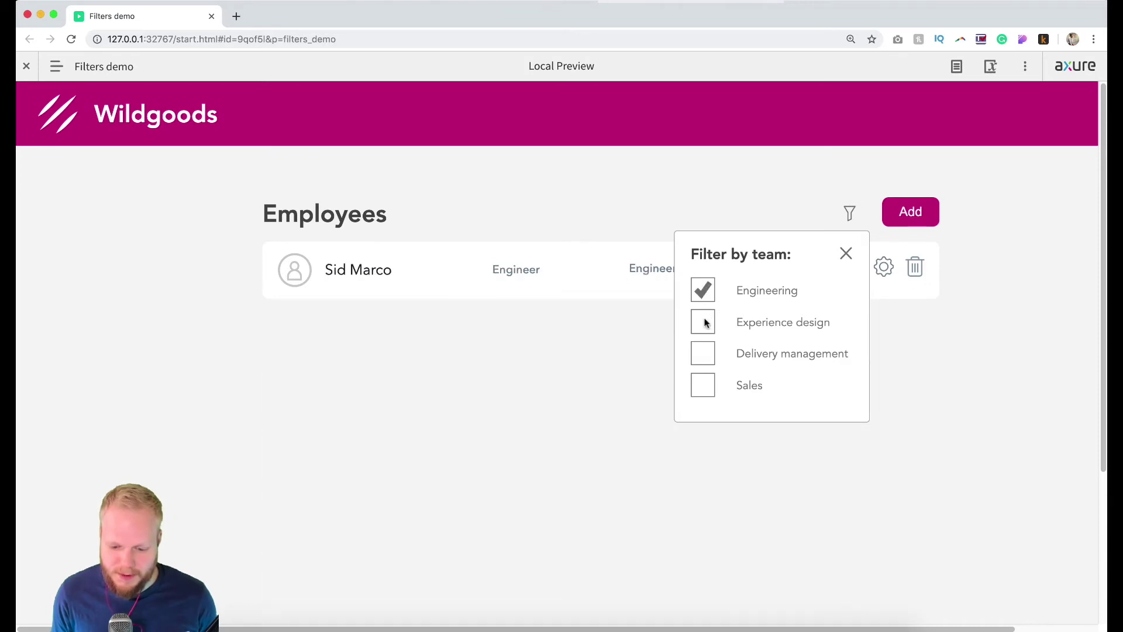
pyautogui.click(706, 323)
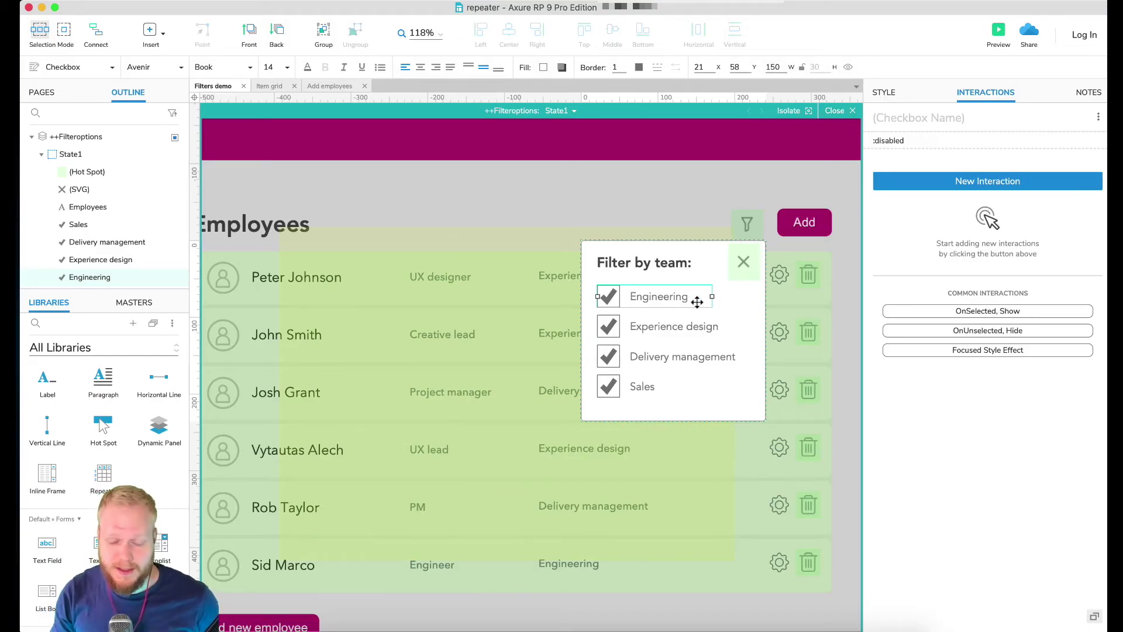
# - Add an empty OnSelectedChange interaction to the Engineering checkbox in the filter panel
pyautogui.click(608, 327)
pyautogui.click(608, 386)
pyautogui.click(605, 296)
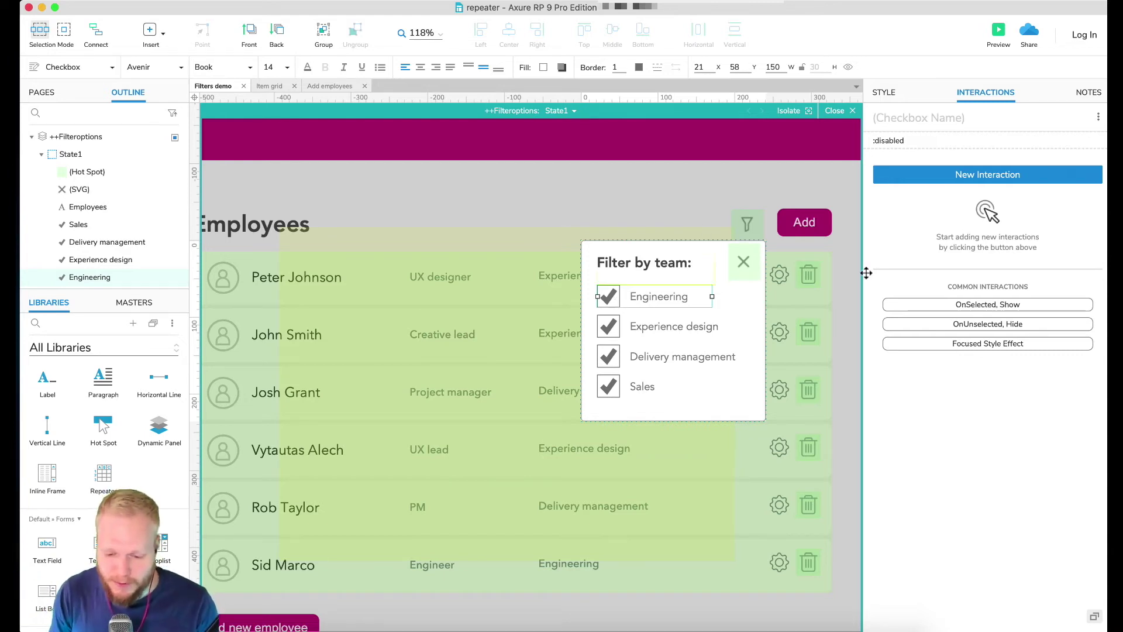
pyautogui.click(1013, 178)
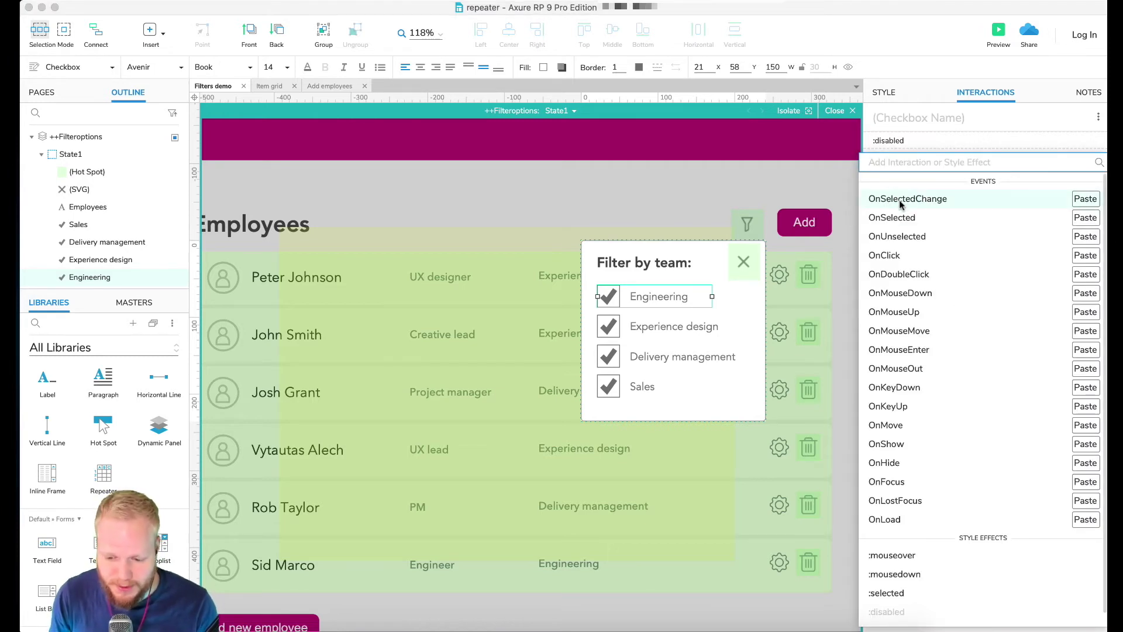
pyautogui.click(901, 201)
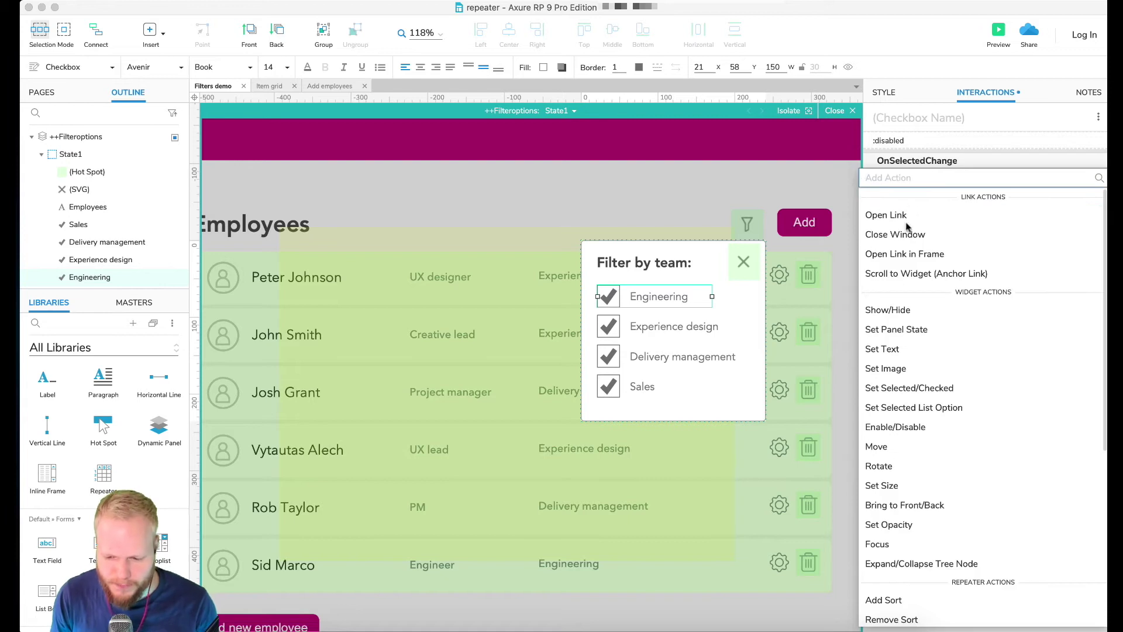
pyautogui.click(988, 164)
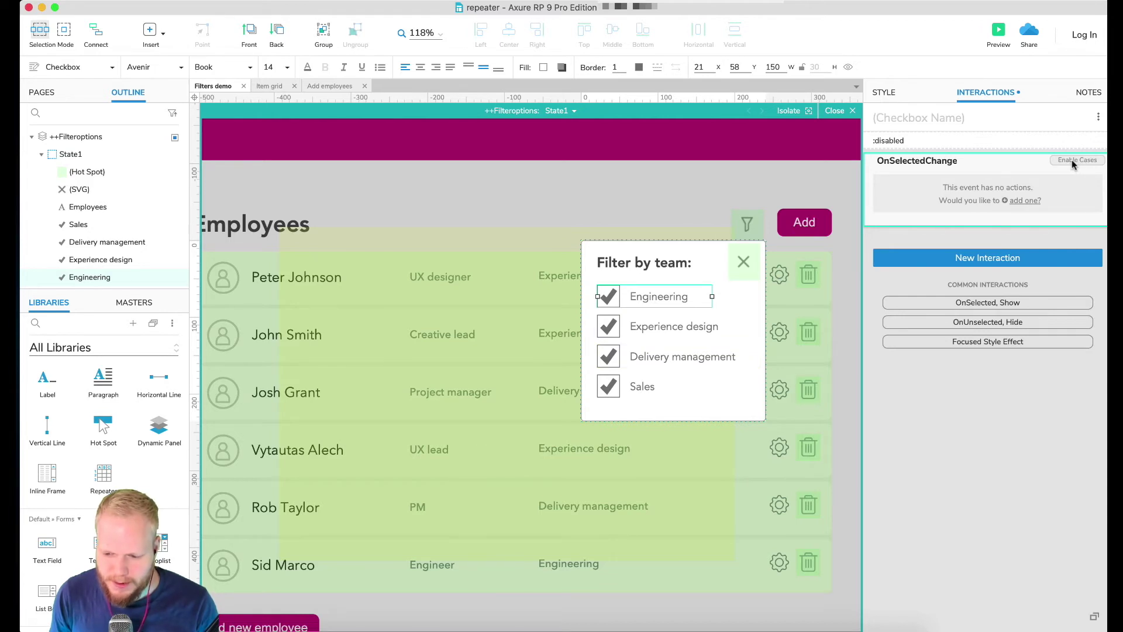
# - Add a case to the Engineering checkbox's OnSelectedChange event with the condition is selected of This equals false
pyautogui.click(1072, 160)
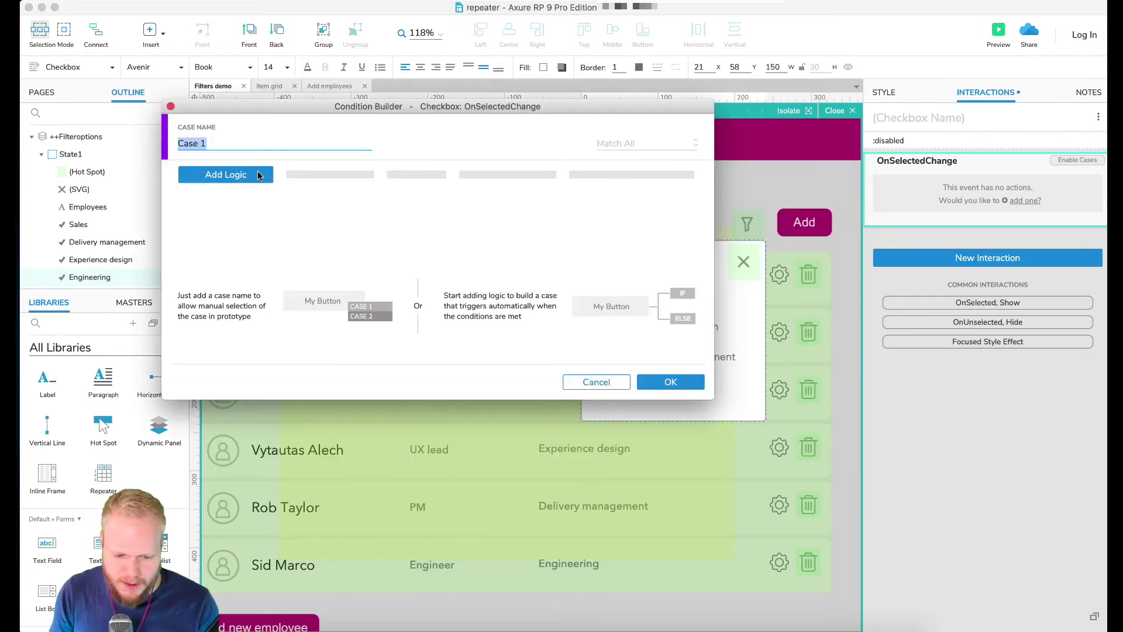
pyautogui.click(255, 175)
pyautogui.moveTo(291, 106); pyautogui.dragTo(668, 367)
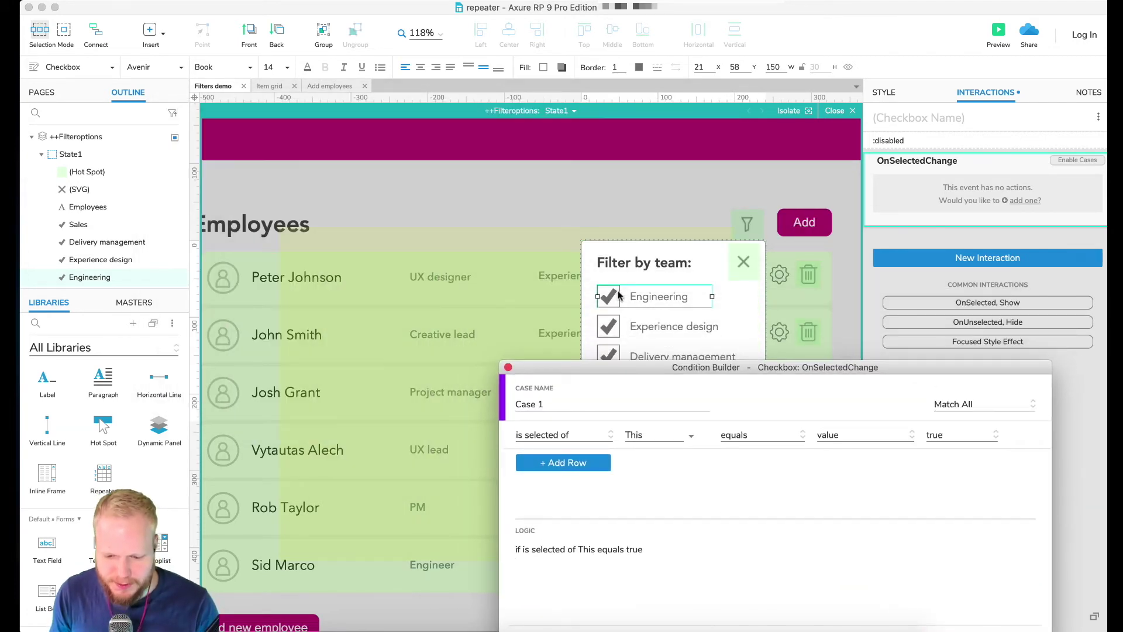
pyautogui.click(950, 436)
pyautogui.click(958, 472)
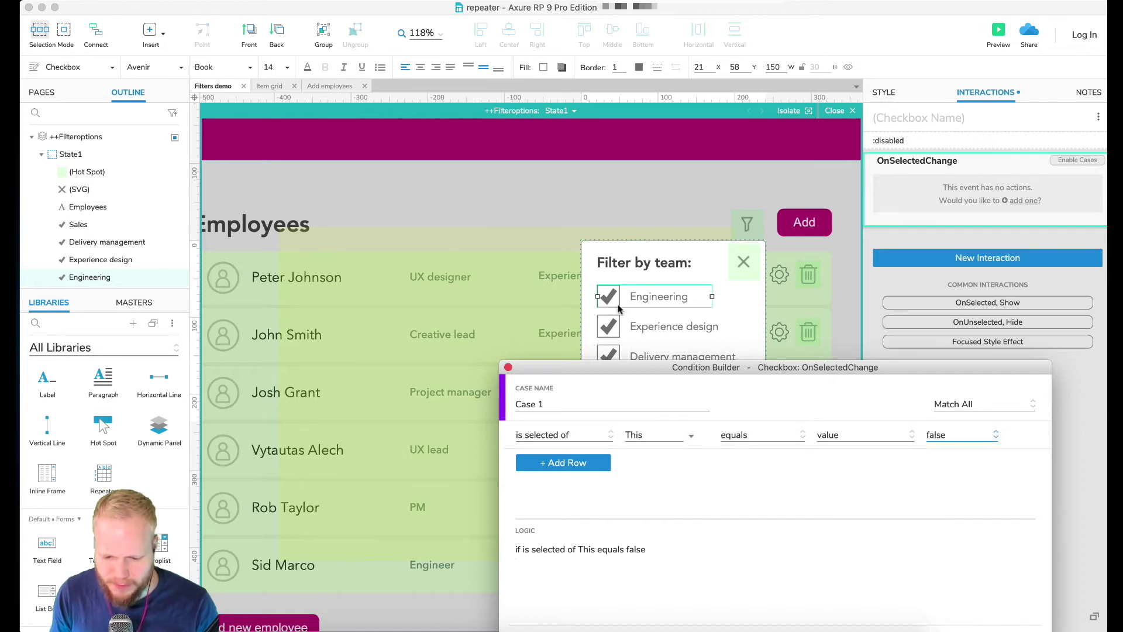
pyautogui.moveTo(804, 368); pyautogui.dragTo(541, 242)
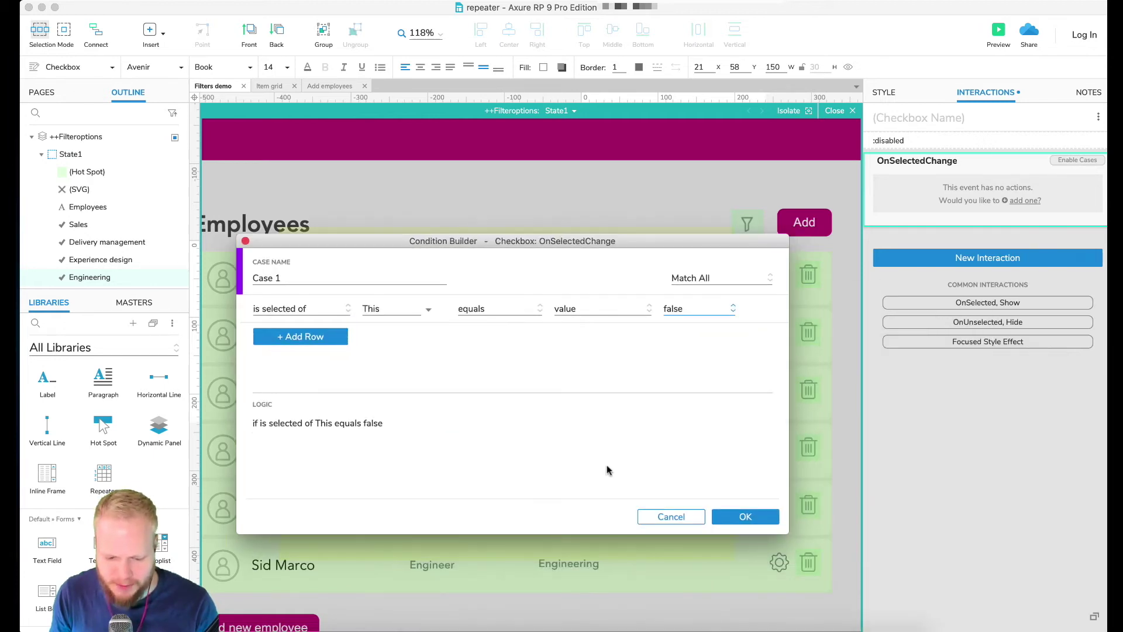
pyautogui.click(745, 517)
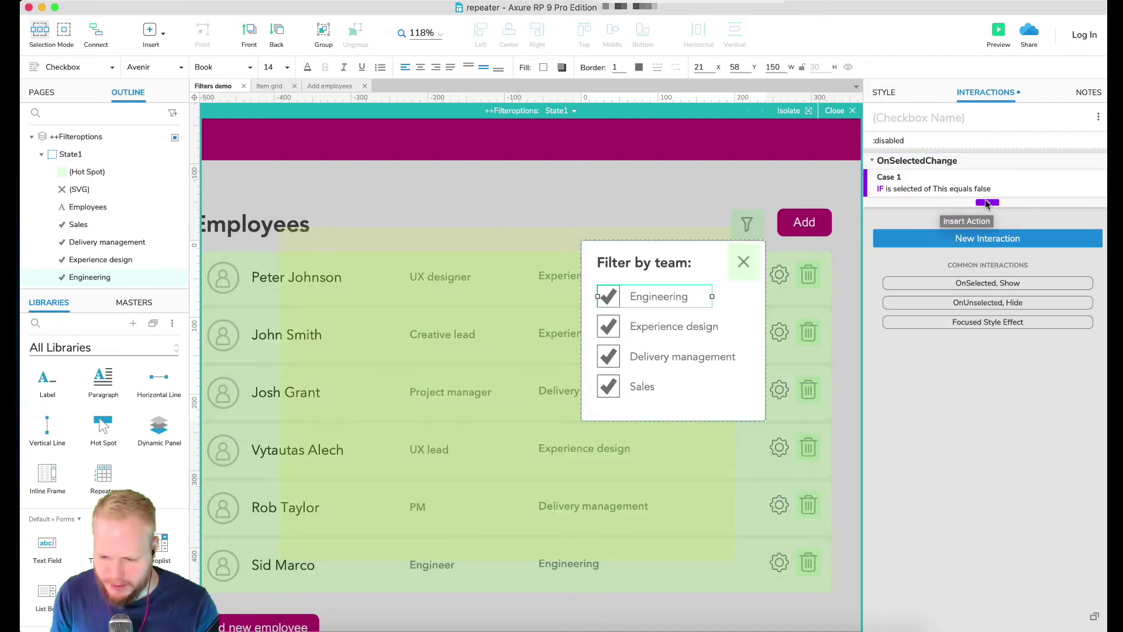
# - Give Case 1 an Add Filter action on the employee repeater with the rule [[Item.CTeam == 'Engineering']], keeping Remove other filters on
pyautogui.click(986, 204)
pyautogui.scroll(-5, 895, 509)
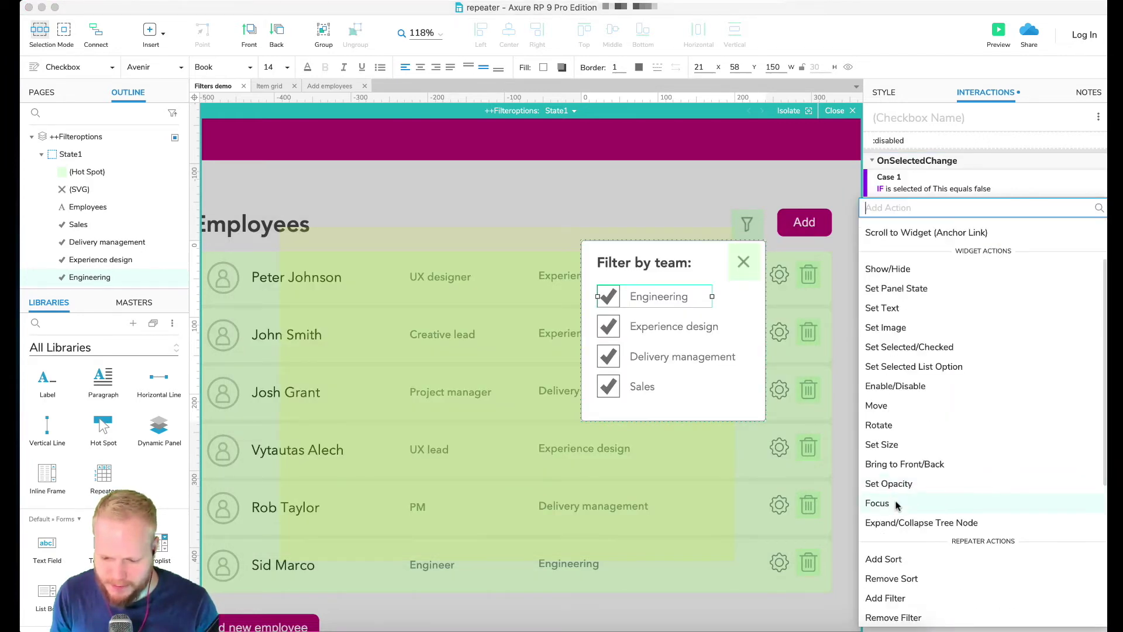
pyautogui.click(907, 562)
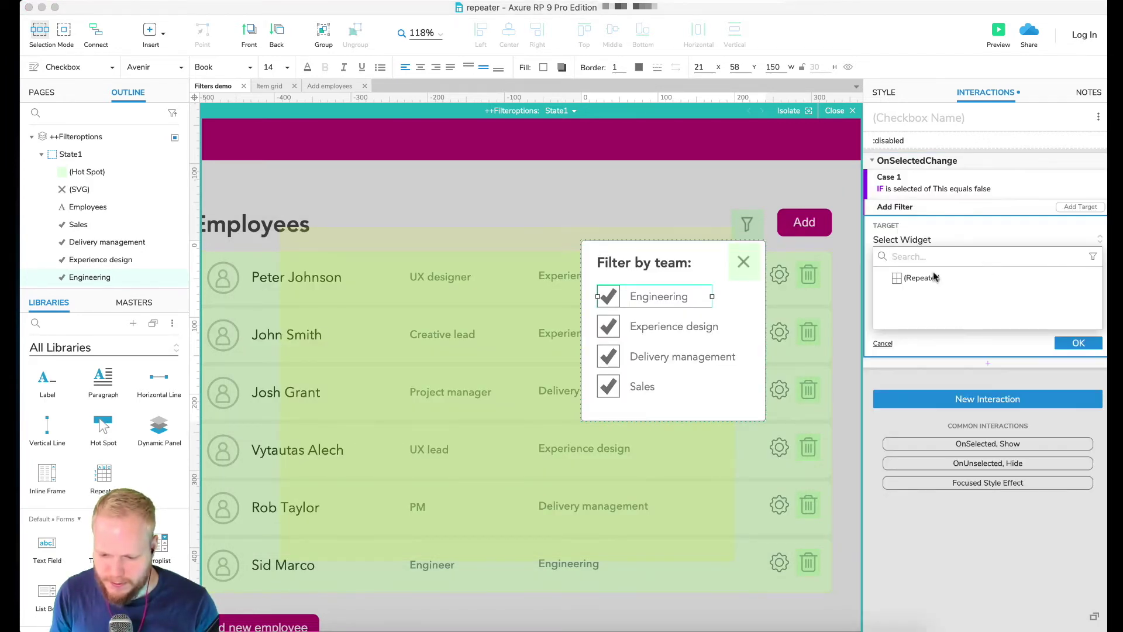
pyautogui.click(922, 278)
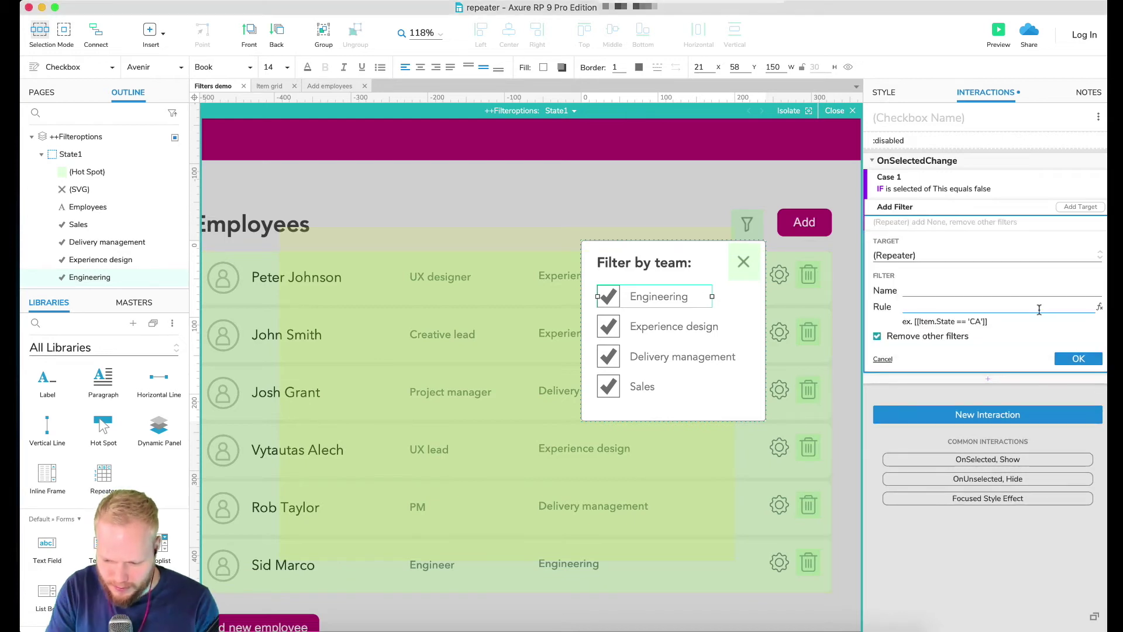
pyautogui.click(906, 307)
pyautogui.write('[[Item.CTeam ==')
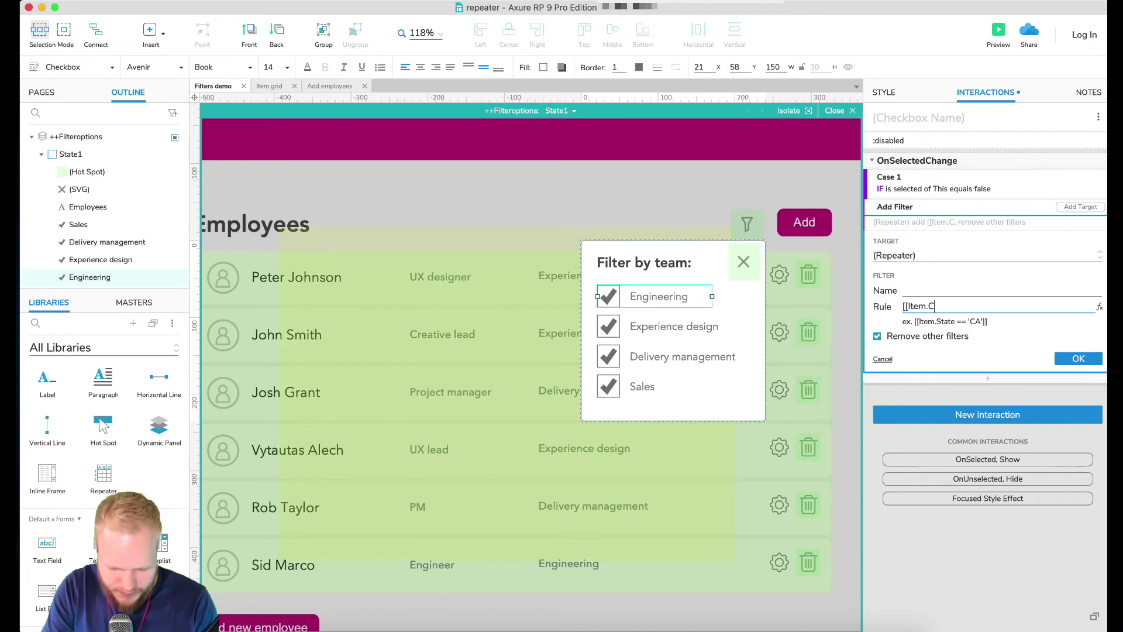
pyautogui.write(" '")
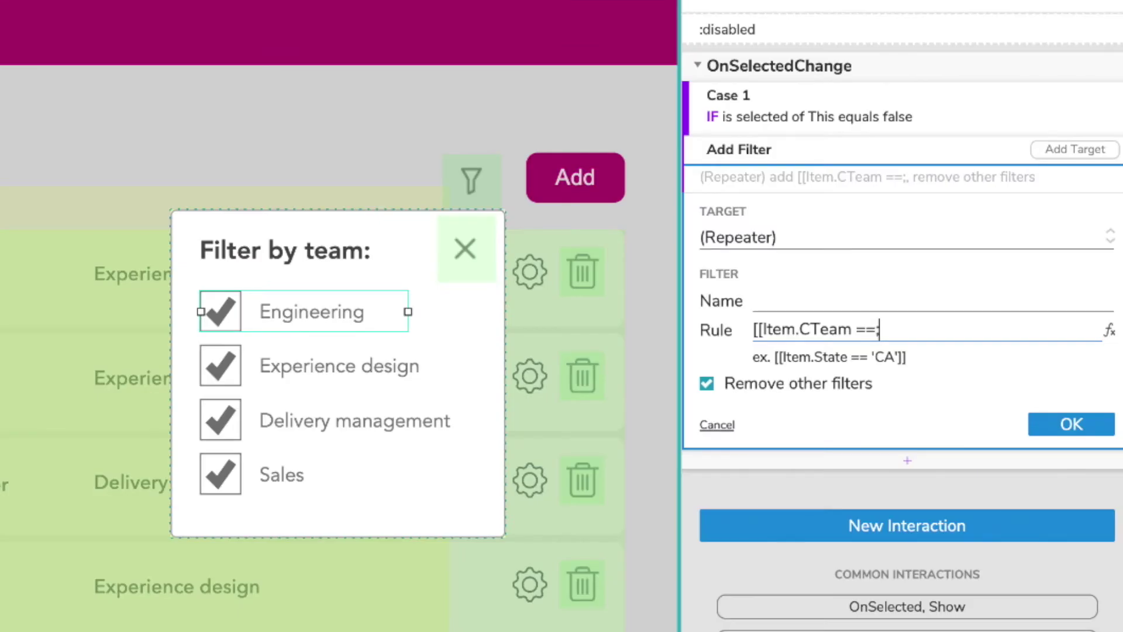
pyautogui.write("'")
pyautogui.write('Engineering')
pyautogui.press('End')
pyautogui.write(']]')
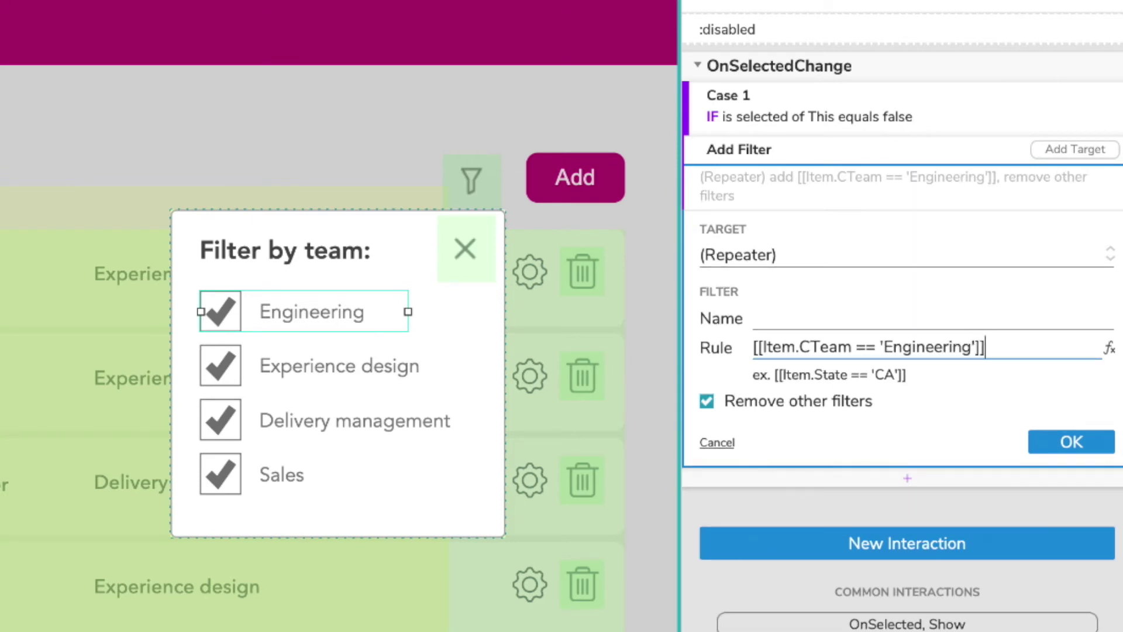
pyautogui.click(1084, 434)
# - Change the comparison in Case 1's filter rule so it reads [[Item.CTeam != 'Engineering']]
pyautogui.click(875, 153)
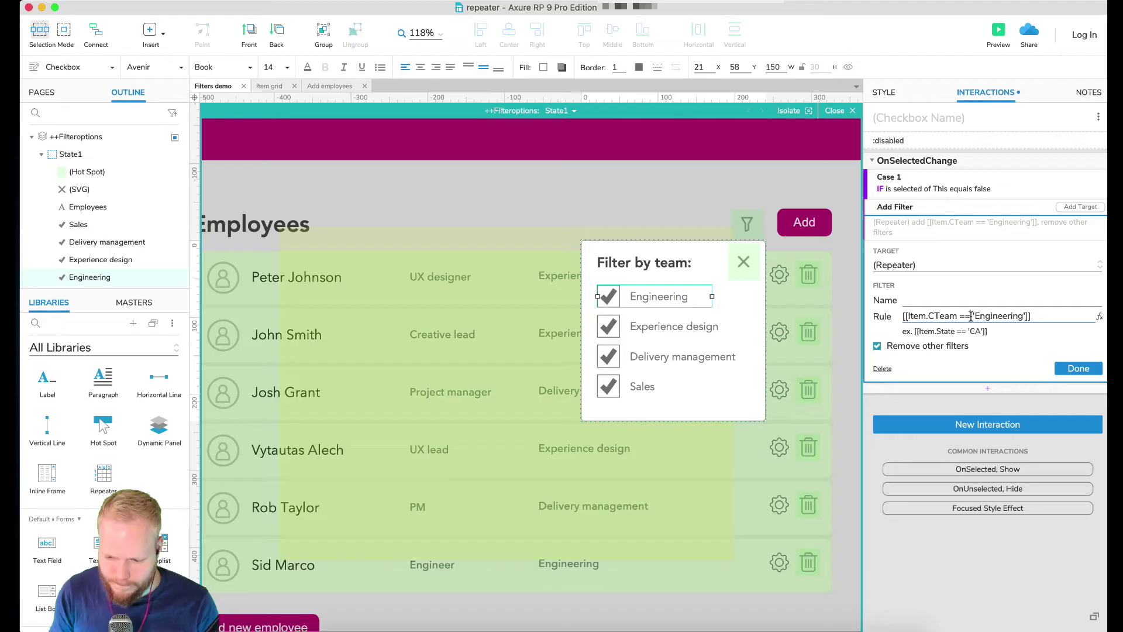
pyautogui.click(970, 316)
pyautogui.press('BackSpace')
pyautogui.press('BackSpace')
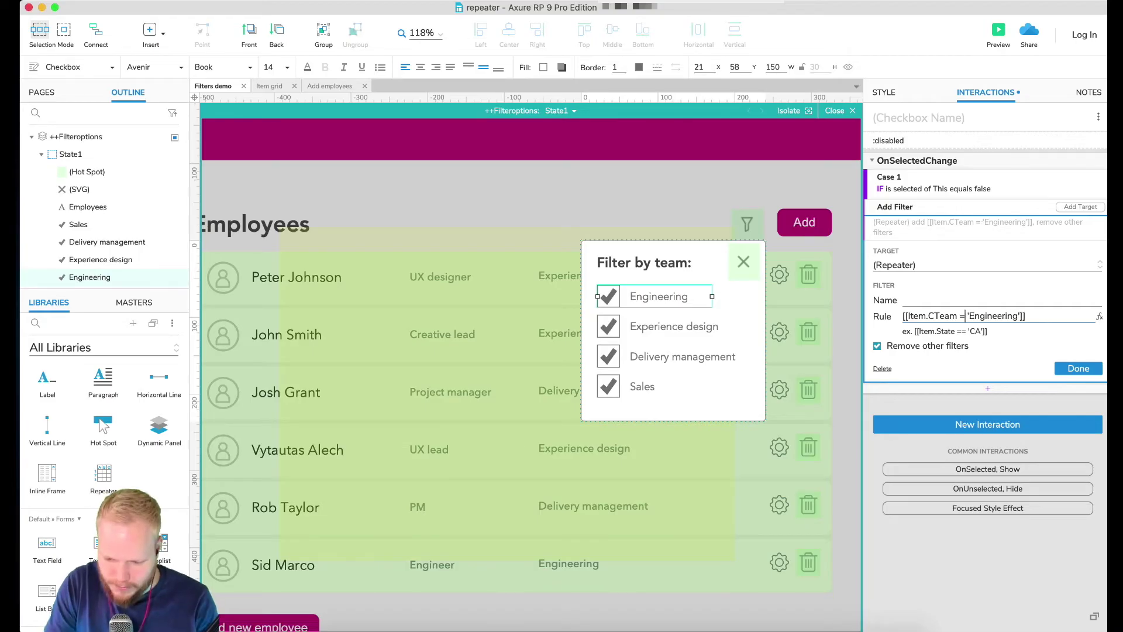
pyautogui.write('!=')
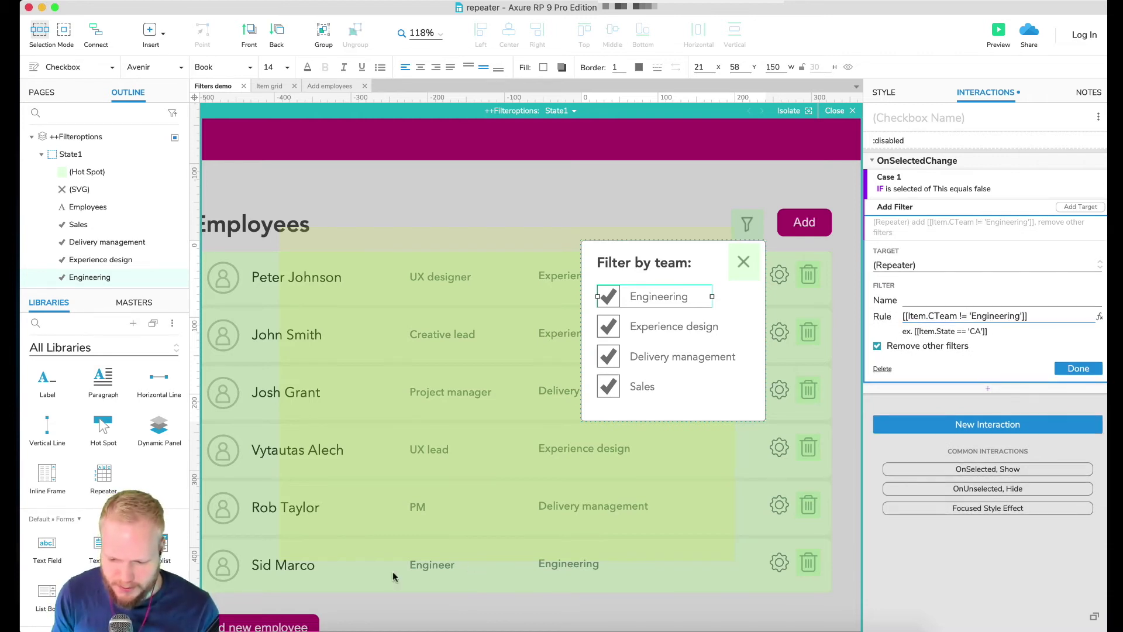
pyautogui.click(1079, 368)
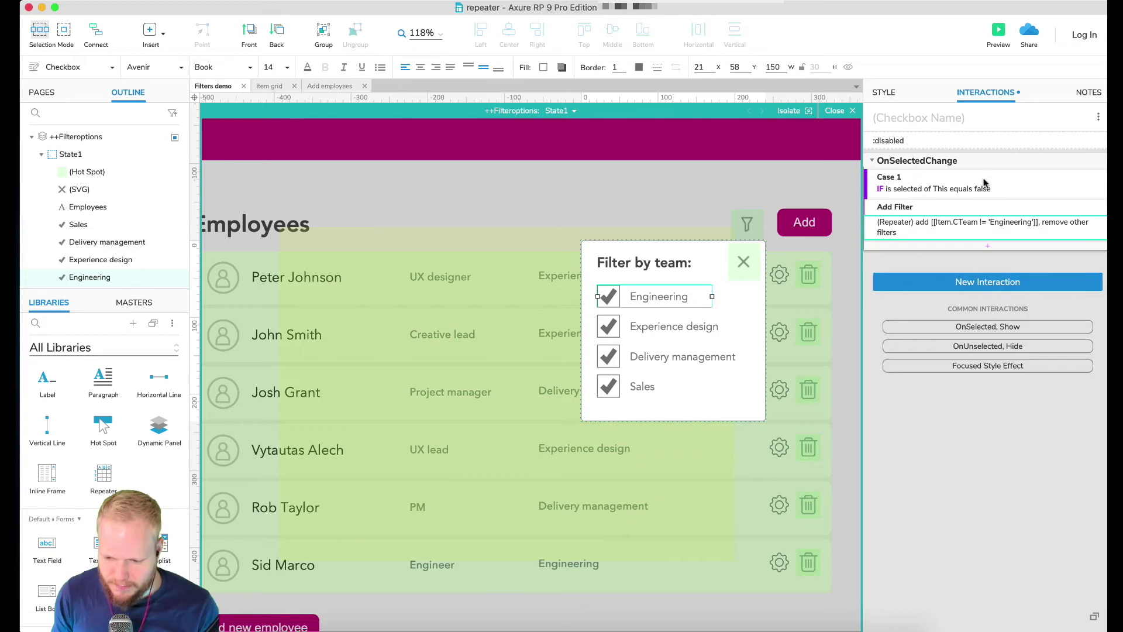
# - Preview the page and clear the Engineering checkbox to test that its employees are filtered out
pyautogui.click(999, 33)
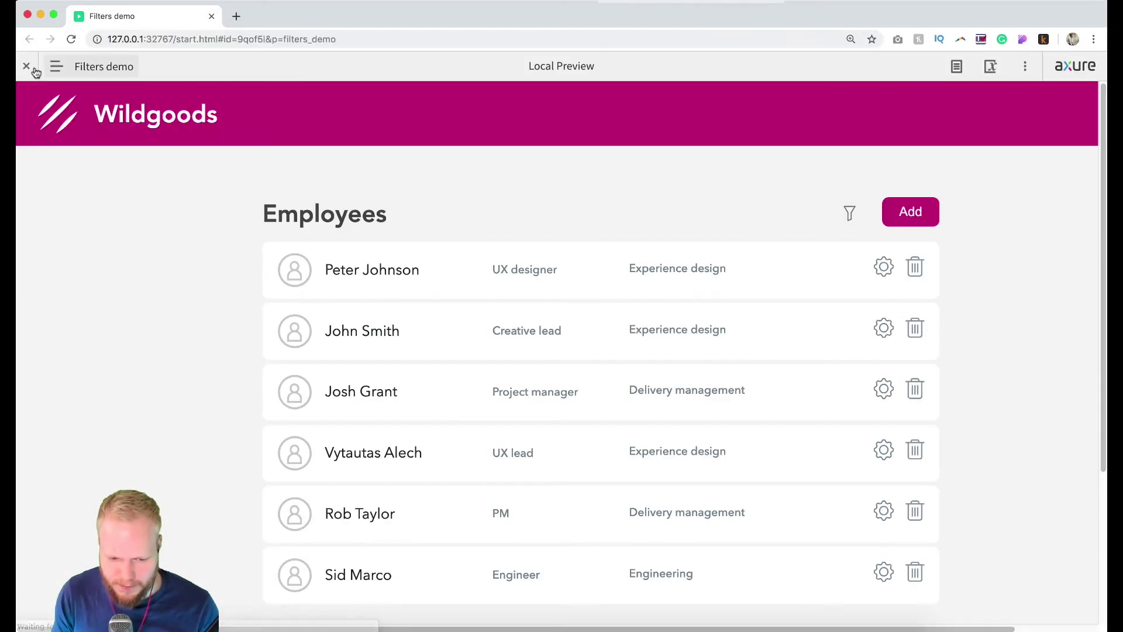
pyautogui.click(27, 67)
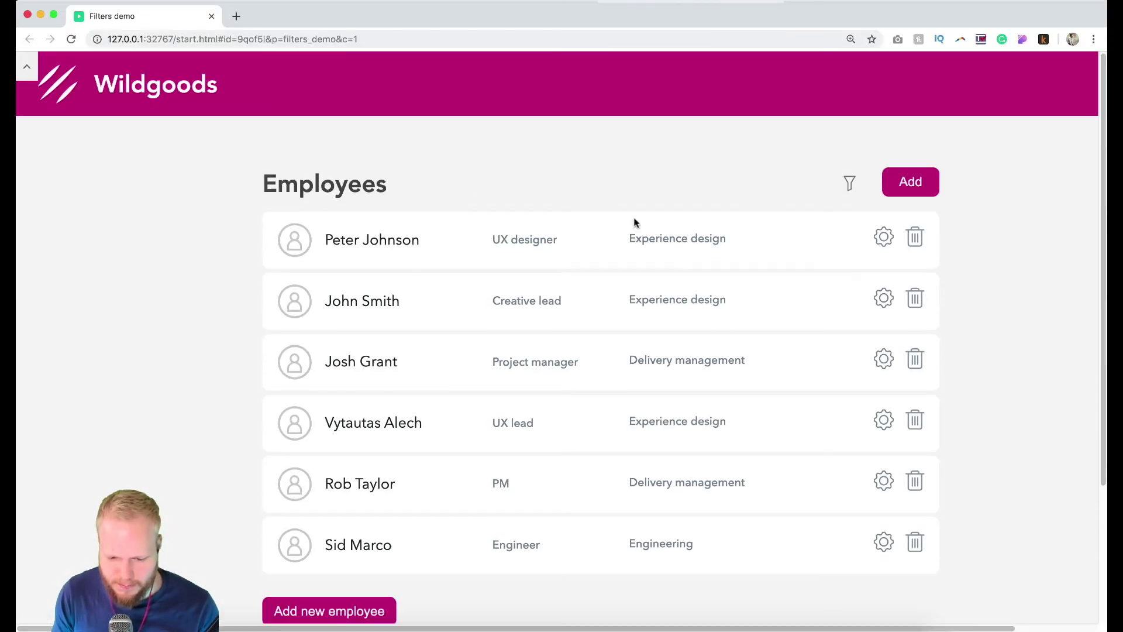
pyautogui.click(848, 183)
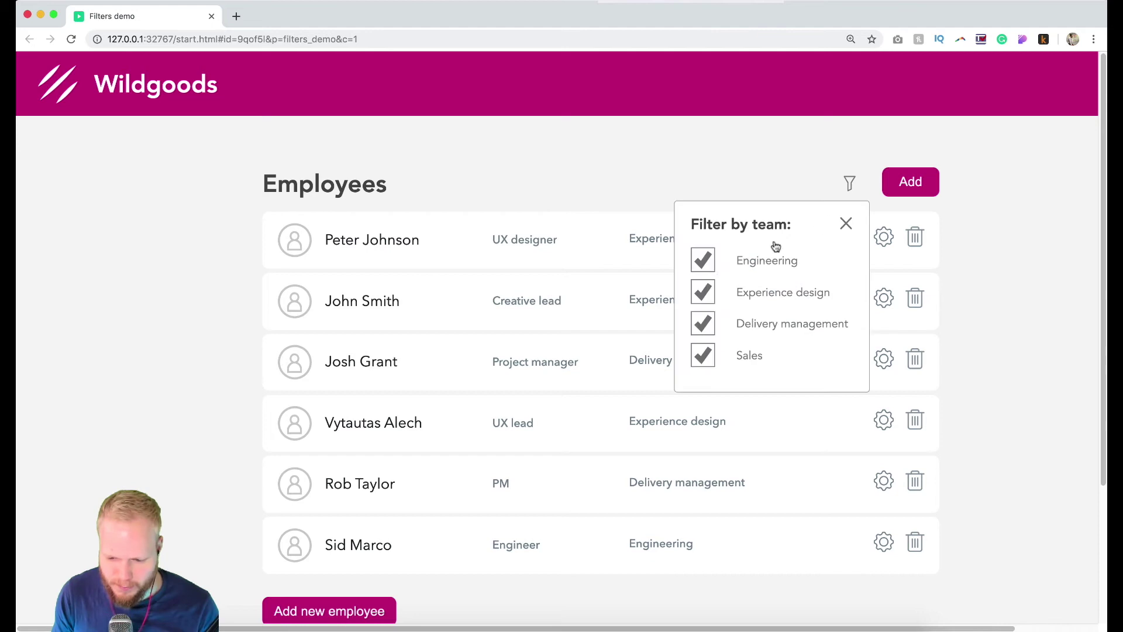
pyautogui.click(704, 261)
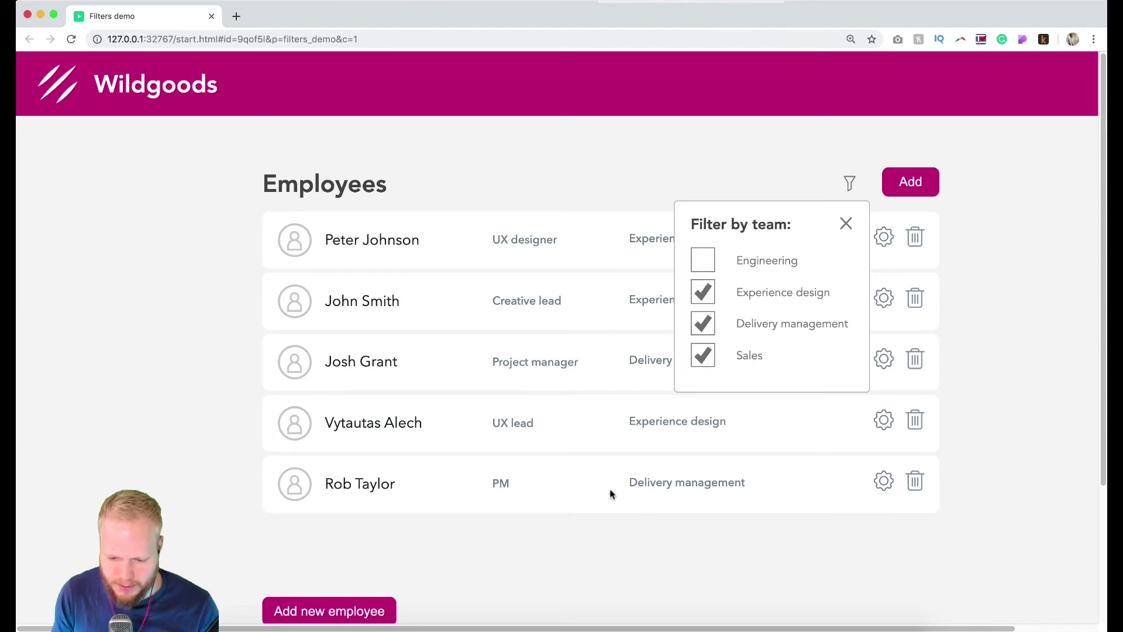
pyautogui.click(844, 226)
pyautogui.click(212, 16)
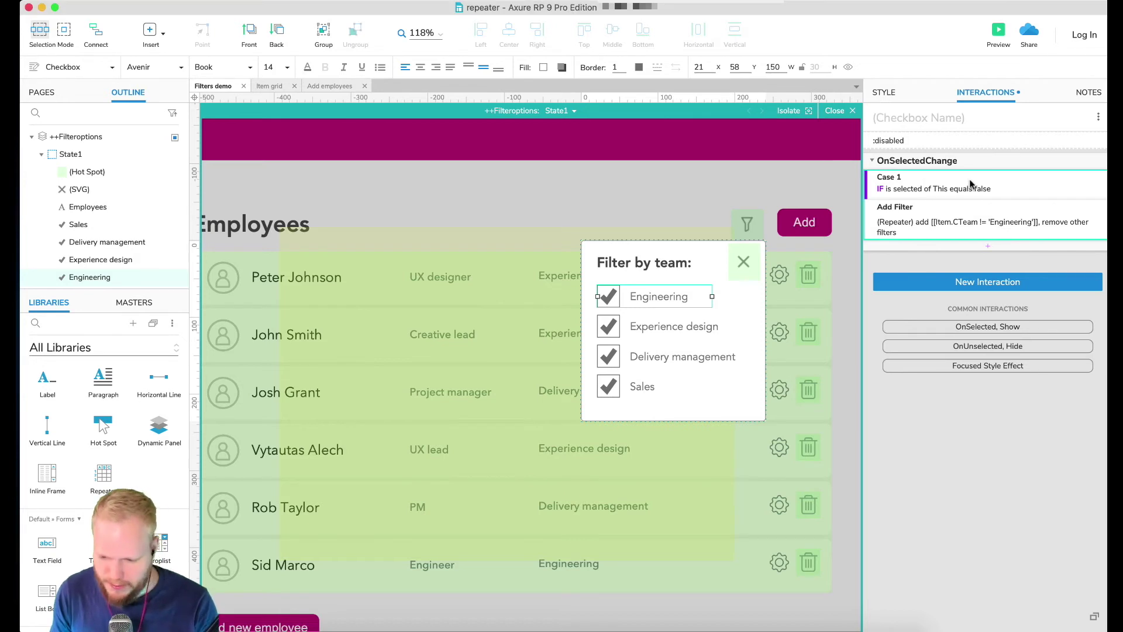
# - Duplicate Case 1 within OnSelectedChange and toggle the copy from ELSE IF to IF
pyautogui.press('super+v')
pyautogui.rightClick(917, 275)
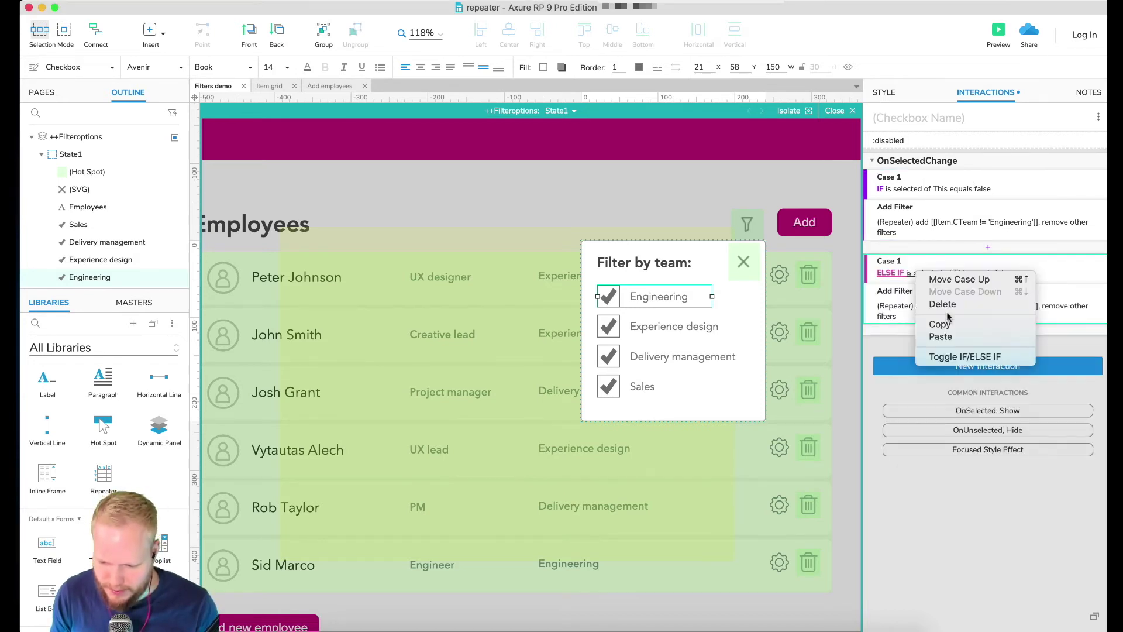
pyautogui.click(963, 358)
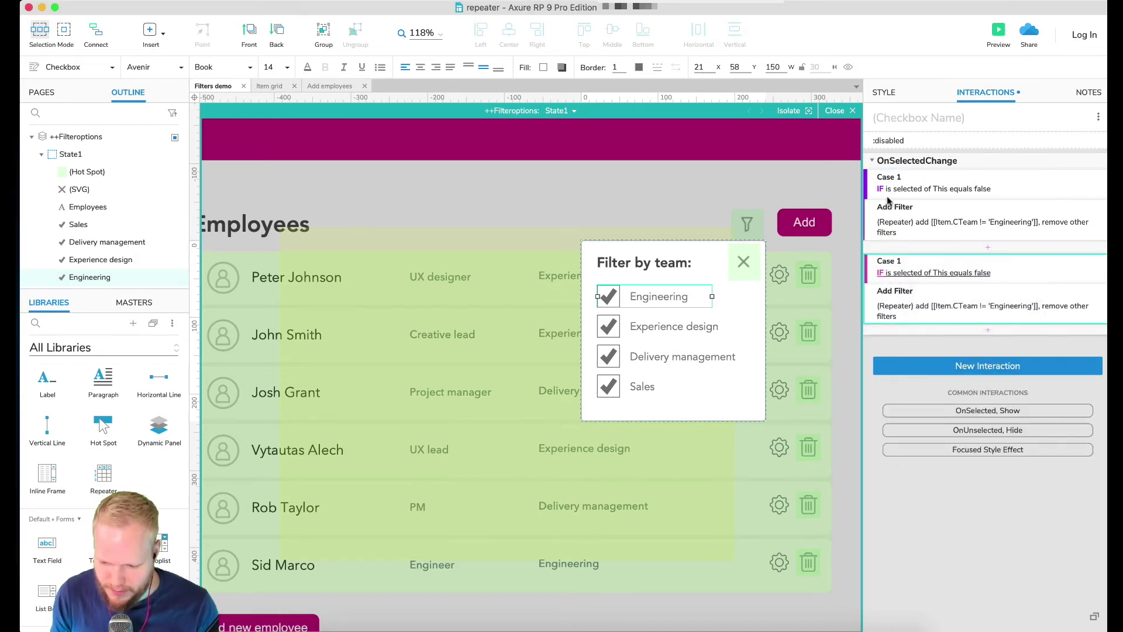
# - Set the duplicated case's condition to is selected of Experience design equals false and its filter rule to [[Item.CTeam != 'Experiencedesign']]
pyautogui.doubleClick(904, 267)
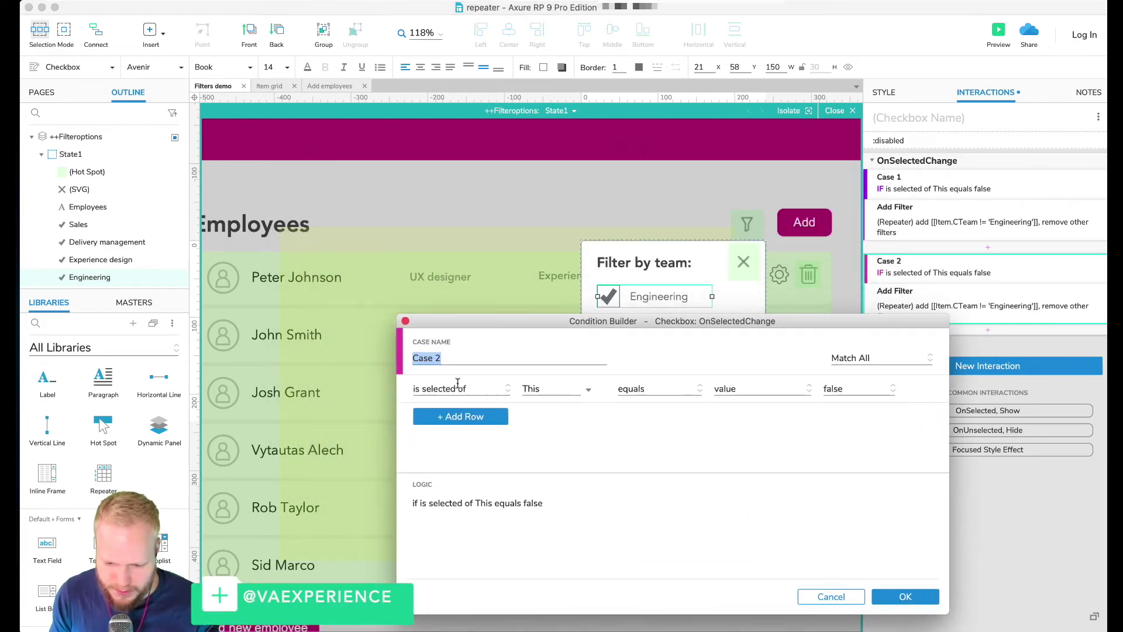
pyautogui.click(462, 389)
pyautogui.click(462, 504)
pyautogui.moveTo(522, 377); pyautogui.dragTo(830, 314)
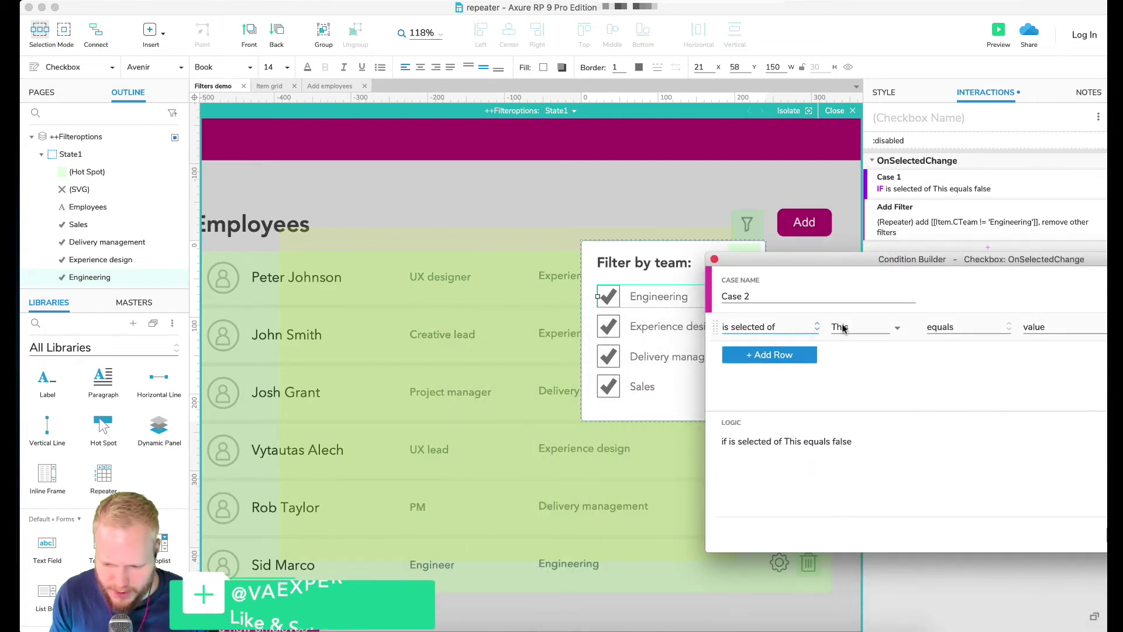
pyautogui.click(885, 329)
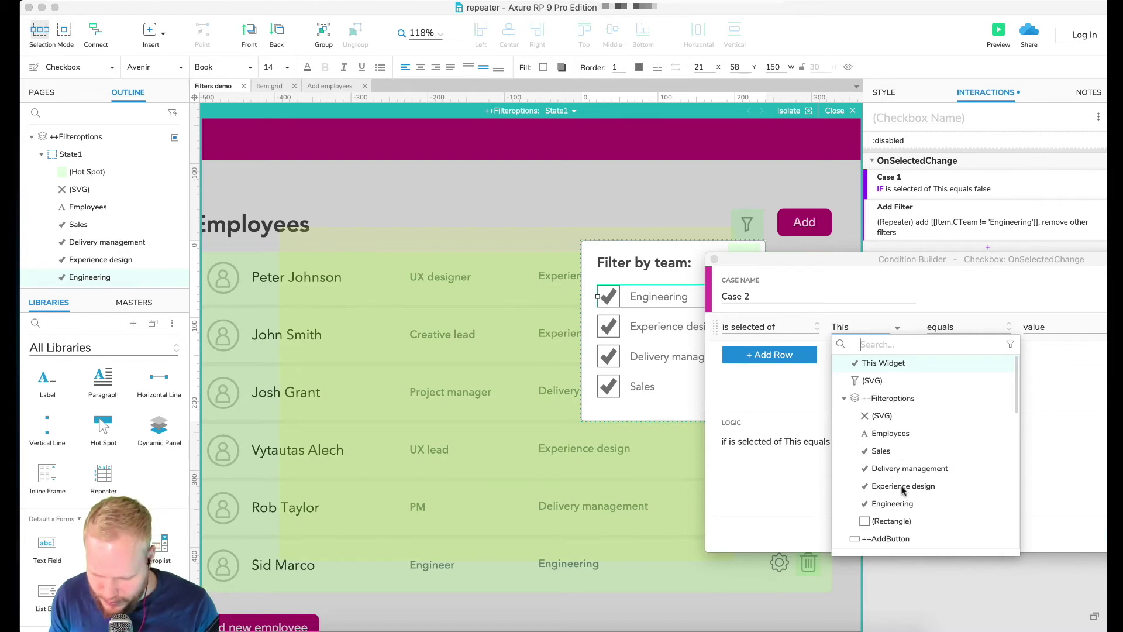
pyautogui.click(902, 486)
pyautogui.moveTo(935, 262); pyautogui.dragTo(449, 264)
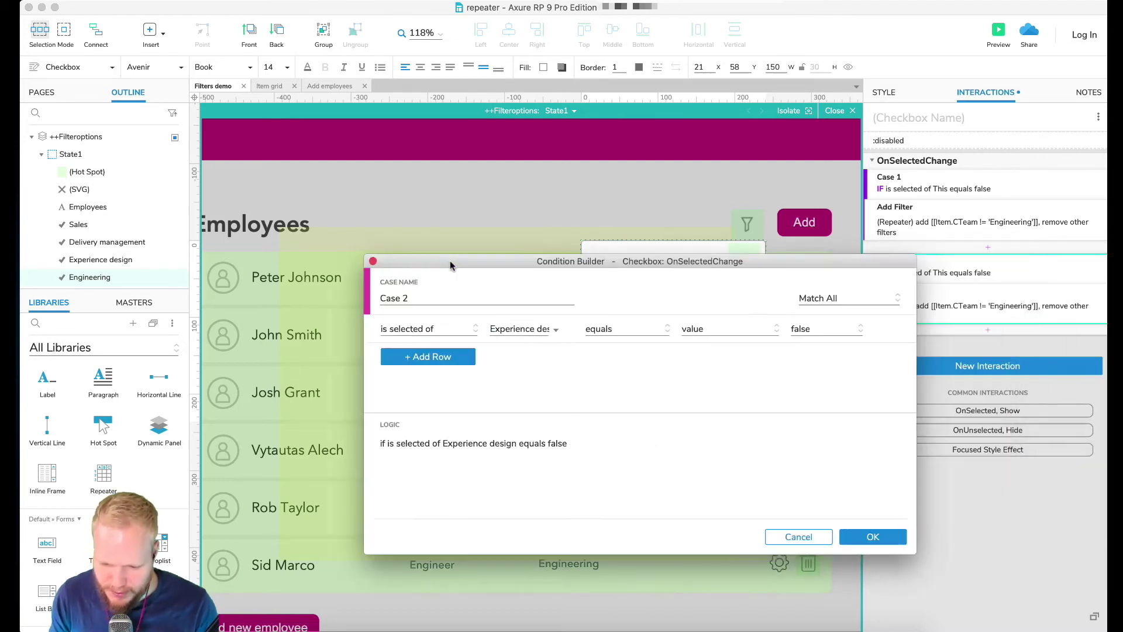
pyautogui.click(761, 538)
pyautogui.click(994, 308)
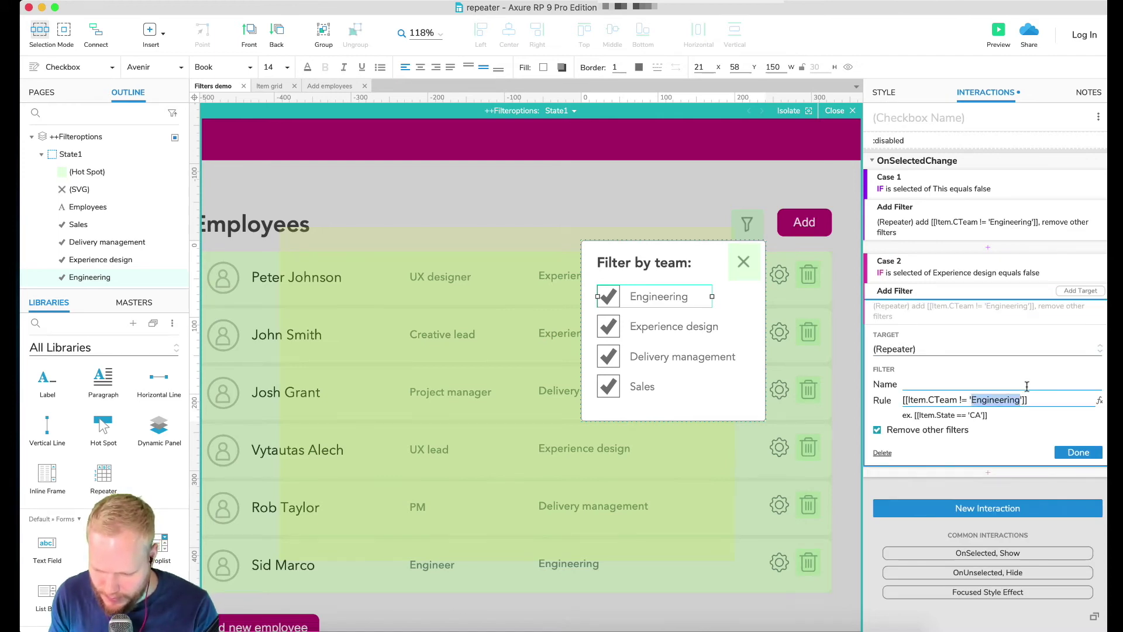
pyautogui.write('Experiencedesign')
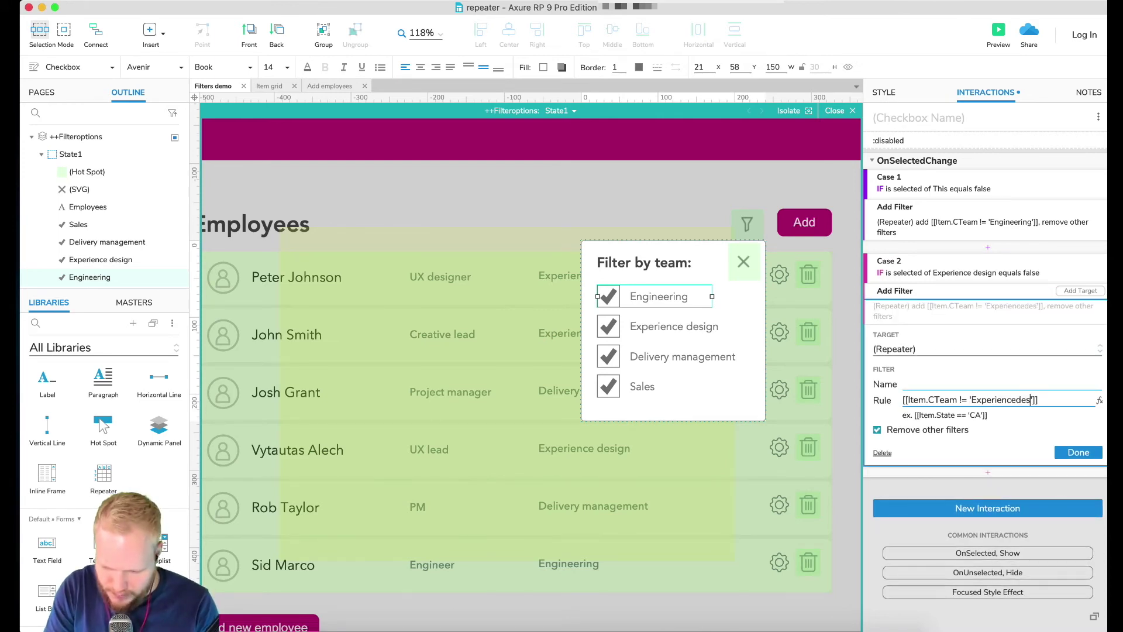
# - Duplicate Case 2 as Case 3 and set its condition to is selected of Delivery management equals false
pyautogui.click(939, 263)
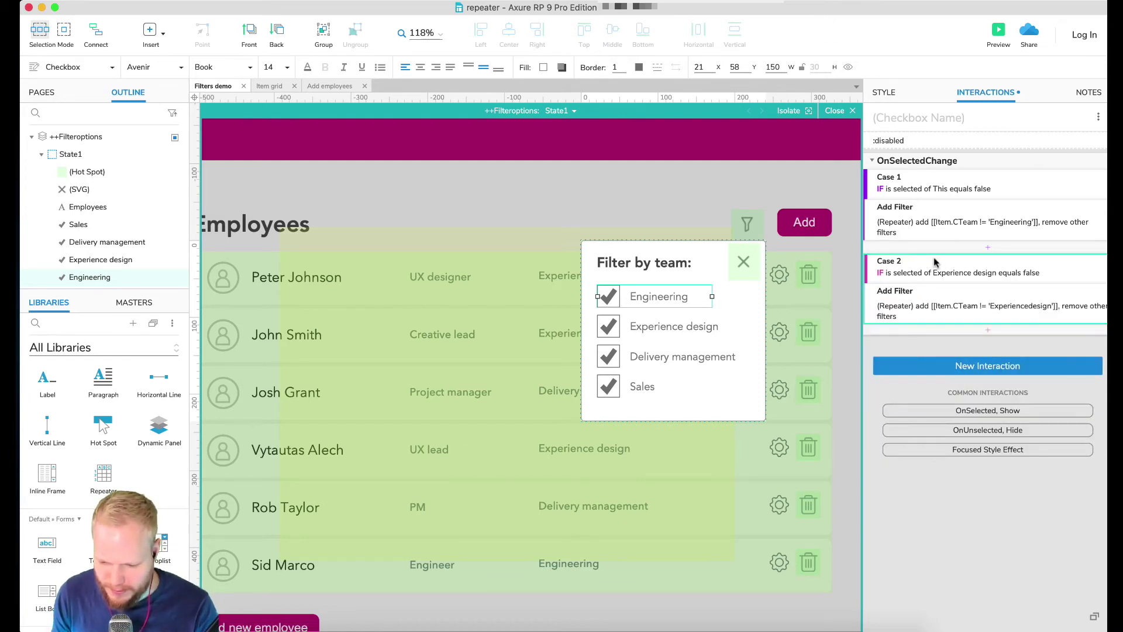
pyautogui.press('super+d')
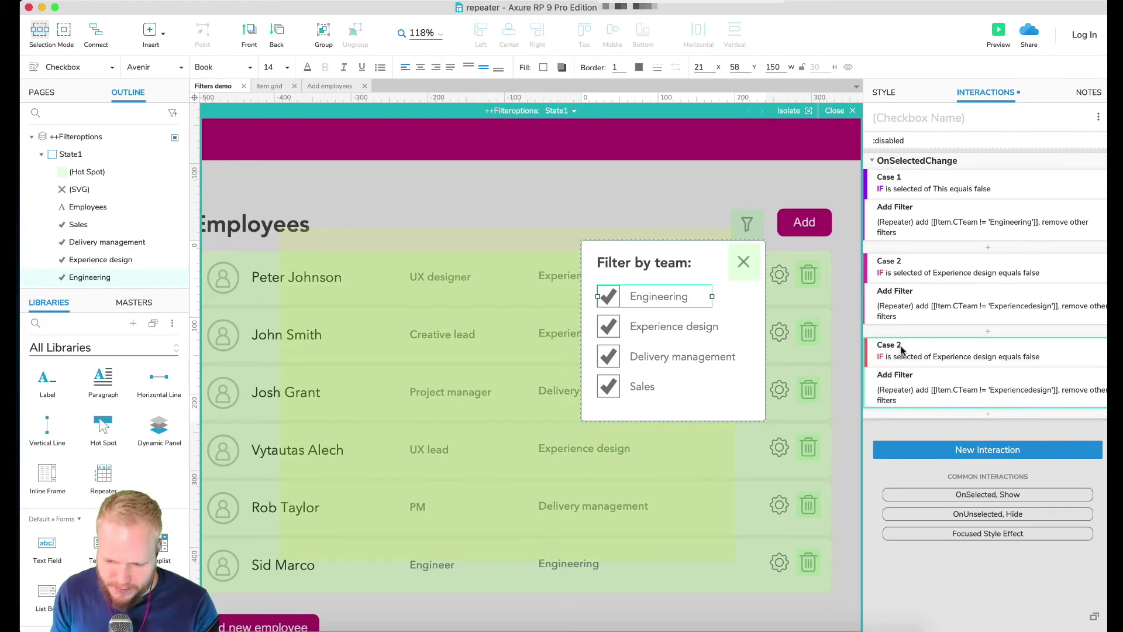
pyautogui.doubleClick(903, 350)
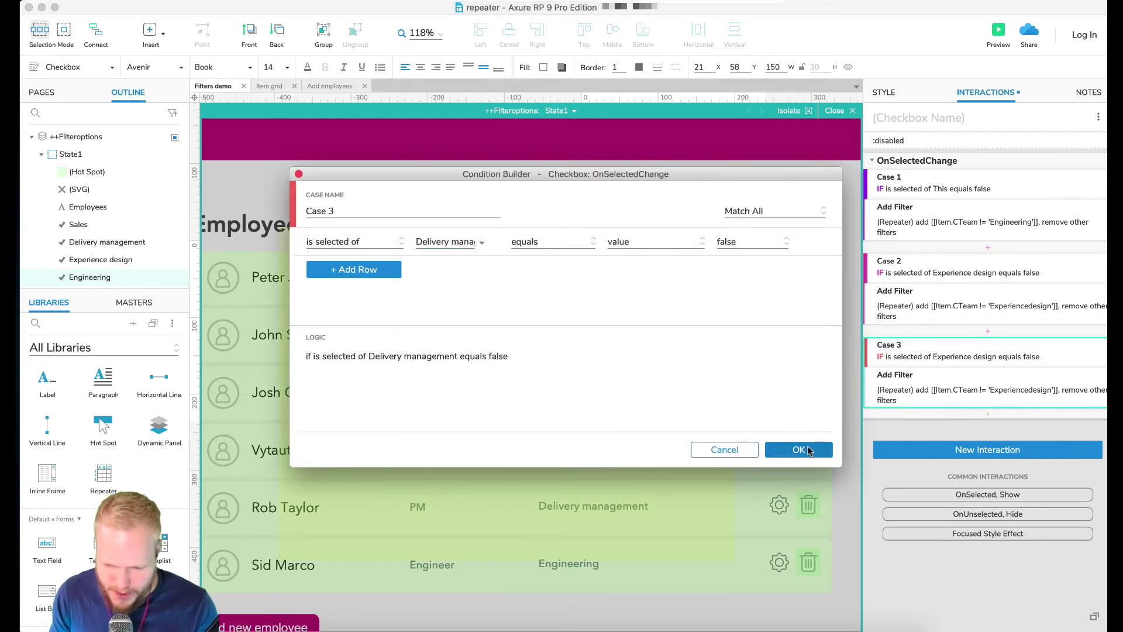
pyautogui.press('Return')
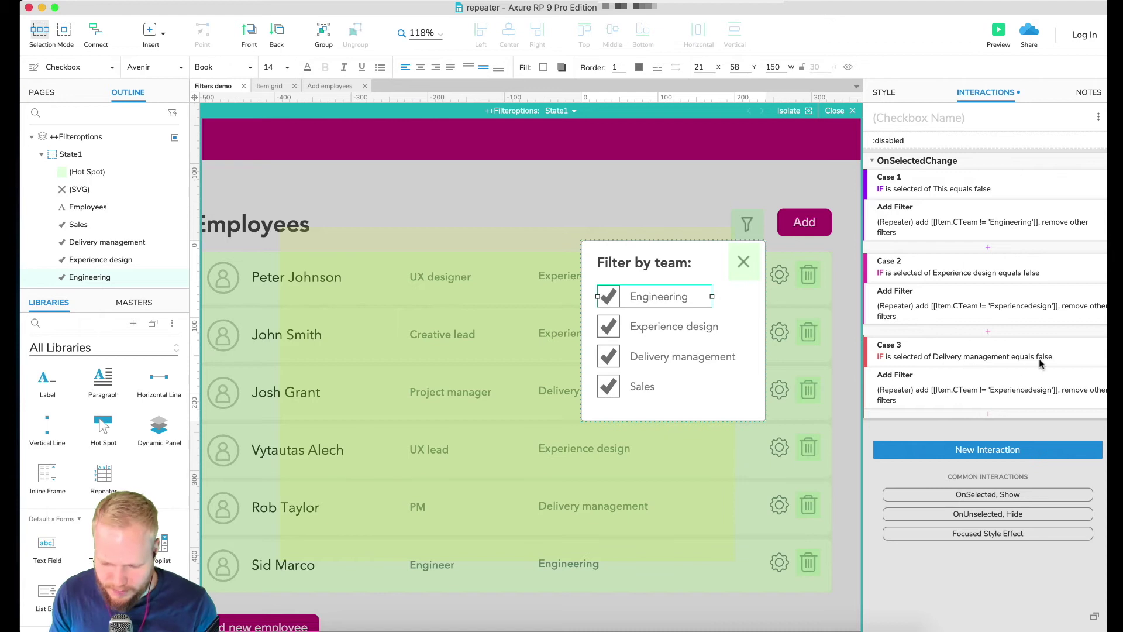
# - Set Case 3's filter rule to [[Item.CTeam != 'Delivery management']]
pyautogui.click(946, 396)
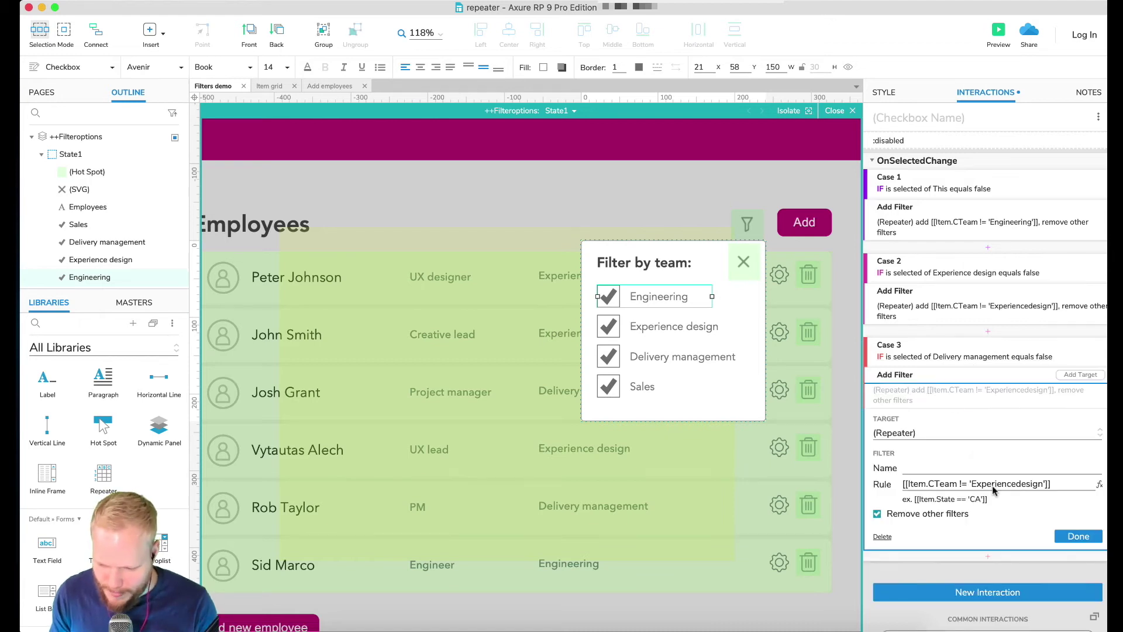
pyautogui.moveTo(1042, 483); pyautogui.dragTo(976, 485)
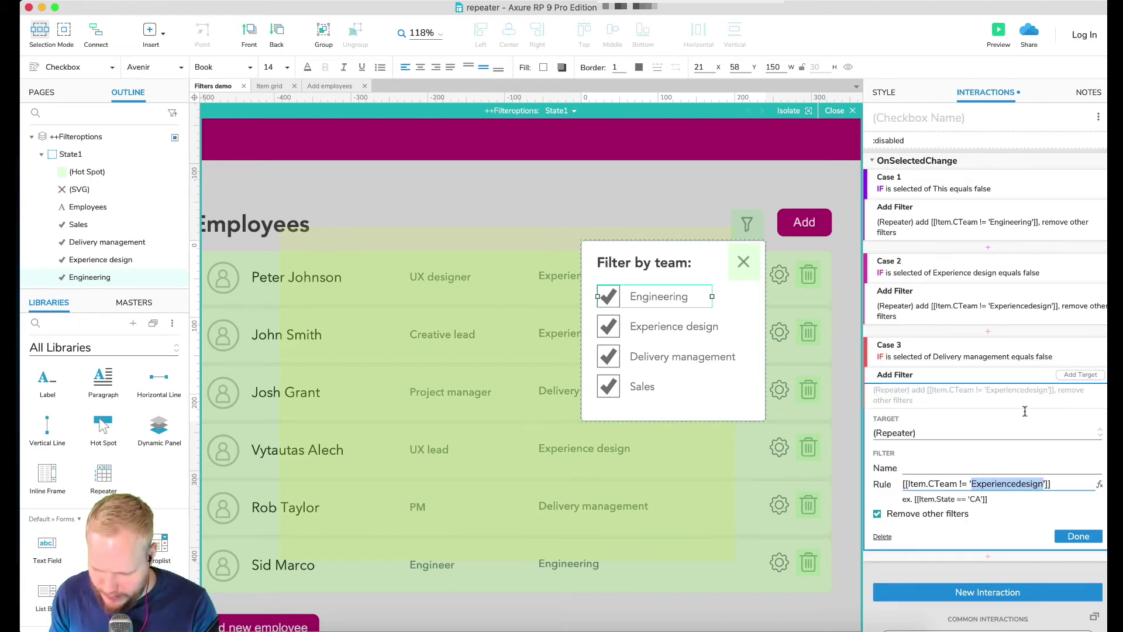
pyautogui.write('Devivery management')
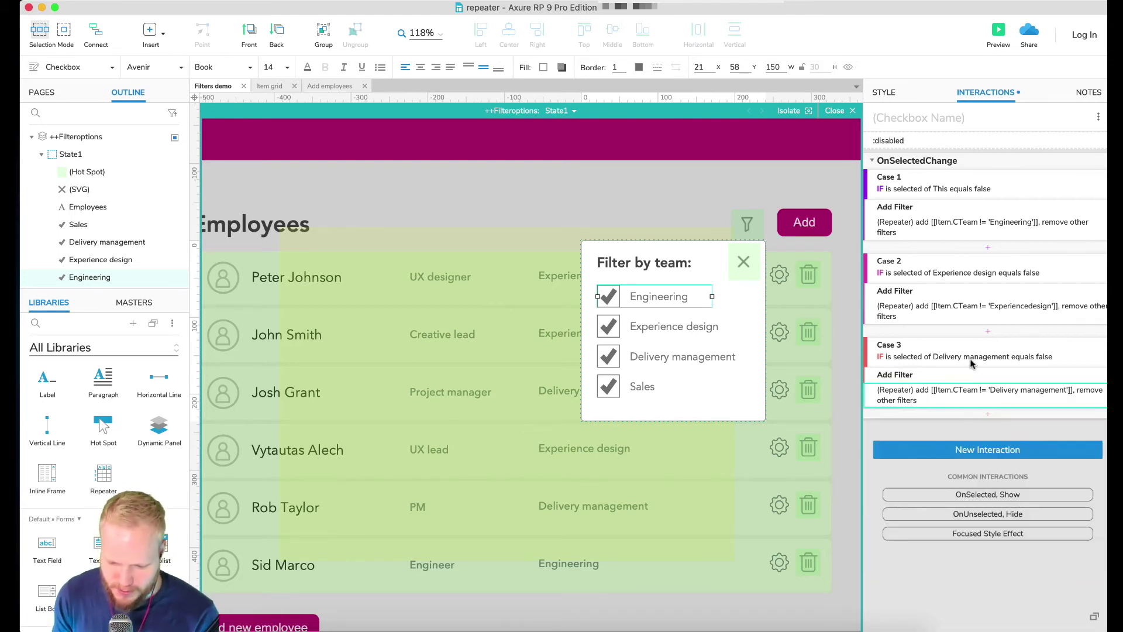
# - Duplicate Case 3 as Case 4 and set its condition to is selected of Sales equals false
pyautogui.hotkey('ctrl', 'c')
pyautogui.hotkey('ctrl', 'v')
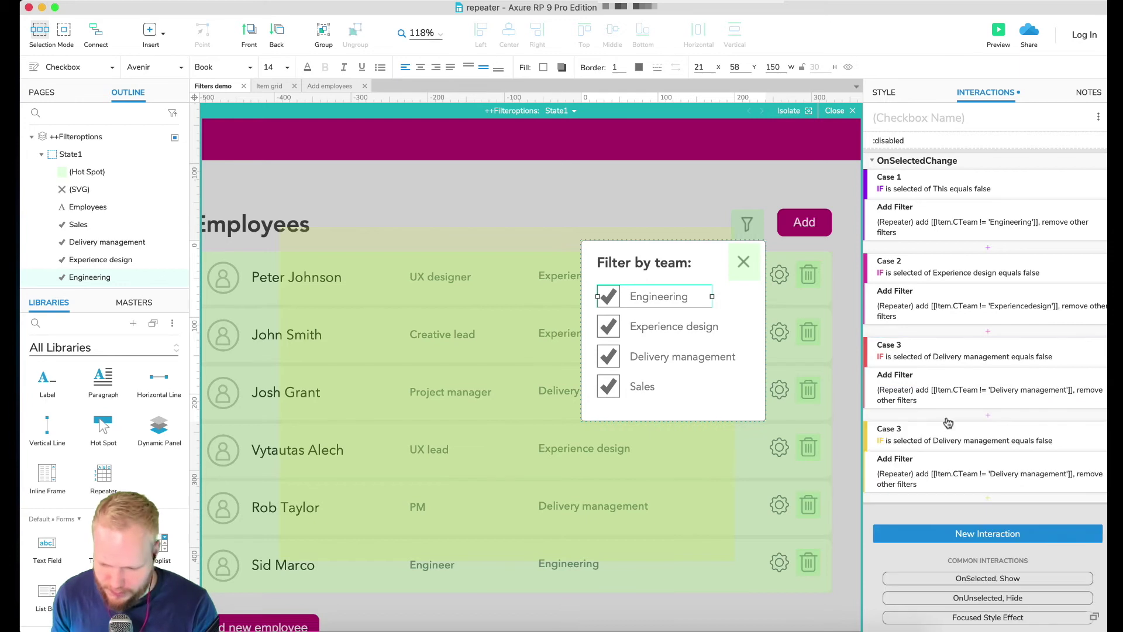
pyautogui.doubleClick(902, 432)
pyautogui.click(920, 426)
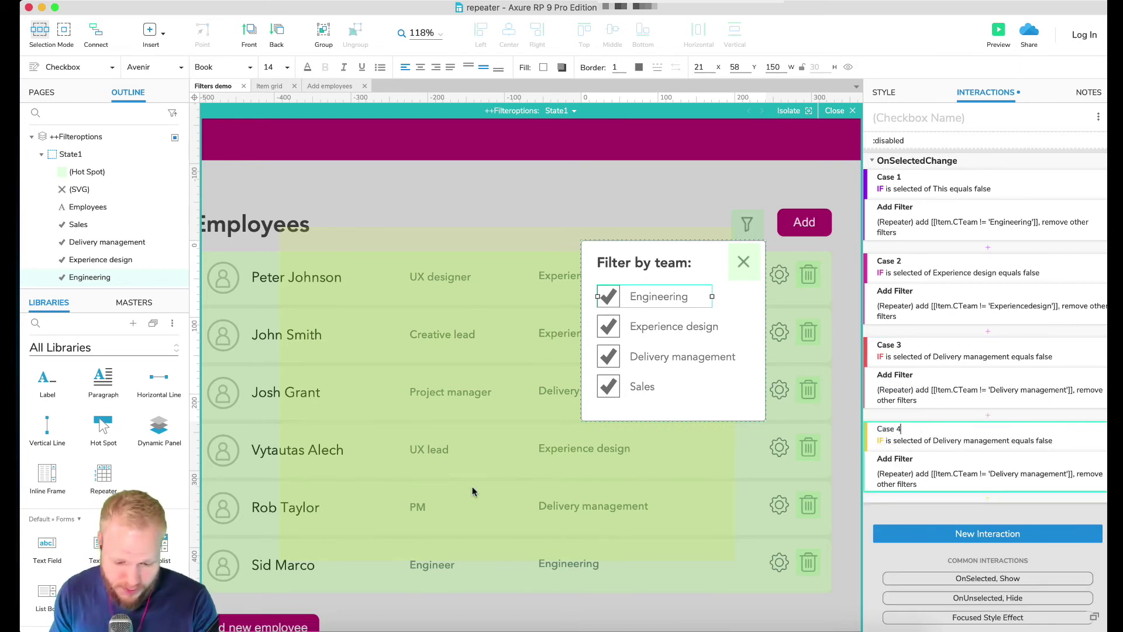
pyautogui.click(1029, 440)
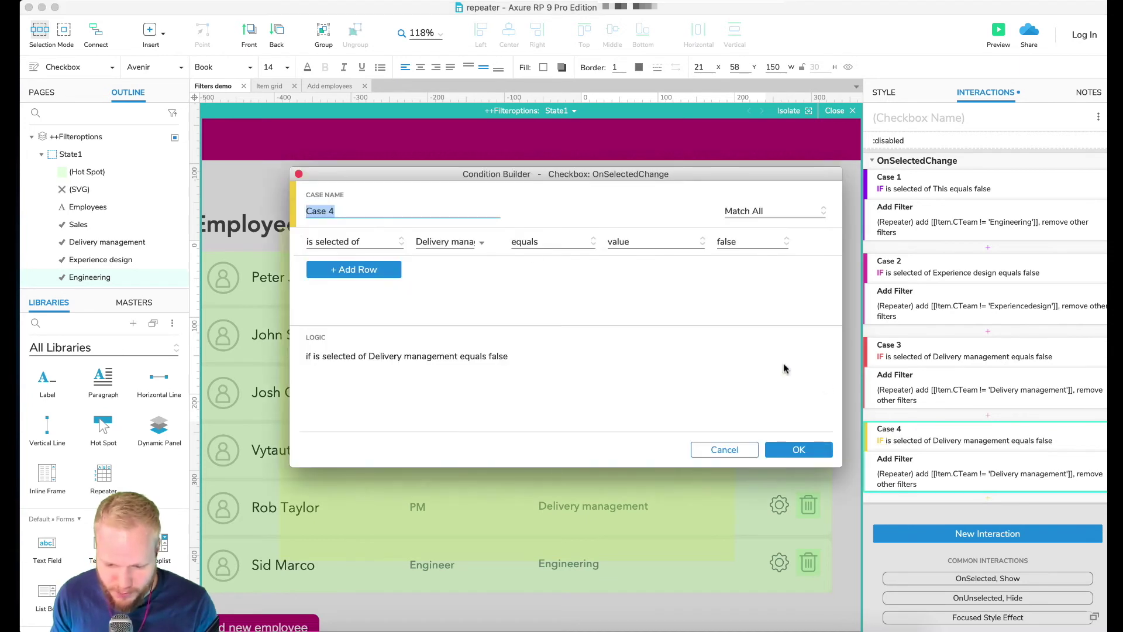
pyautogui.click(458, 245)
pyautogui.scroll(1, 468, 316)
pyautogui.click(457, 277)
pyautogui.press('Return')
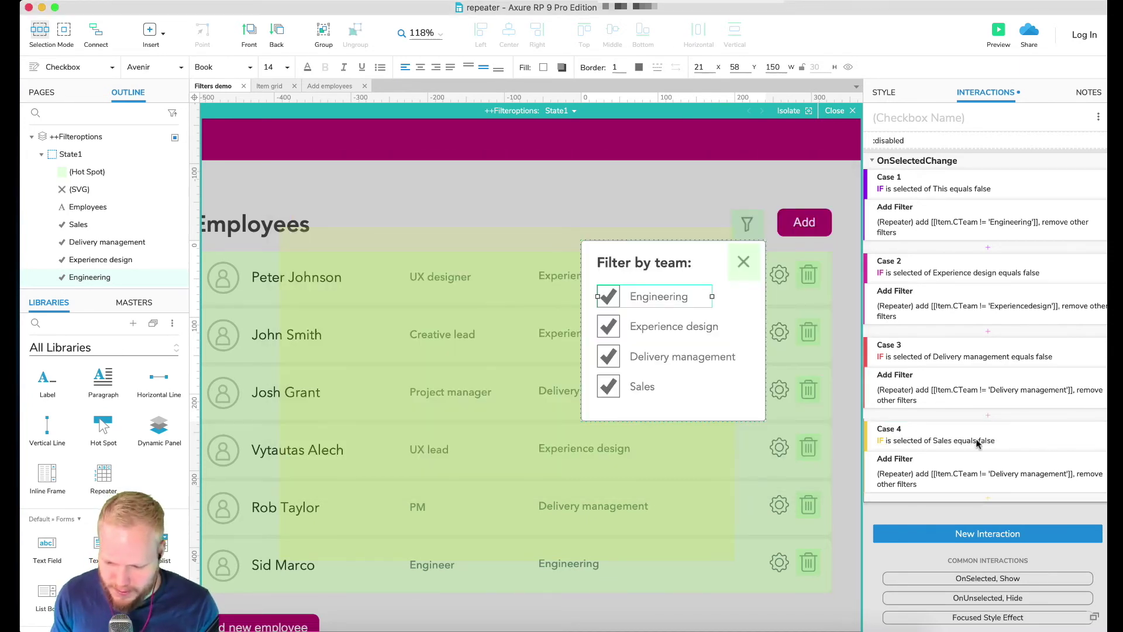
# - Set Case 4's filter rule to [[Item.CTeam != 'Sales']]
pyautogui.click(953, 479)
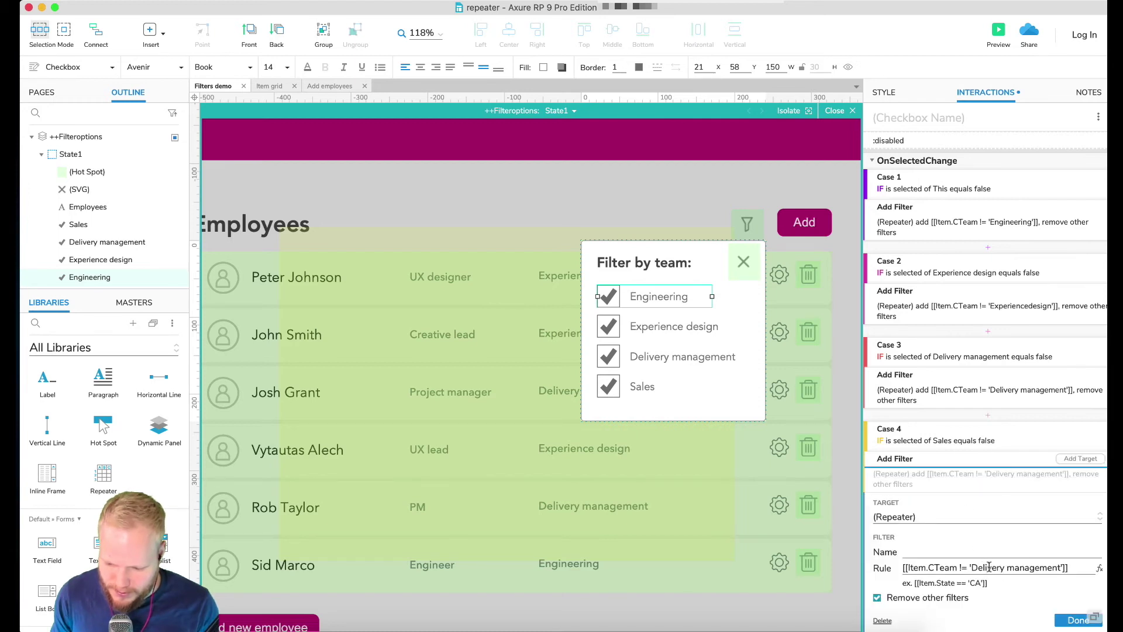
pyautogui.moveTo(1062, 568); pyautogui.dragTo(973, 567)
pyautogui.write('Sales')
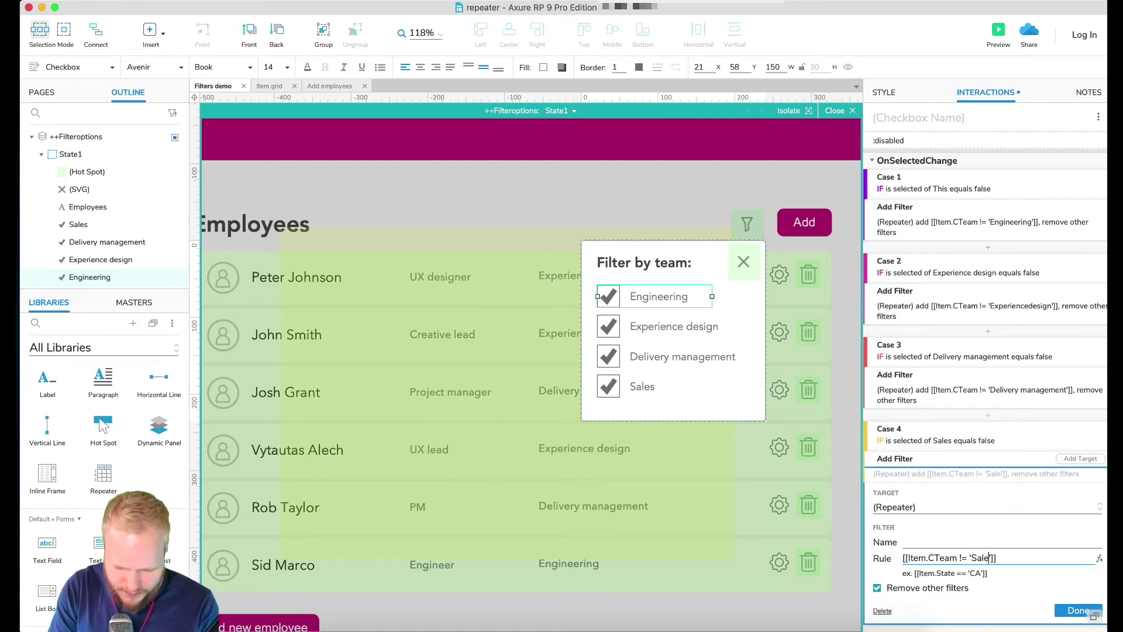
pyautogui.click(1071, 618)
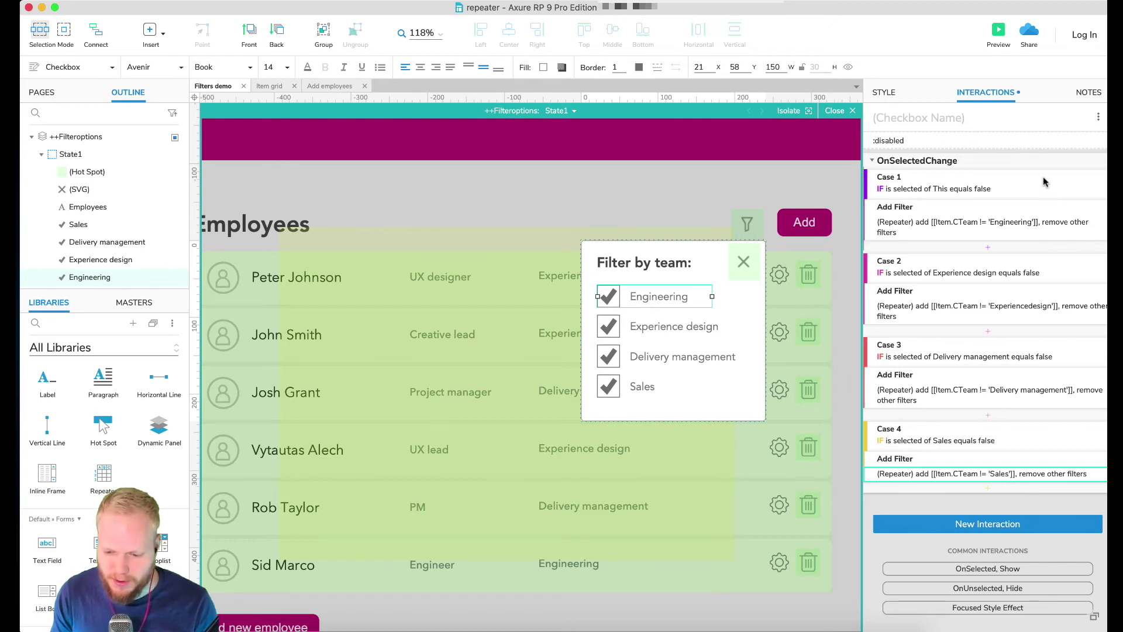
# - Copy the Engineering checkbox's whole OnSelectedChange interaction to the Experience design, Delivery management and Sales checkboxes
pyautogui.click(1021, 167)
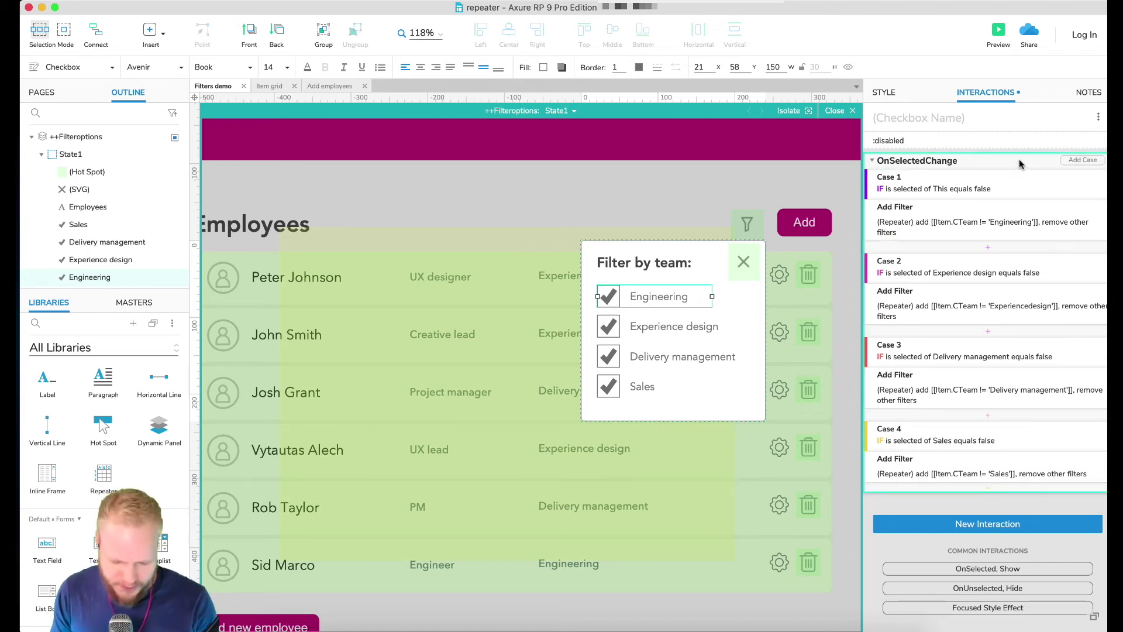
pyautogui.click(669, 325)
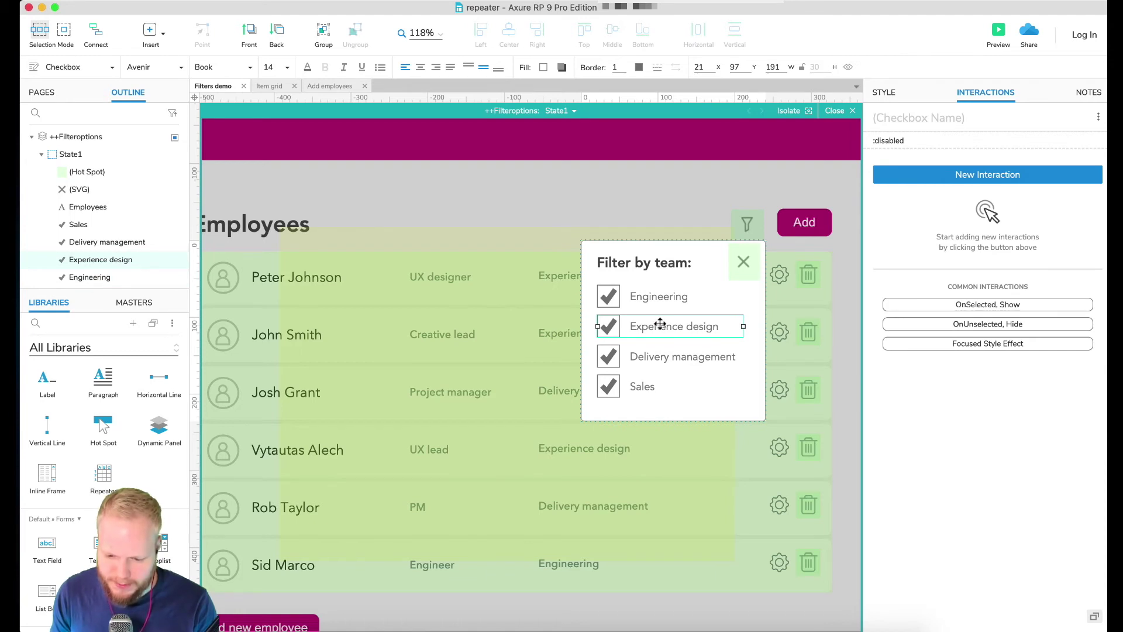
pyautogui.click(654, 356)
pyautogui.click(643, 387)
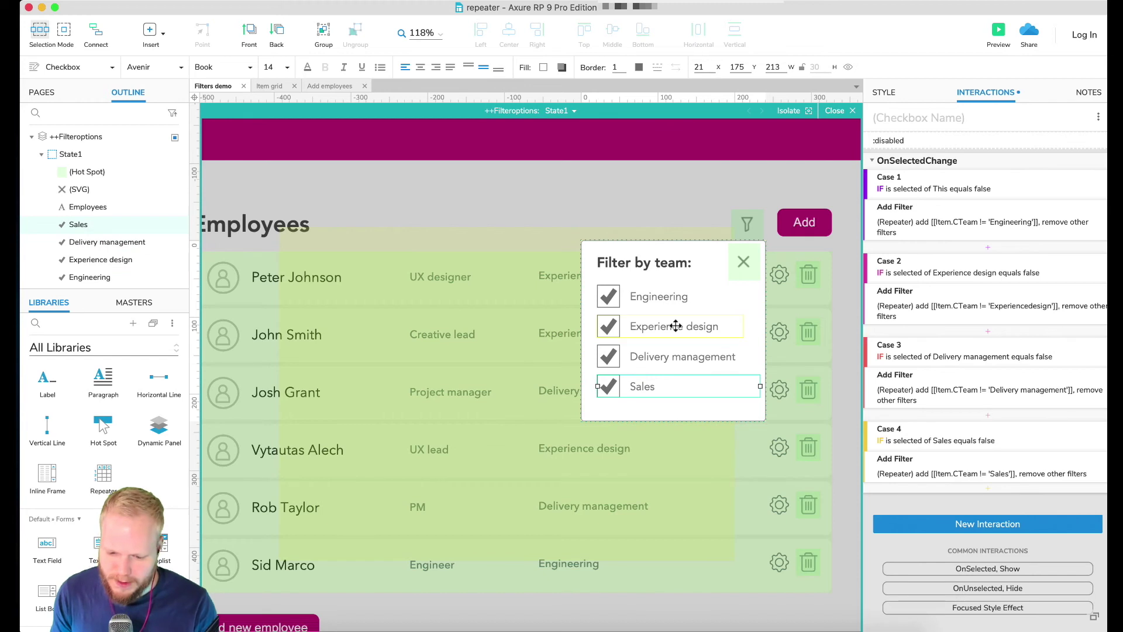
# - For the Experience design checkbox, change Case 1's condition to check Engineering instead of This
pyautogui.click(670, 325)
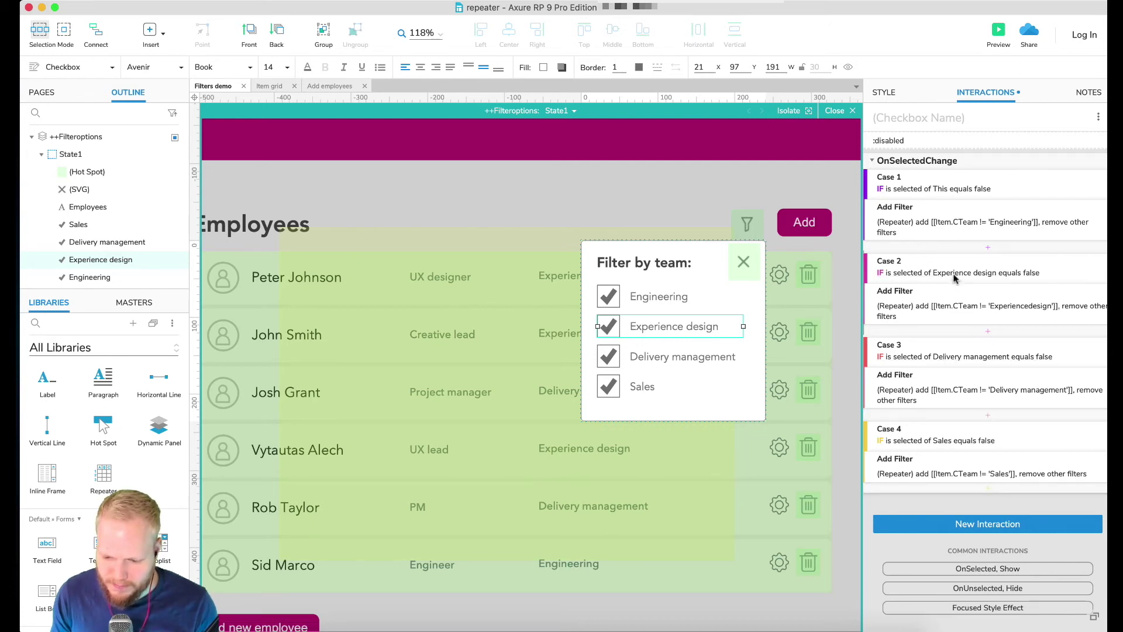
pyautogui.click(941, 189)
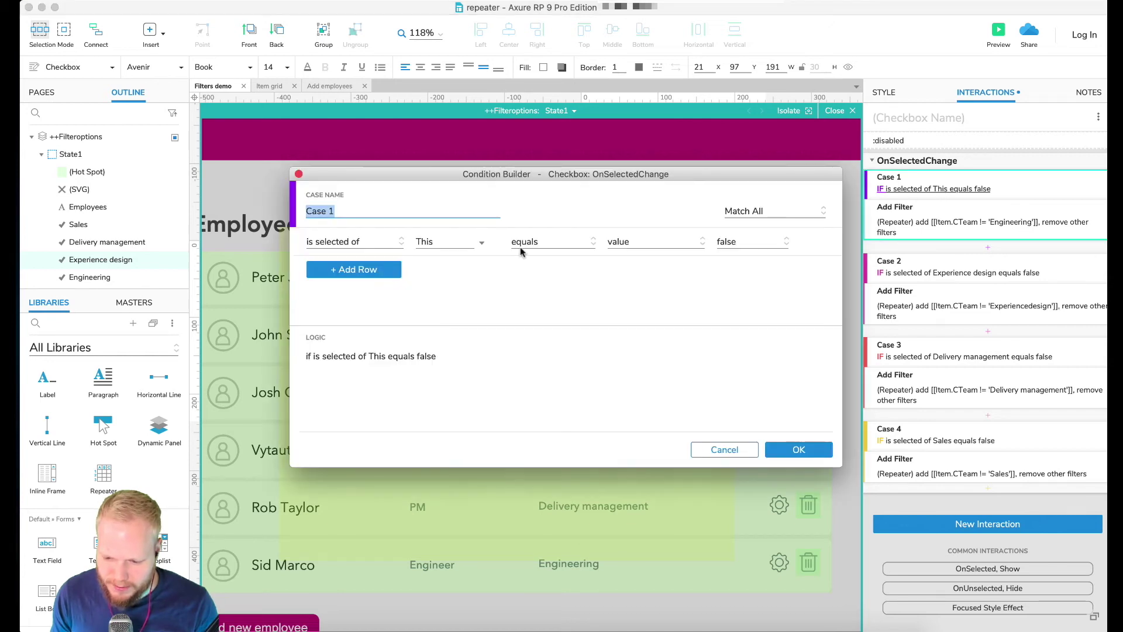
pyautogui.click(442, 241)
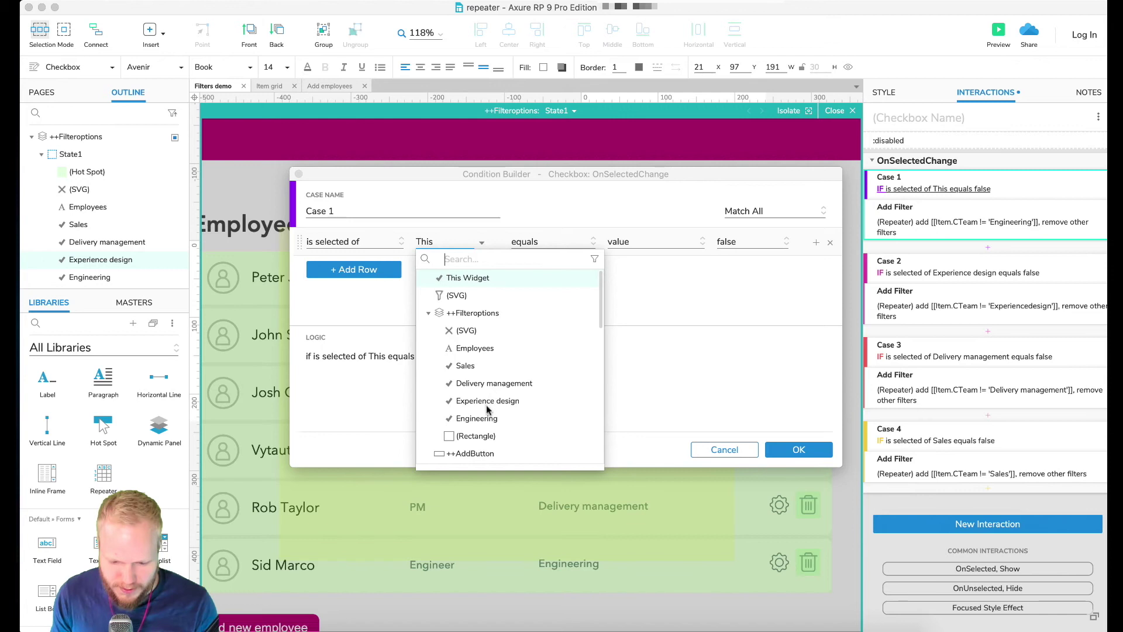
pyautogui.click(523, 421)
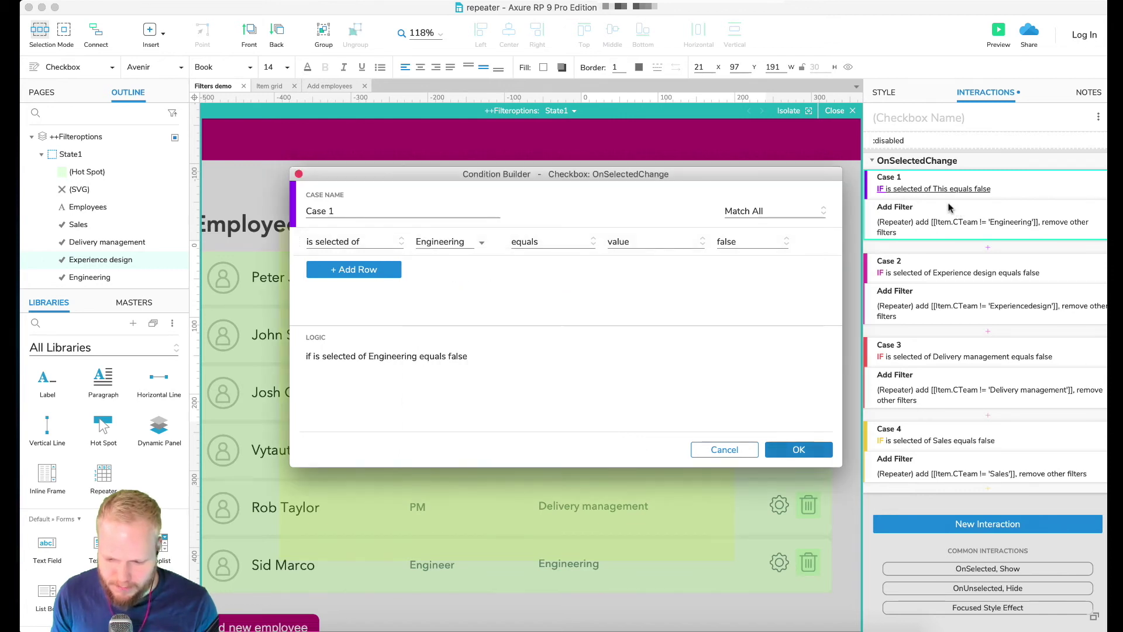
pyautogui.click(797, 449)
# - For the Delivery management checkbox, change Case 1's condition to check Engineering instead of This
pyautogui.click(678, 358)
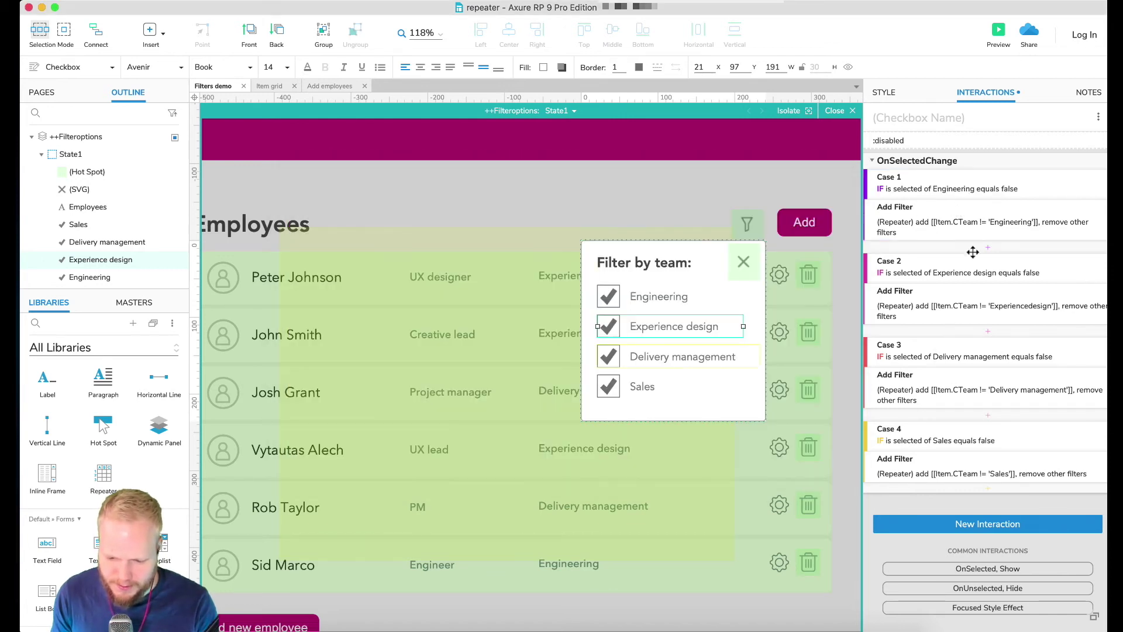
pyautogui.click(954, 193)
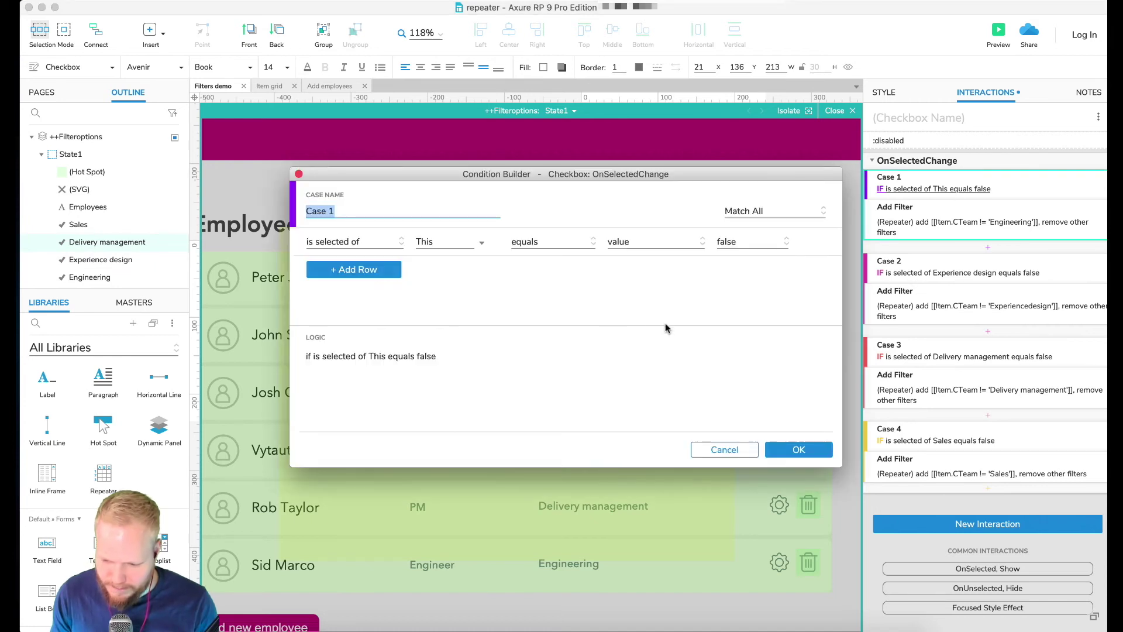
pyautogui.click(464, 243)
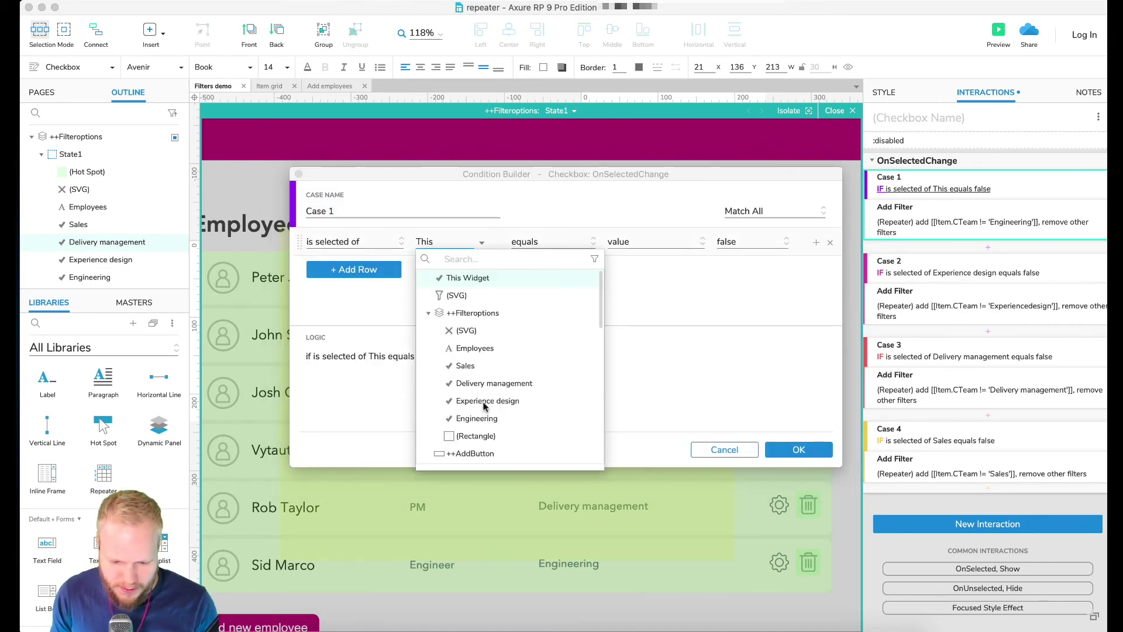
pyautogui.click(476, 419)
pyautogui.click(799, 449)
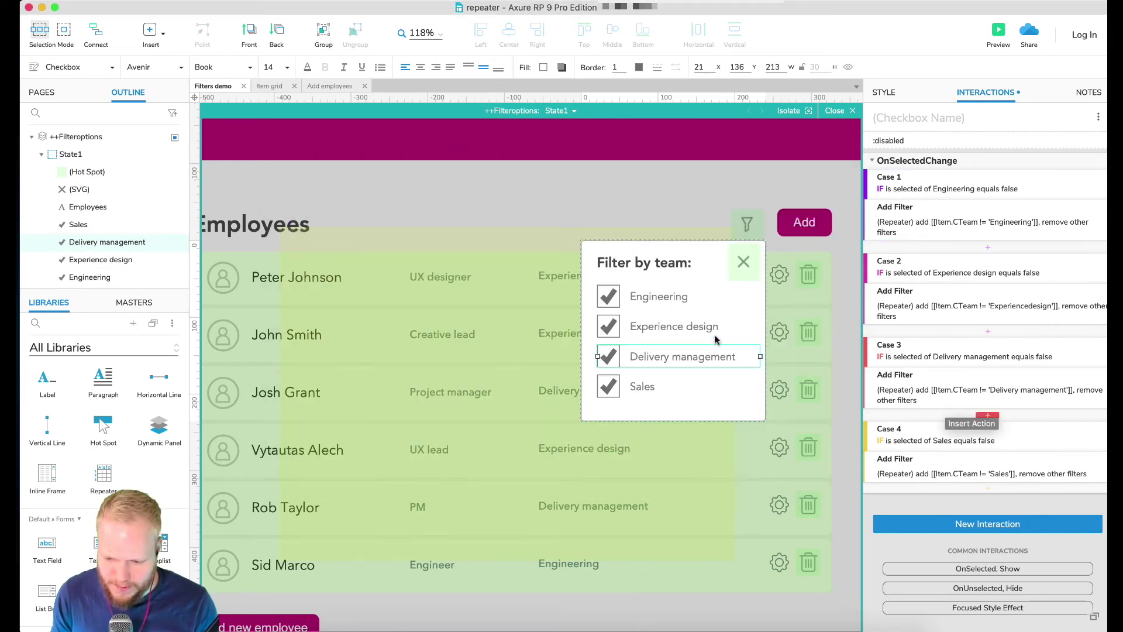
# - For the Sales checkbox, change Case 1's condition to check Engineering instead of This
pyautogui.click(648, 380)
pyautogui.click(900, 192)
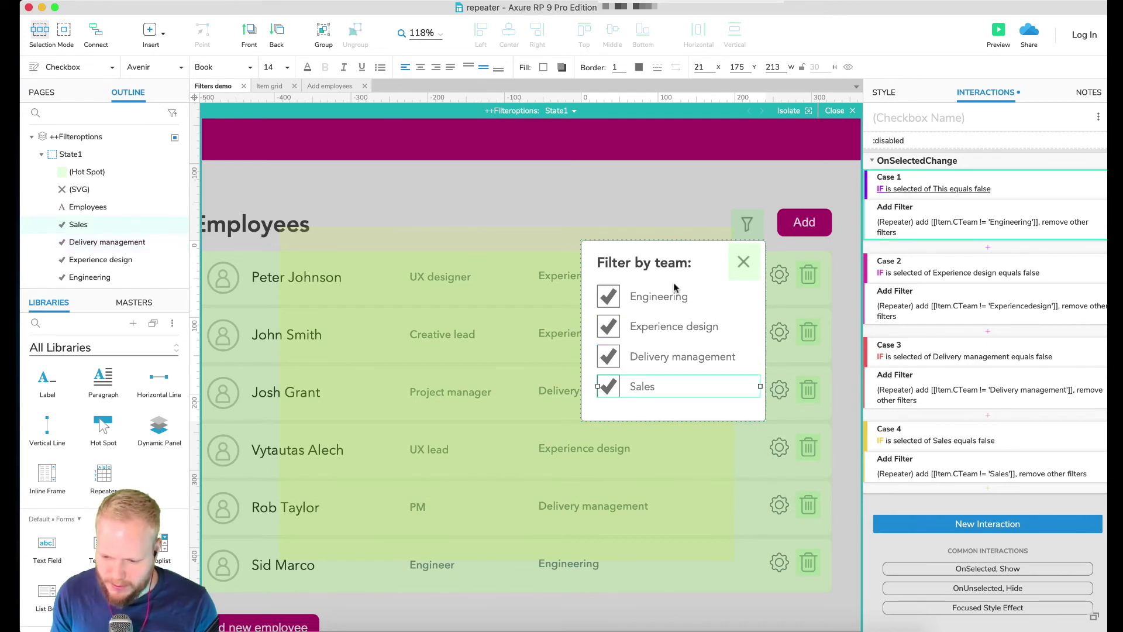
pyautogui.click(448, 242)
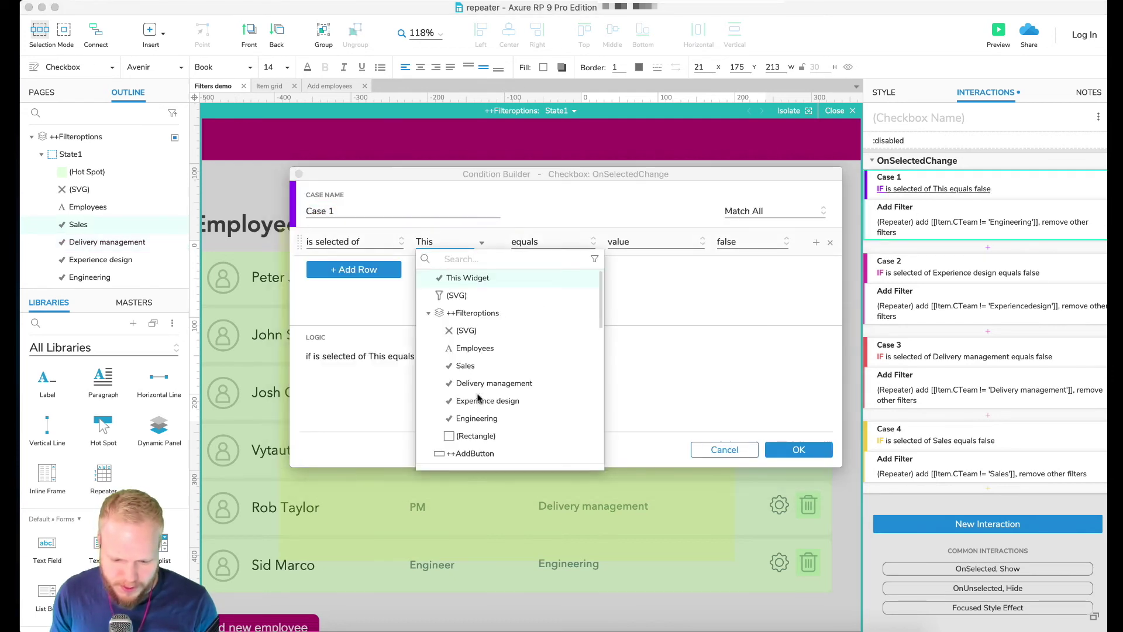
pyautogui.click(476, 418)
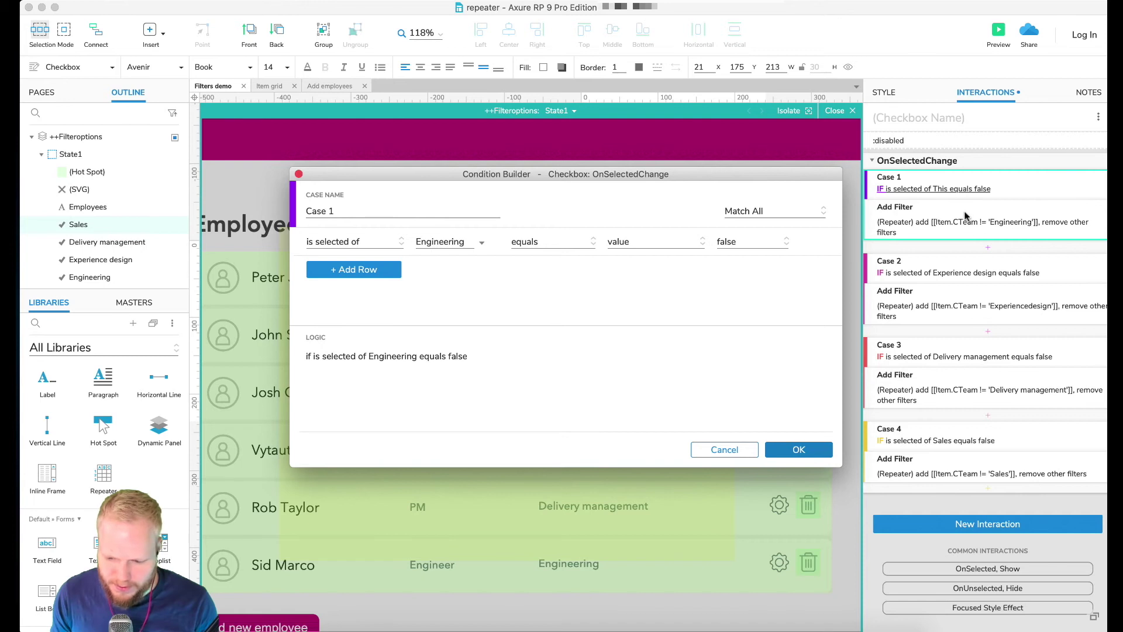
pyautogui.click(799, 449)
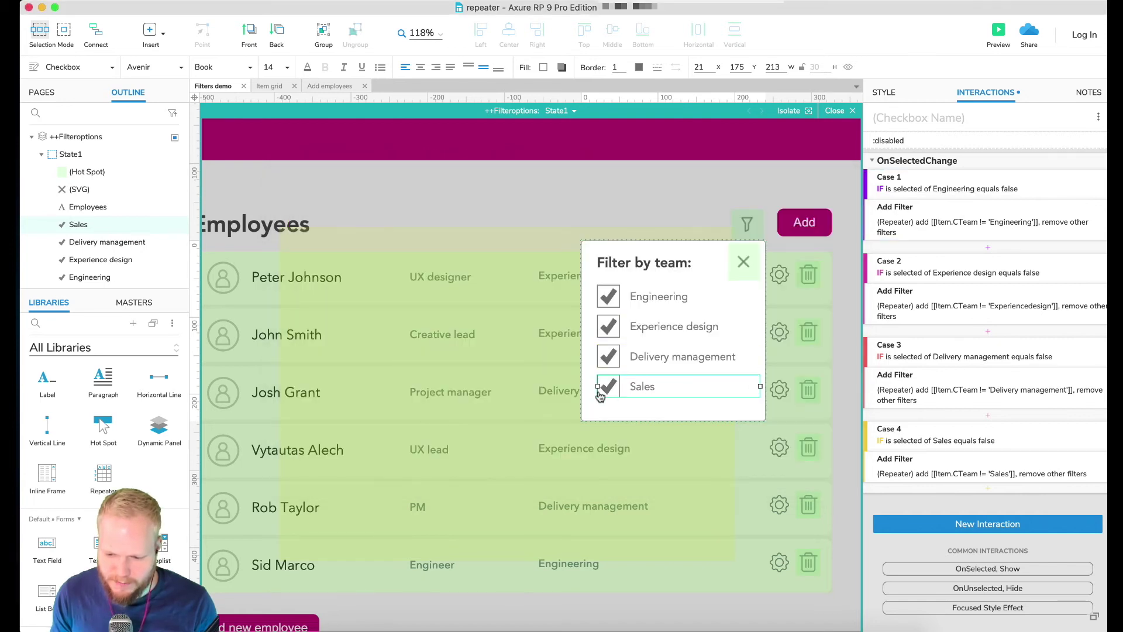
# - Turn off Remove other filters in the Add Filter actions of Cases 1, 2 and 3 on the Engineering checkbox
pyautogui.click(960, 188)
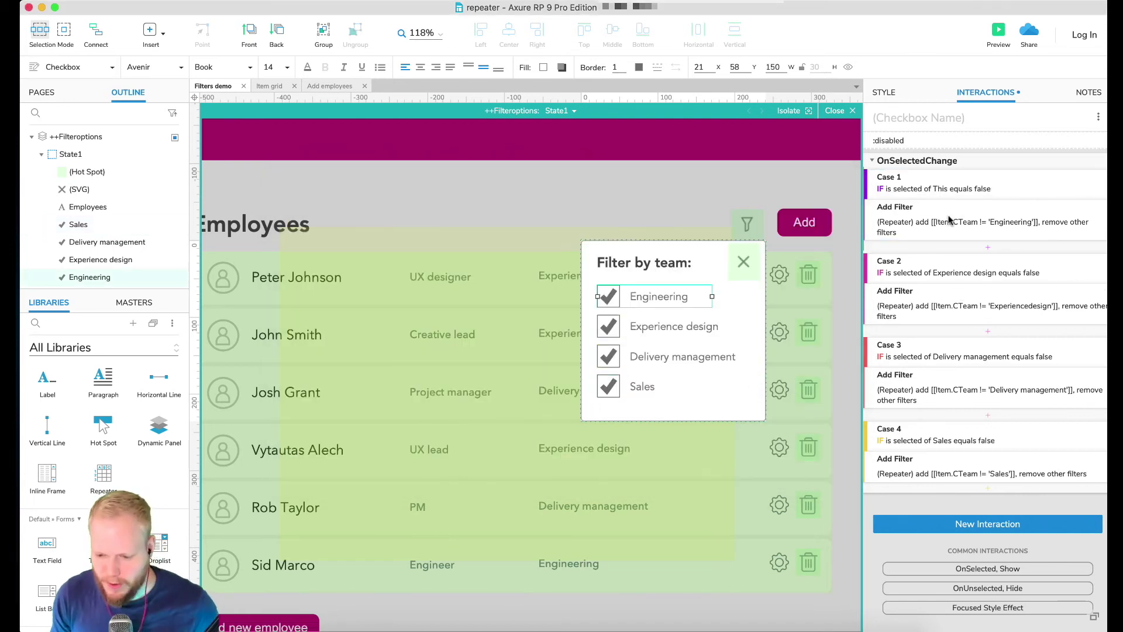
pyautogui.click(930, 222)
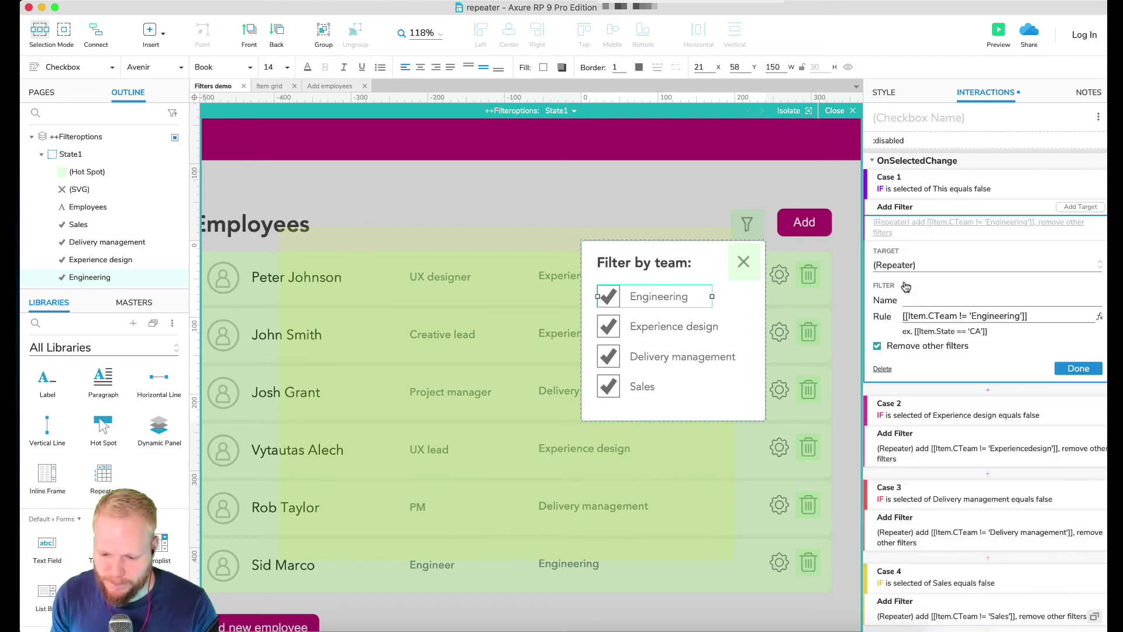
pyautogui.click(1078, 368)
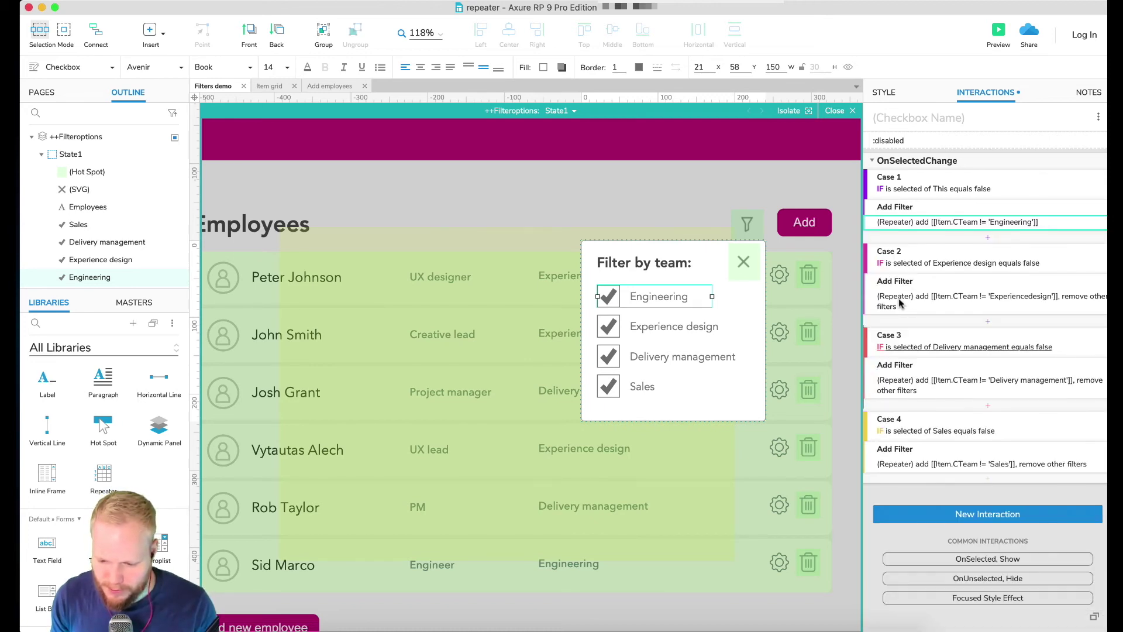
pyautogui.click(913, 300)
pyautogui.click(897, 424)
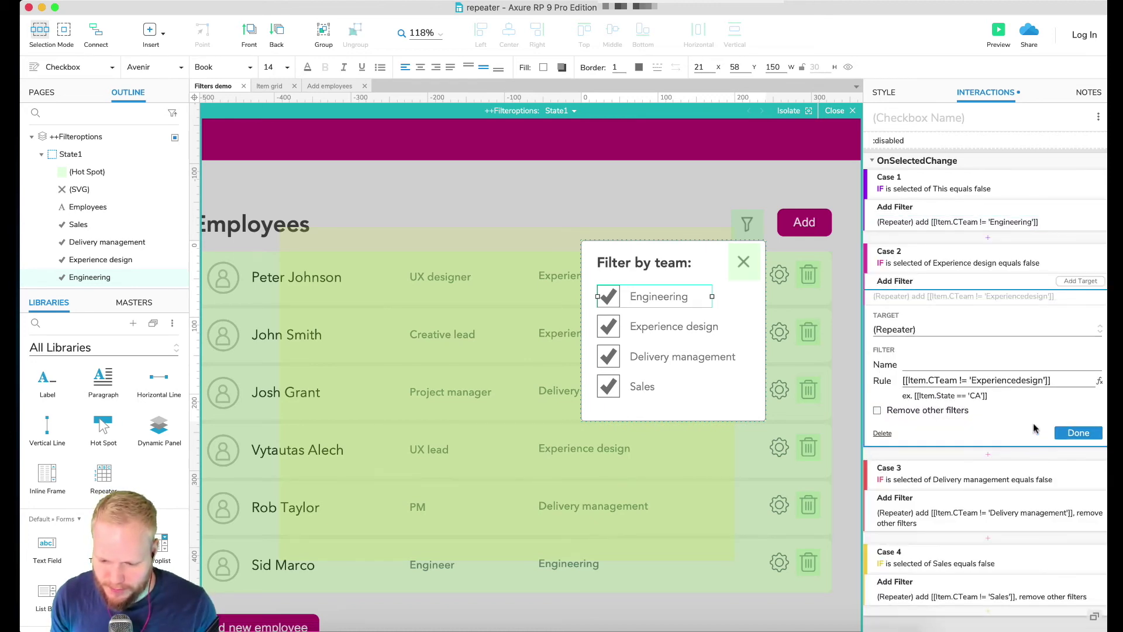
pyautogui.click(1078, 431)
pyautogui.click(908, 370)
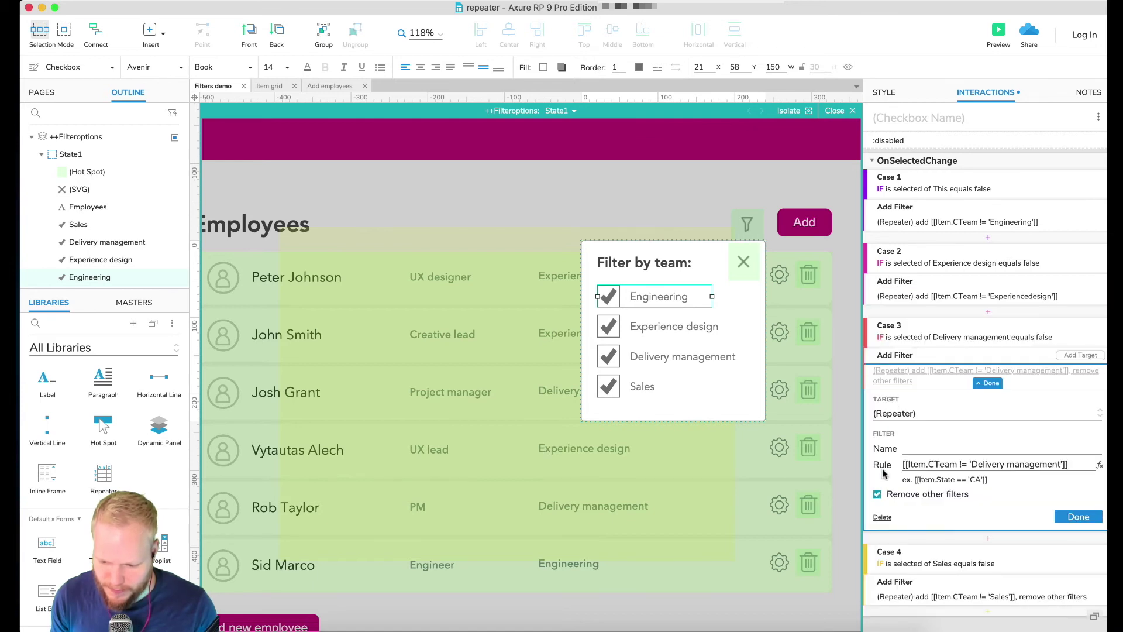
pyautogui.click(881, 498)
pyautogui.click(1078, 505)
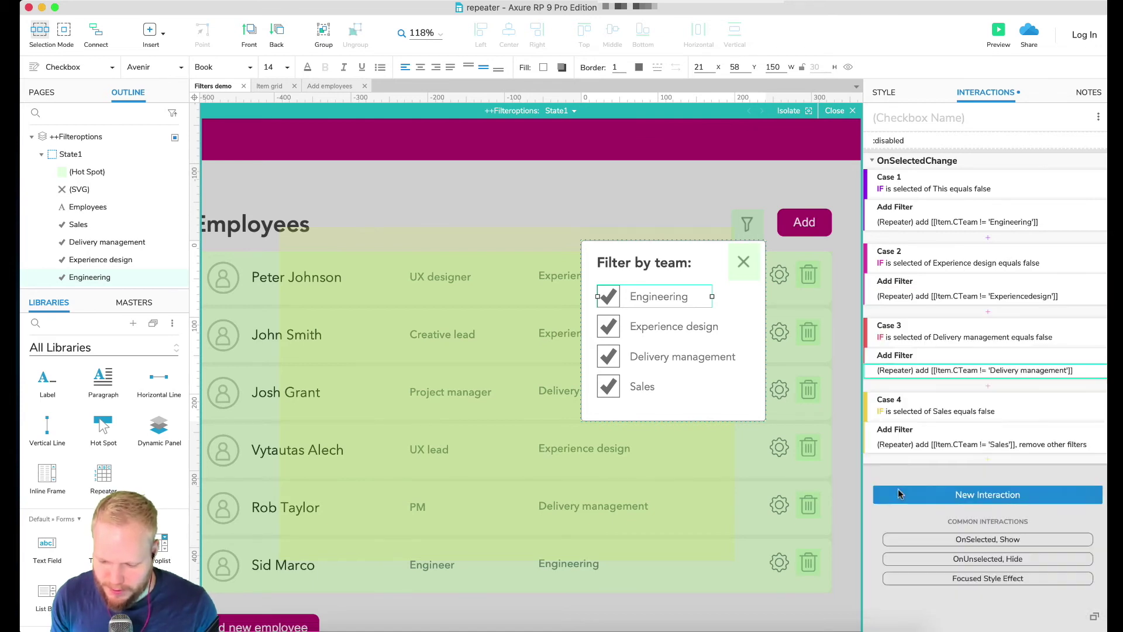
# - Turn off Remove other filters in Case 4's Add Filter action on the Engineering checkbox
pyautogui.click(906, 445)
pyautogui.click(877, 558)
pyautogui.click(1078, 581)
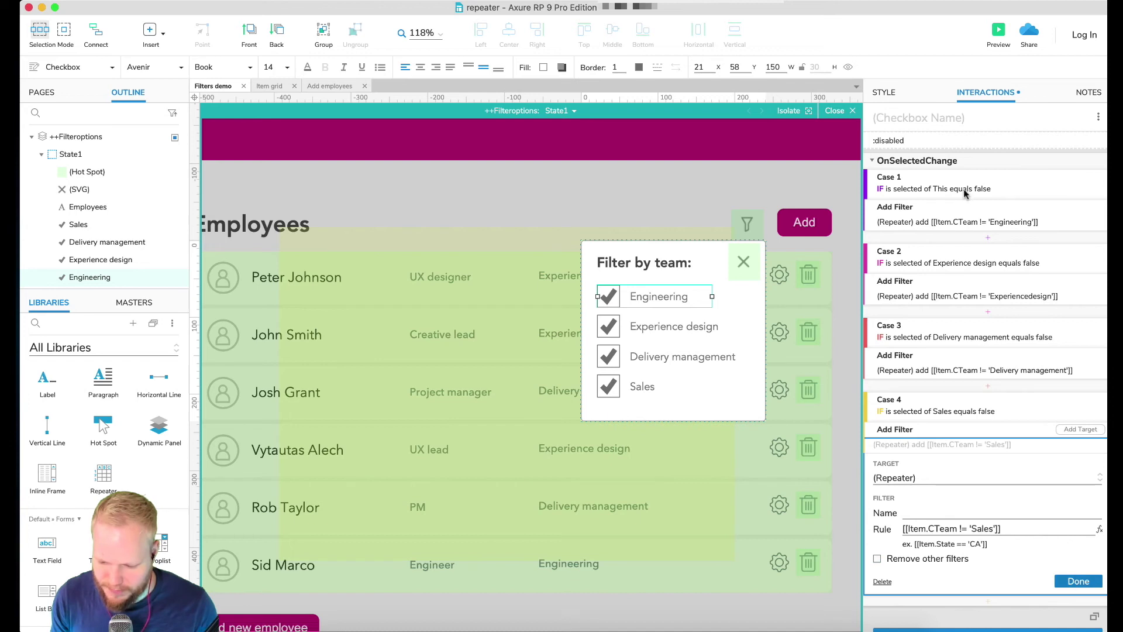
# - Turn off Remove other filters in the Add Filter actions of Cases 1 to 4 on the Experience design checkbox
pyautogui.click(674, 325)
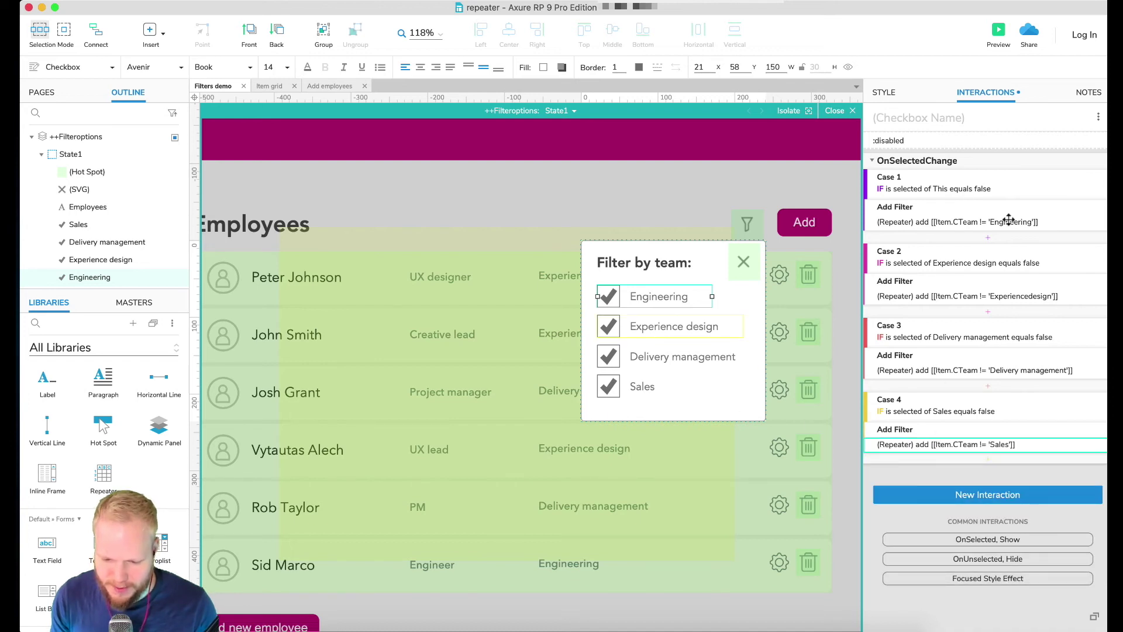
pyautogui.click(925, 222)
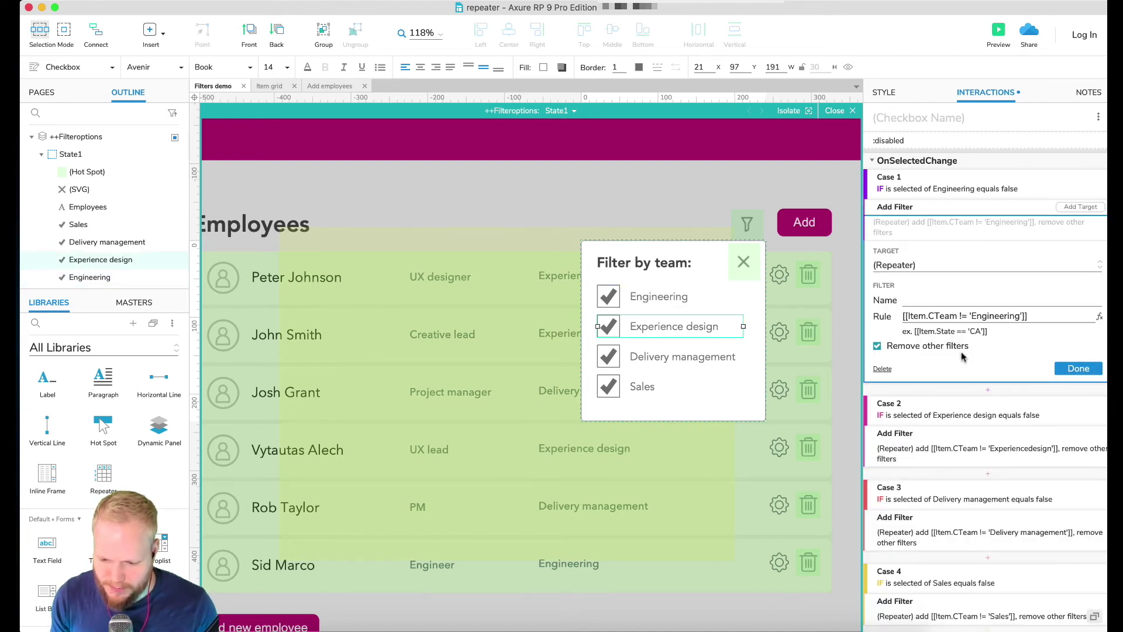
pyautogui.click(878, 346)
pyautogui.click(1078, 358)
pyautogui.click(960, 296)
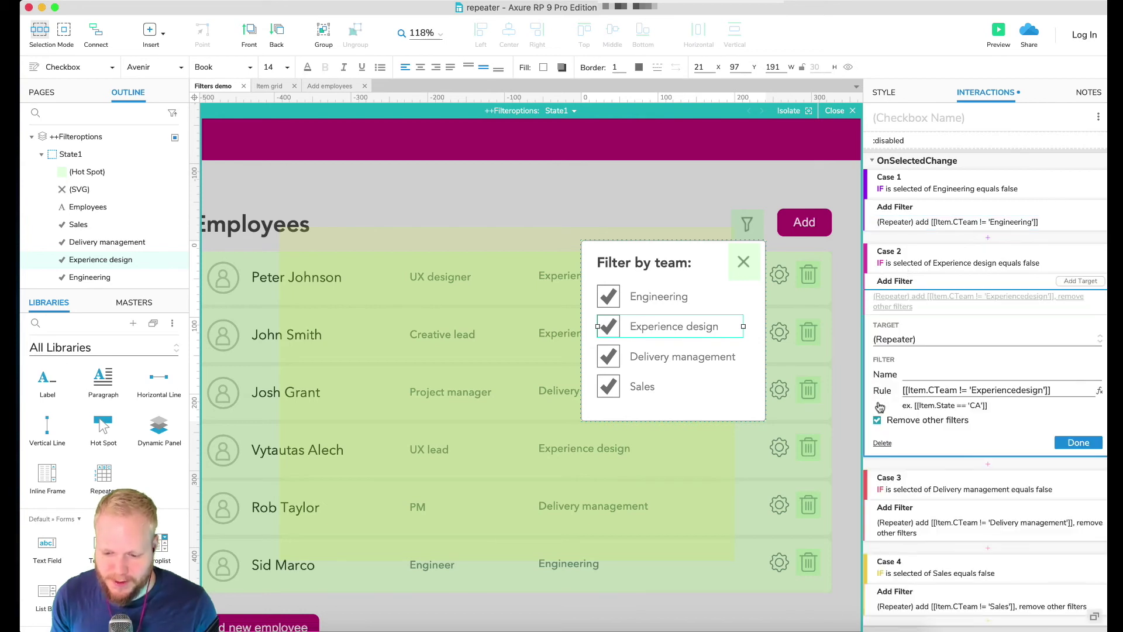
pyautogui.click(877, 421)
pyautogui.click(1078, 433)
pyautogui.click(877, 378)
pyautogui.click(877, 494)
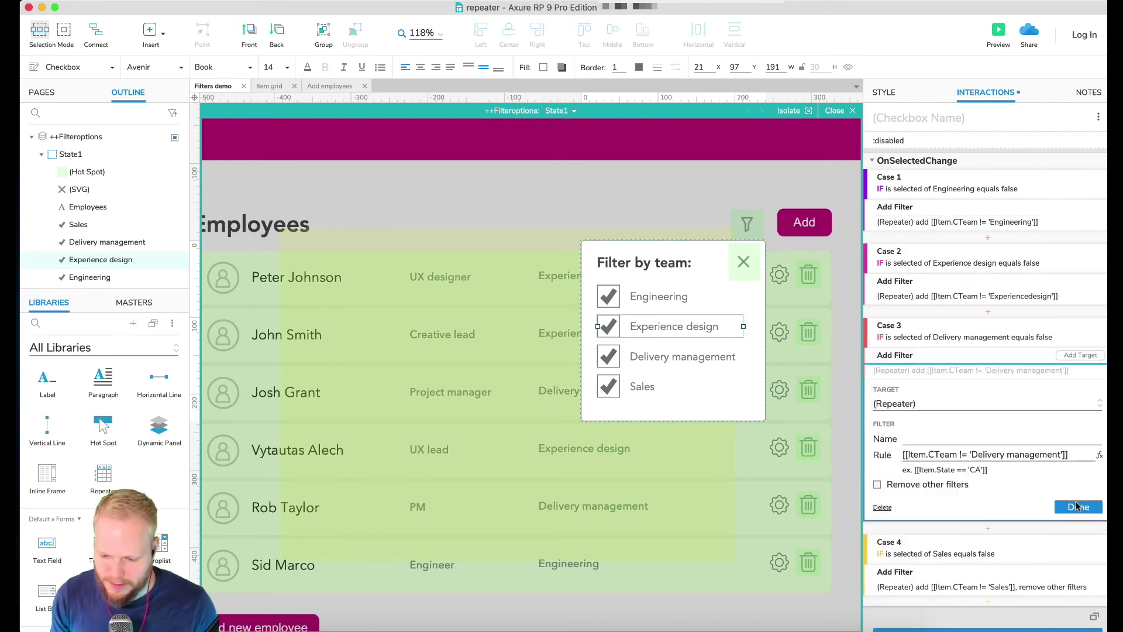
pyautogui.click(1078, 508)
pyautogui.click(959, 445)
pyautogui.click(877, 559)
pyautogui.click(1078, 581)
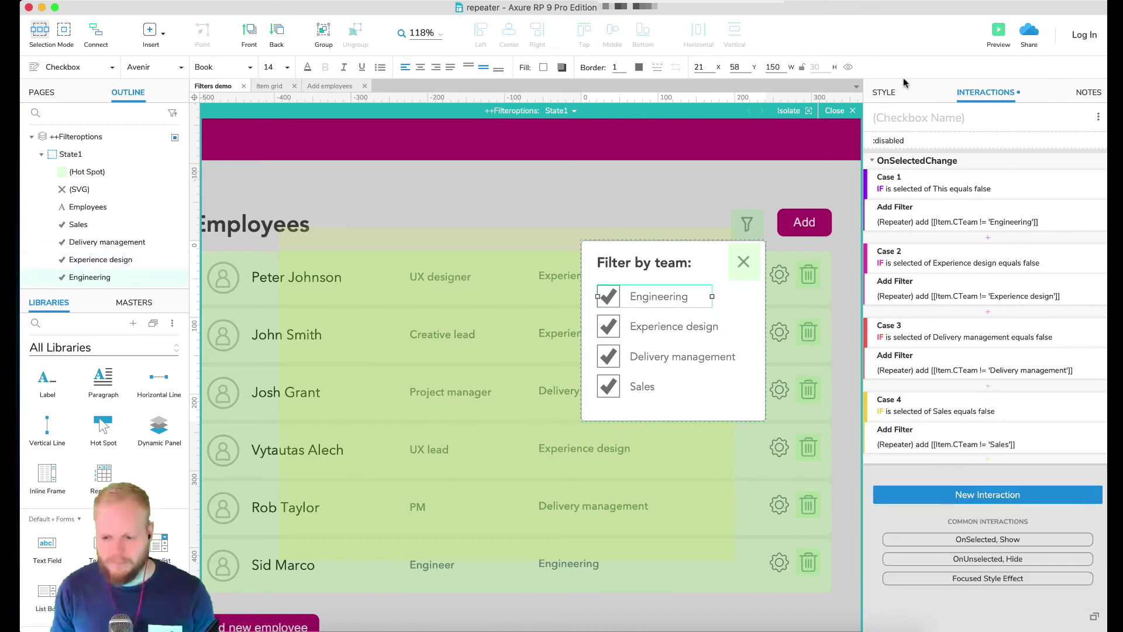
# - Preview the prototype in the browser and test the team filter by unchecking Engineering, Experience design, Delivery management and Sales
pyautogui.press('super+period')
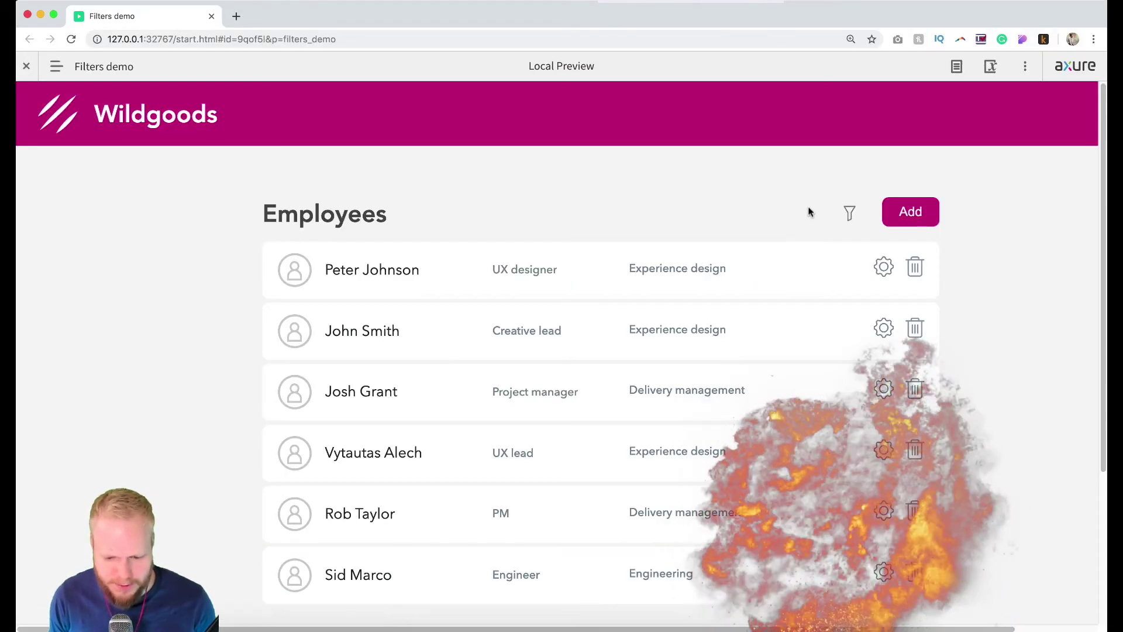
pyautogui.click(849, 213)
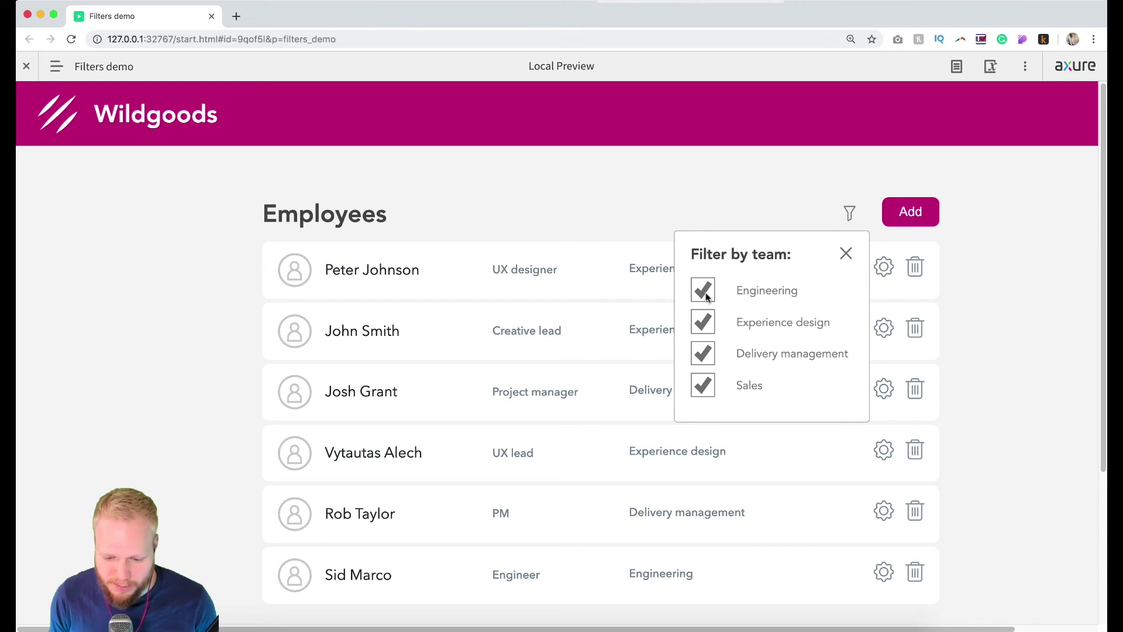
pyautogui.click(705, 291)
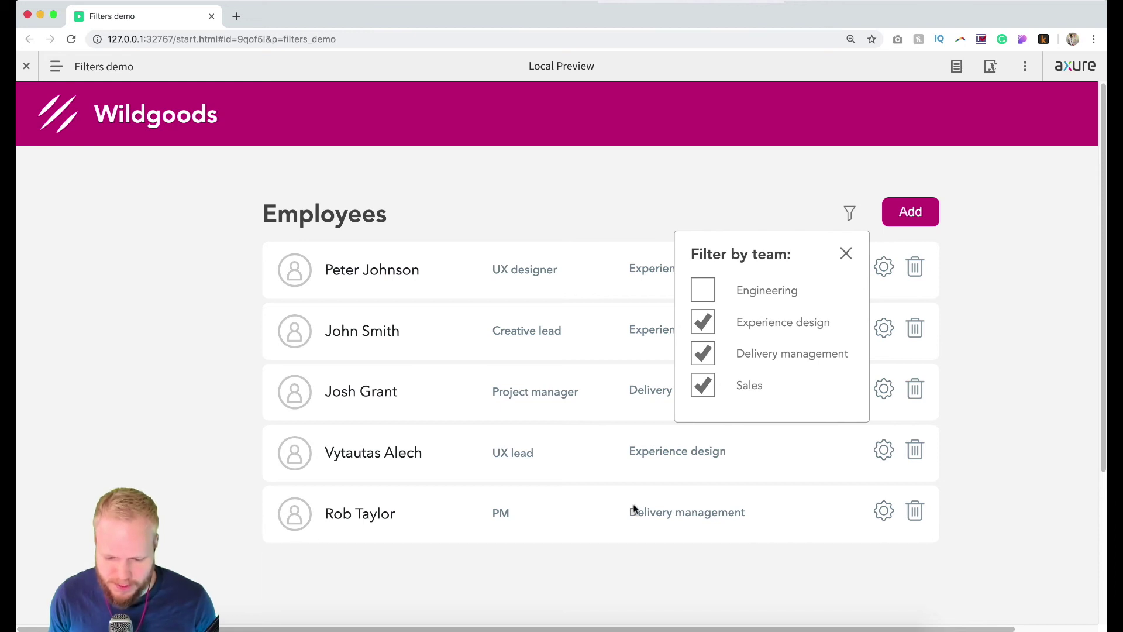
pyautogui.click(704, 324)
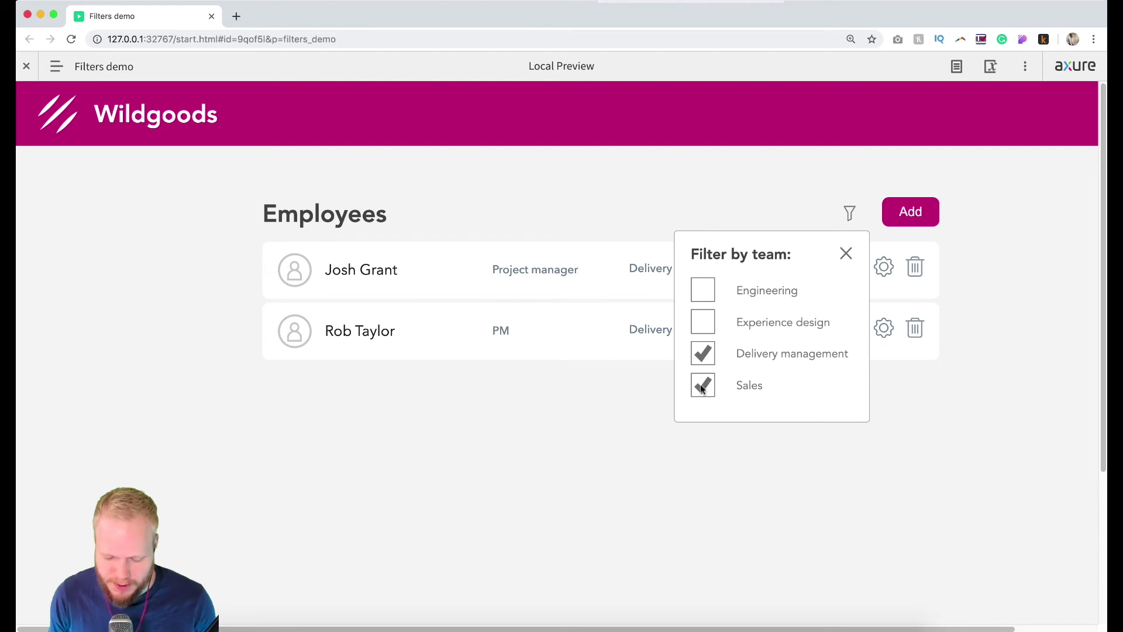
pyautogui.click(704, 355)
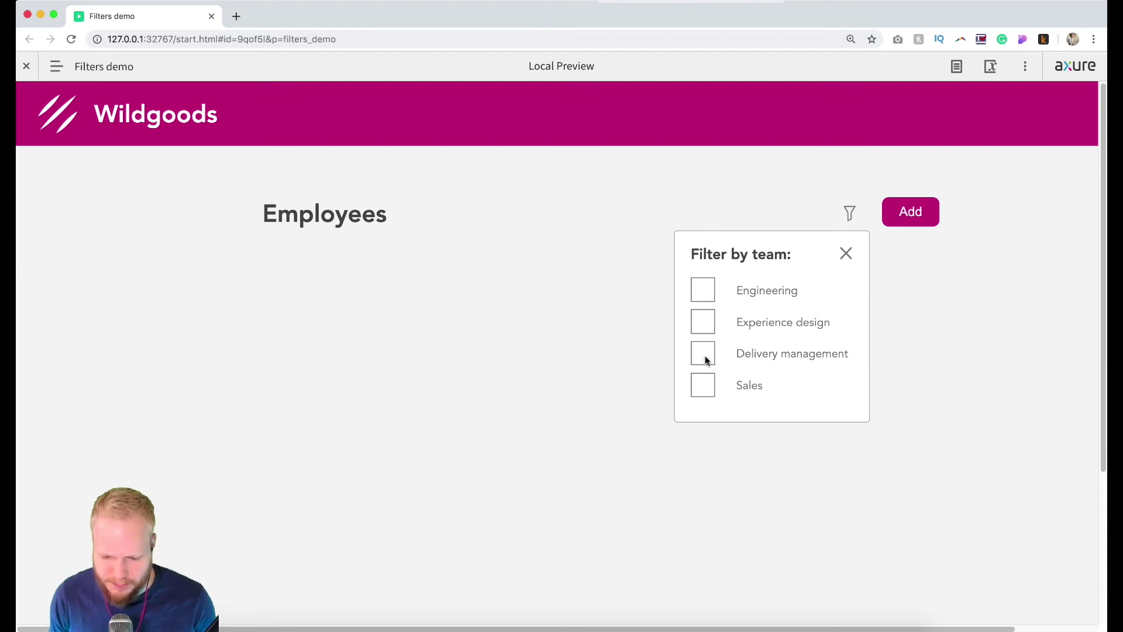
# - Test rechecking and toggling the four teams in the filter panel, and close the panel and the preview
pyautogui.click(711, 292)
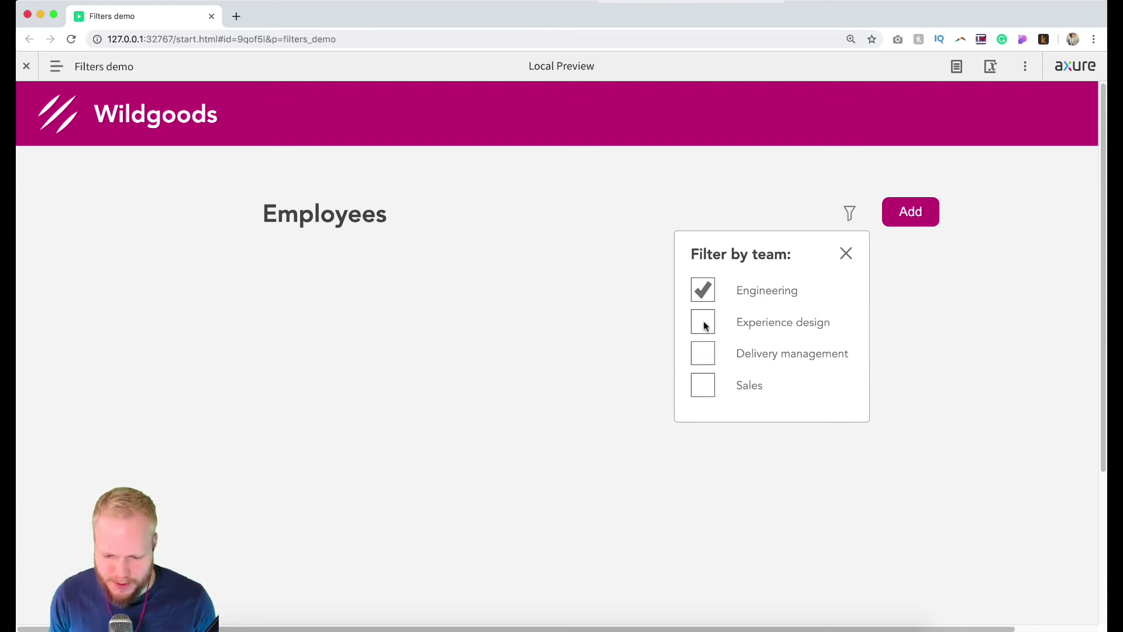
pyautogui.click(707, 384)
pyautogui.click(703, 354)
pyautogui.click(704, 322)
pyautogui.click(703, 291)
pyautogui.click(704, 323)
pyautogui.click(703, 353)
pyautogui.click(703, 353)
pyautogui.click(703, 291)
pyautogui.click(706, 326)
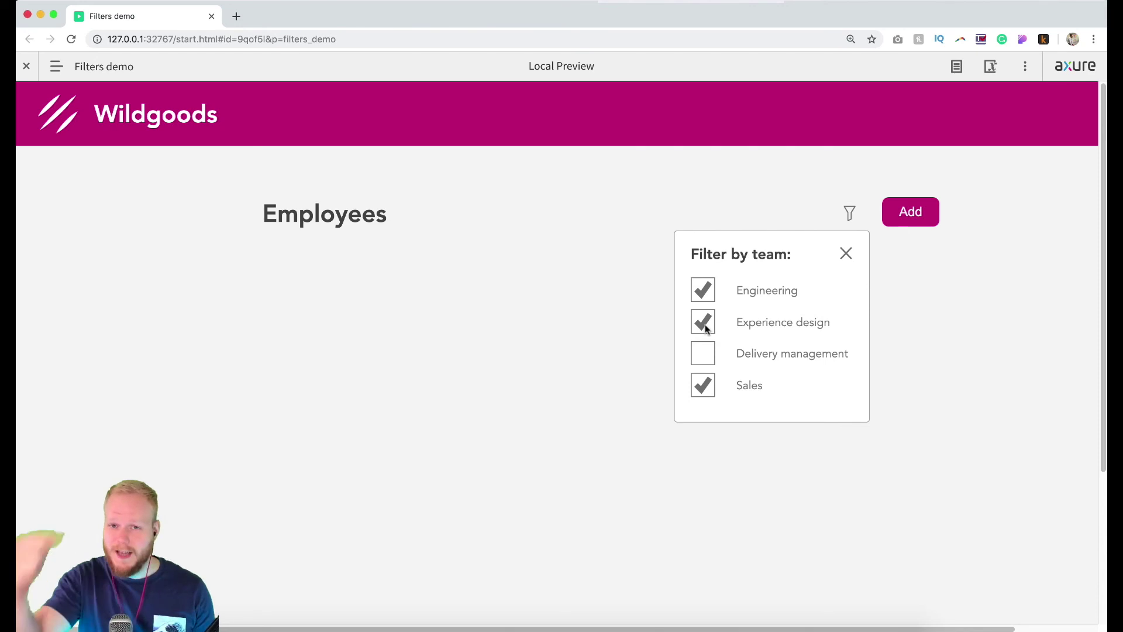
pyautogui.click(706, 327)
pyautogui.click(847, 254)
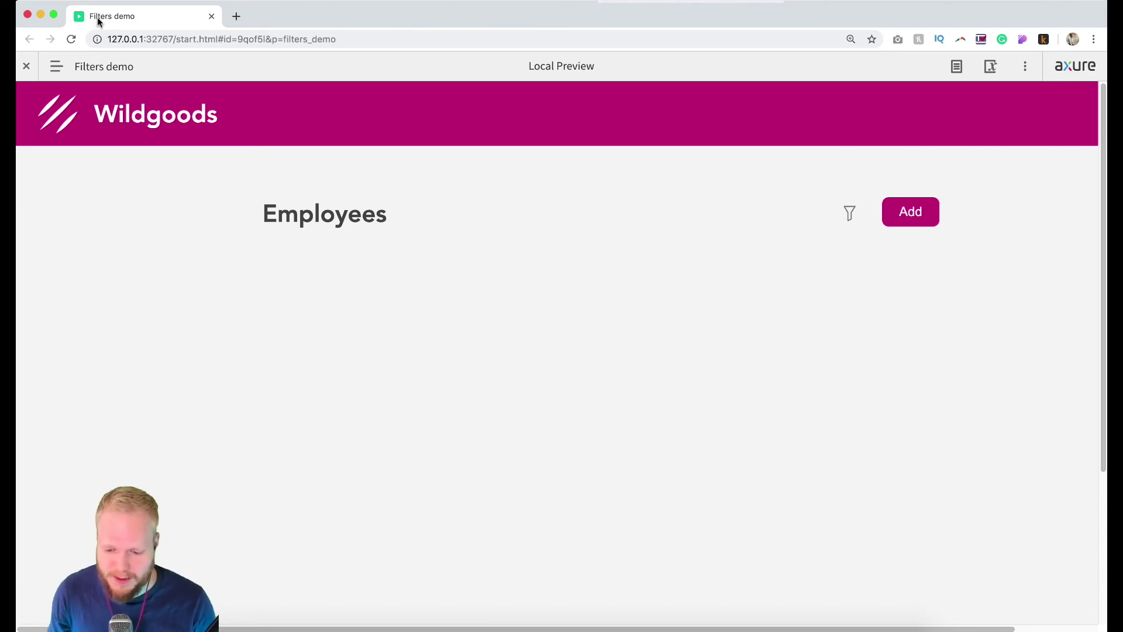
pyautogui.click(212, 17)
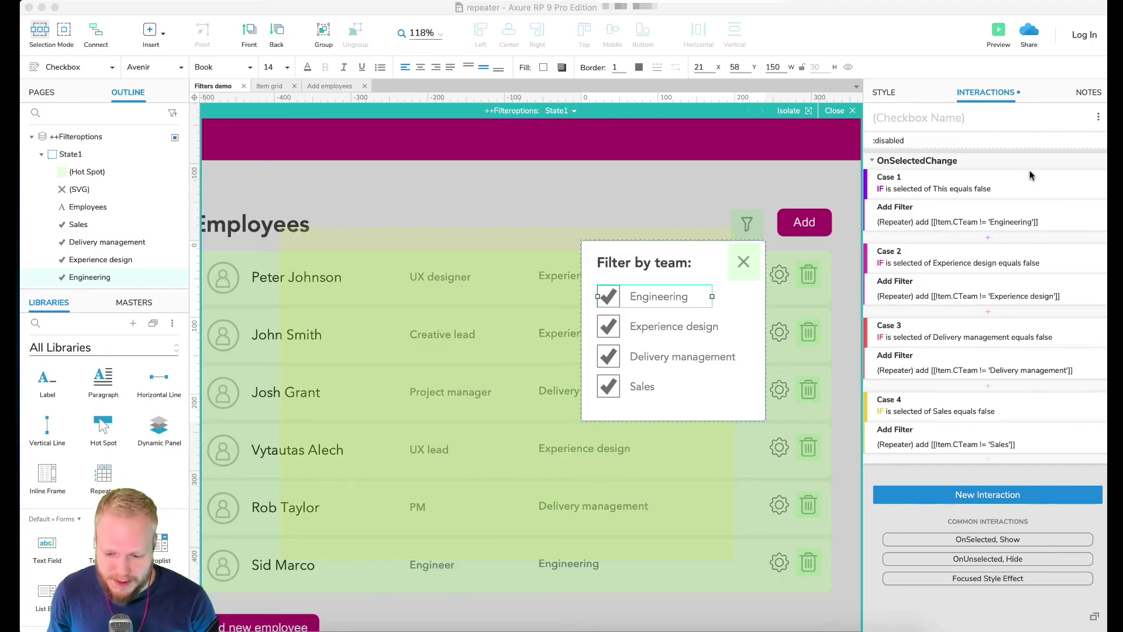
# - On the Engineering checkbox, add Case 5 with is selected of This equals true, placed before Case 1, and switch Case 1 to IF
pyautogui.click(945, 176)
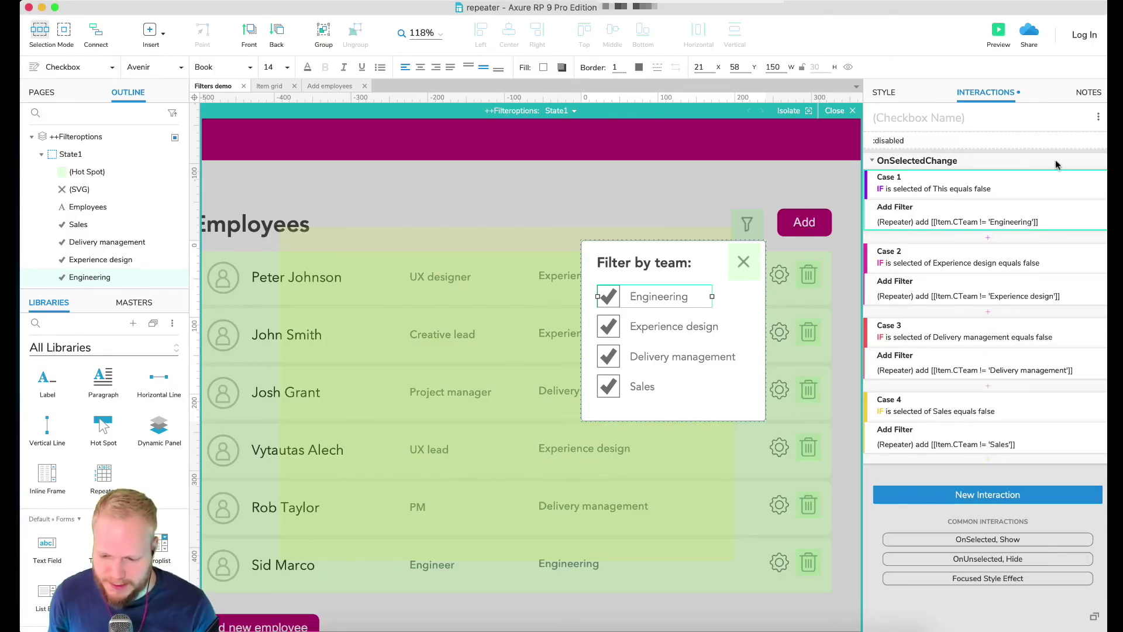
pyautogui.click(1081, 159)
pyautogui.click(348, 211)
pyautogui.click(361, 241)
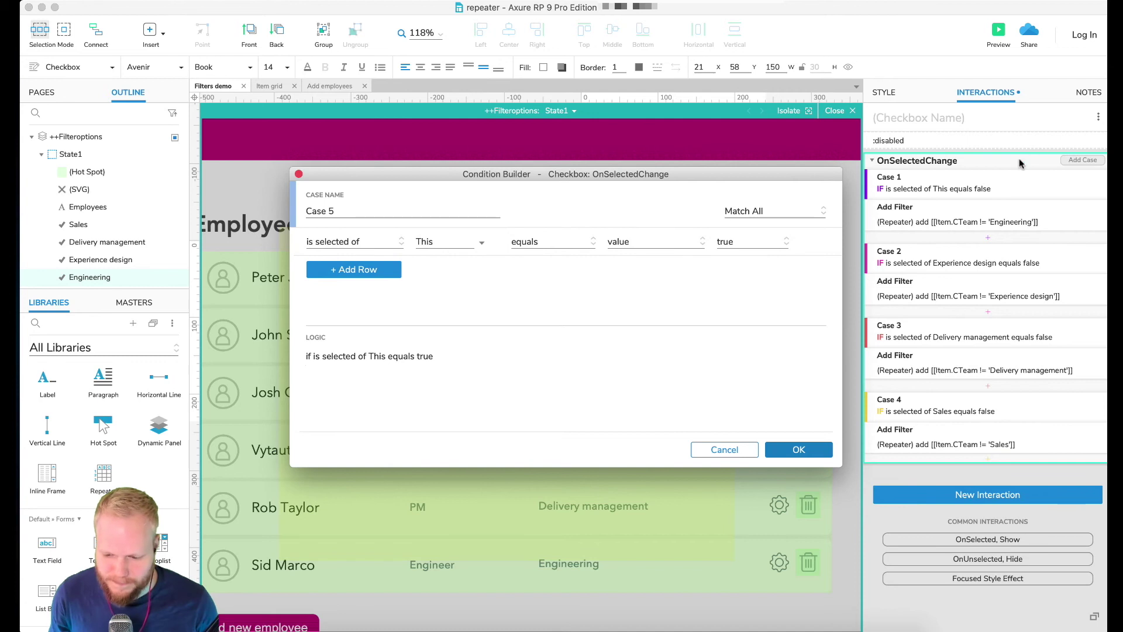
pyautogui.click(804, 450)
pyautogui.moveTo(949, 477); pyautogui.dragTo(931, 175)
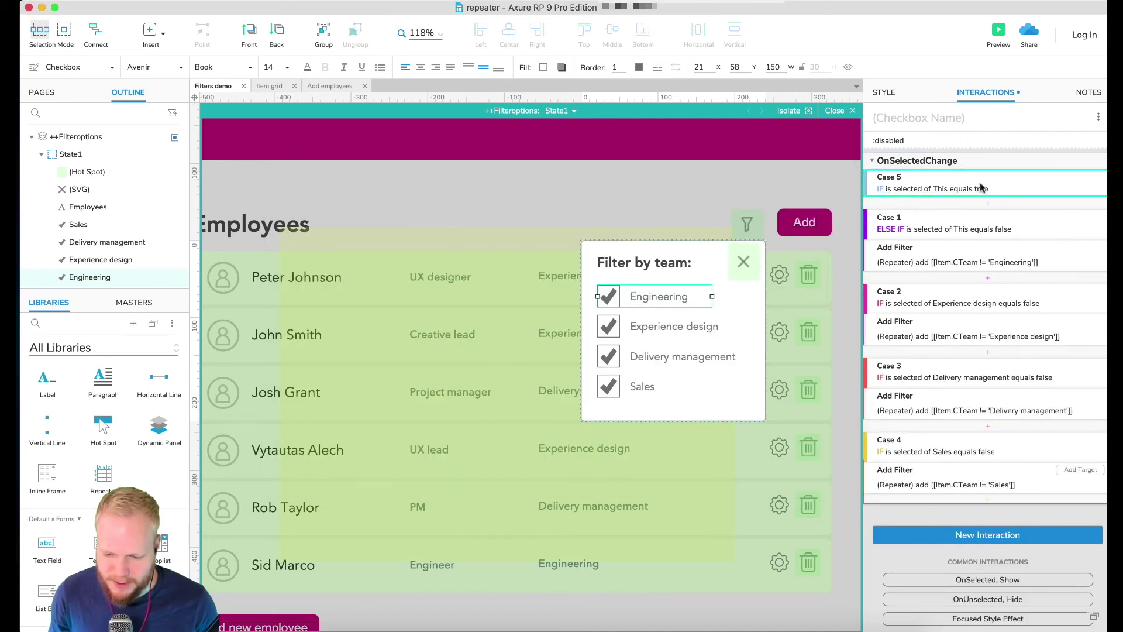
pyautogui.rightClick(893, 228)
pyautogui.click(927, 310)
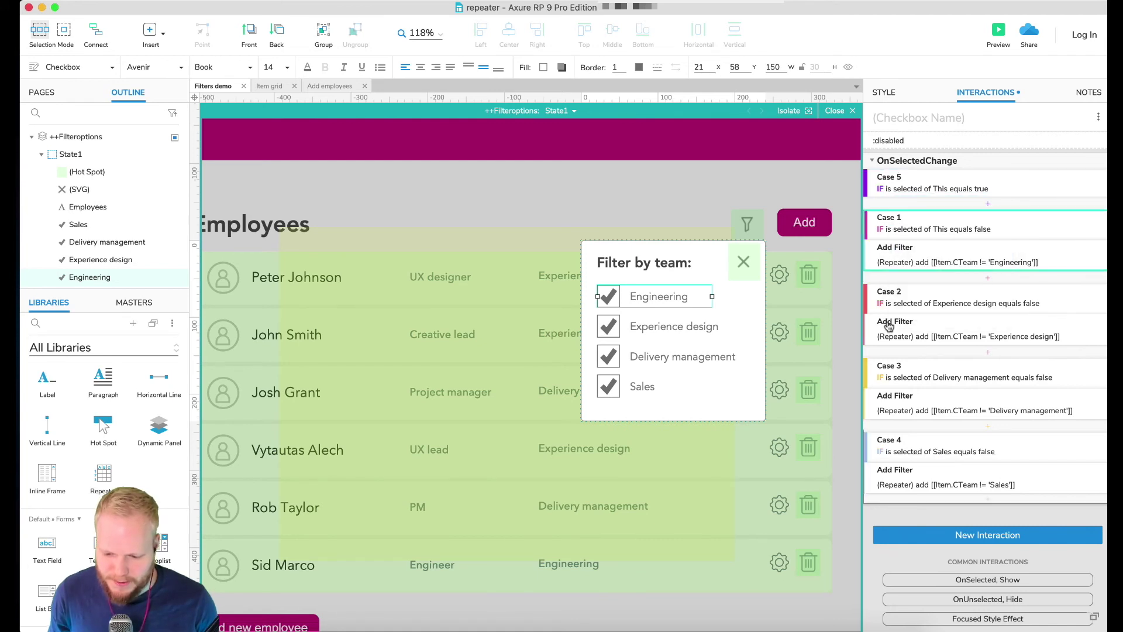
# - Add a Remove Filter action to the Engineering checkbox's Case 5 that clears all filters from the repeater
pyautogui.doubleClick(984, 189)
pyautogui.click(724, 449)
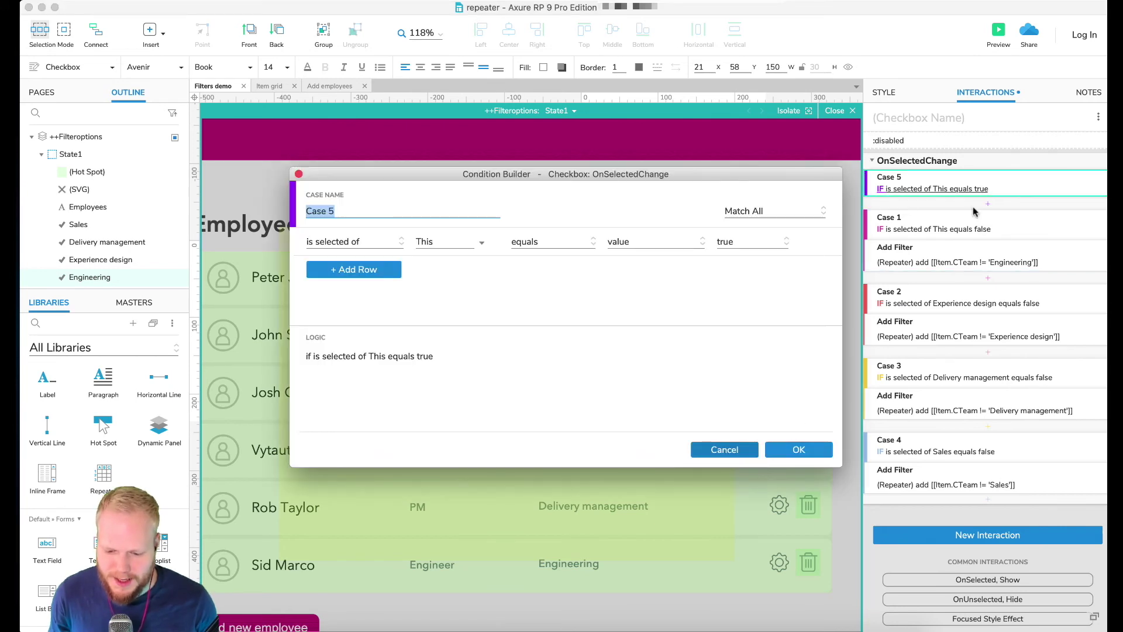
pyautogui.click(989, 203)
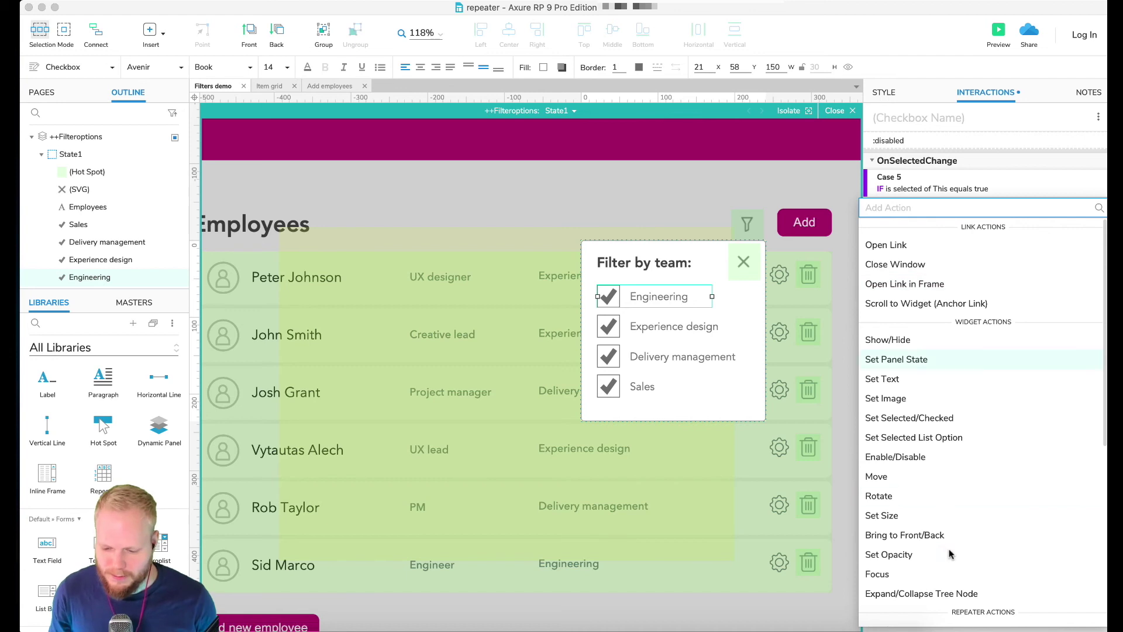
pyautogui.scroll(-5, 949, 548)
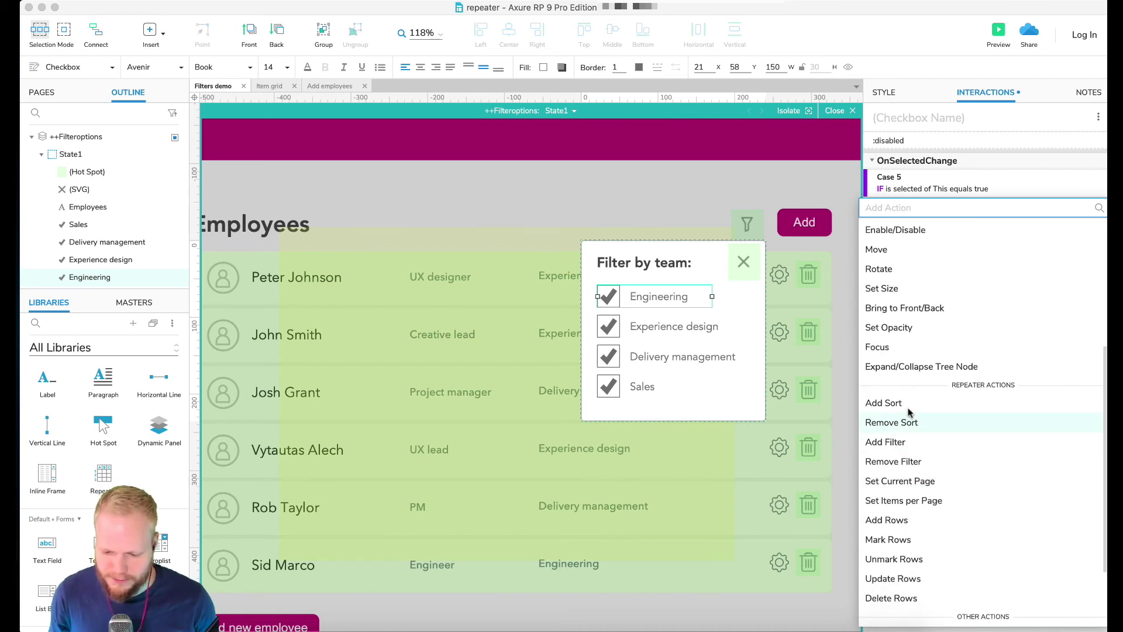
pyautogui.click(895, 462)
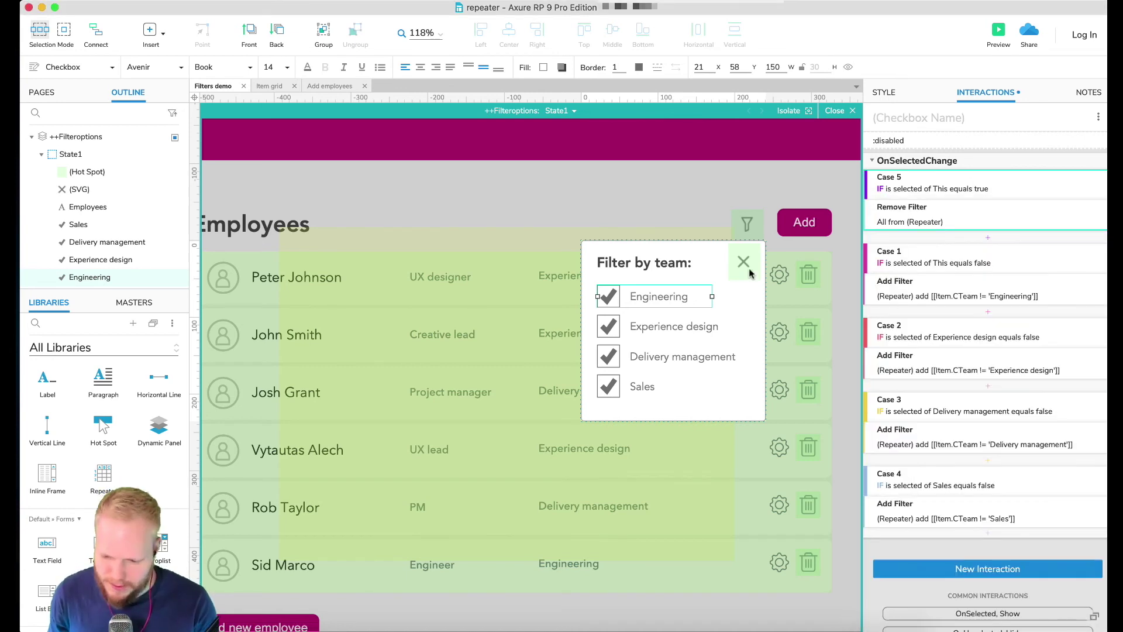
# - Paste Case 5 with its Remove Filter action into the Experience design checkbox's OnSelectedChange and switch it to IF
pyautogui.click(699, 323)
pyautogui.click(923, 181)
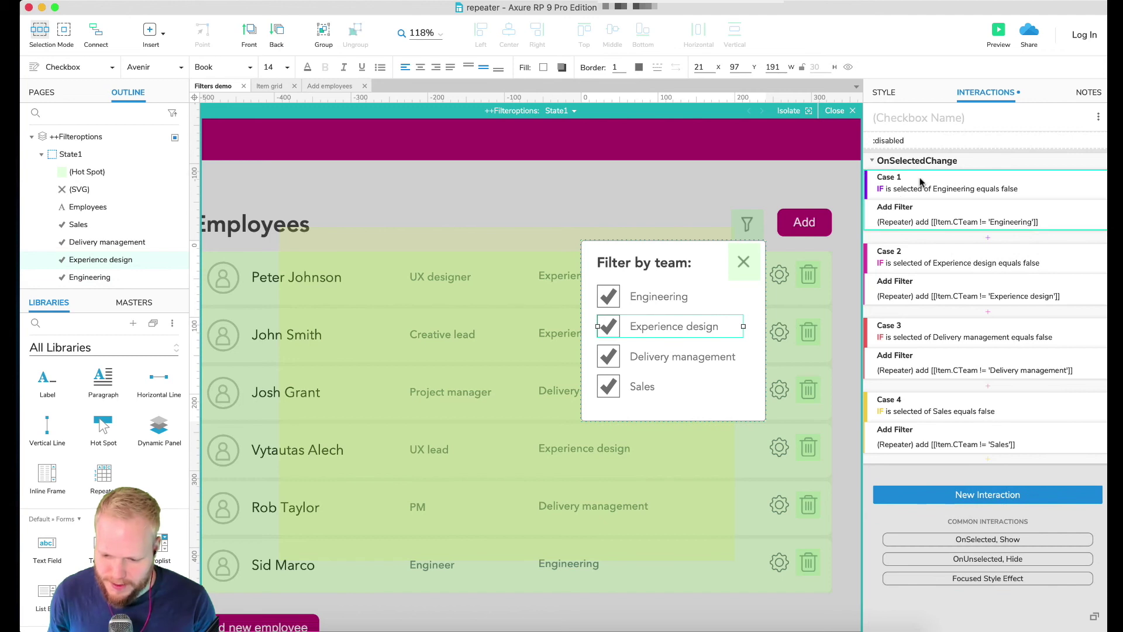
pyautogui.press('cmd+v')
pyautogui.doubleClick(904, 265)
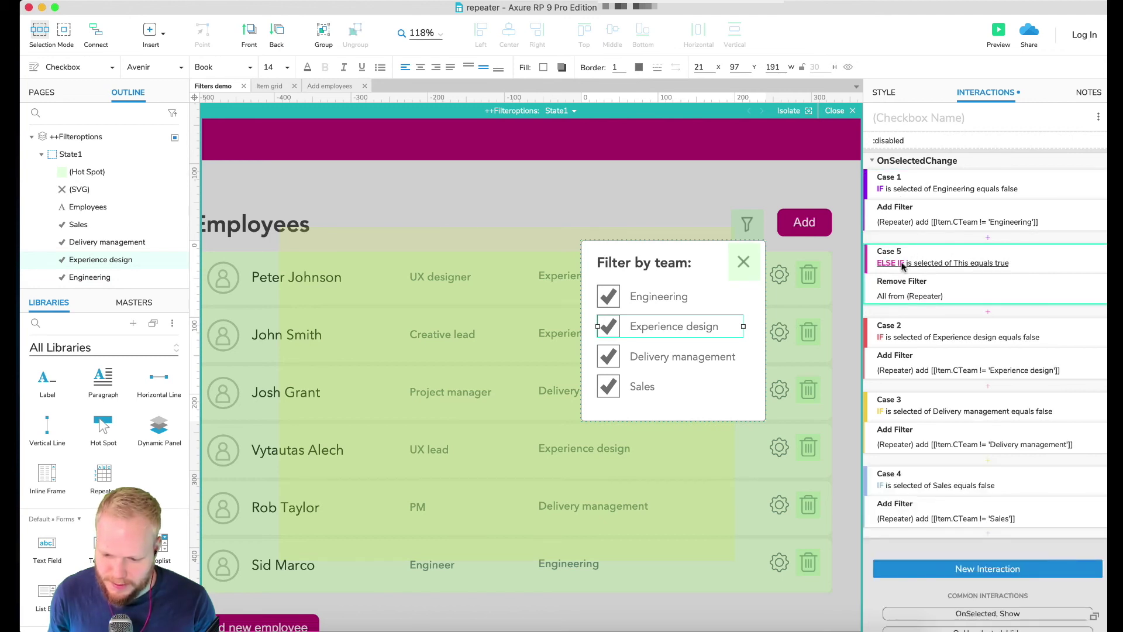
pyautogui.click(724, 454)
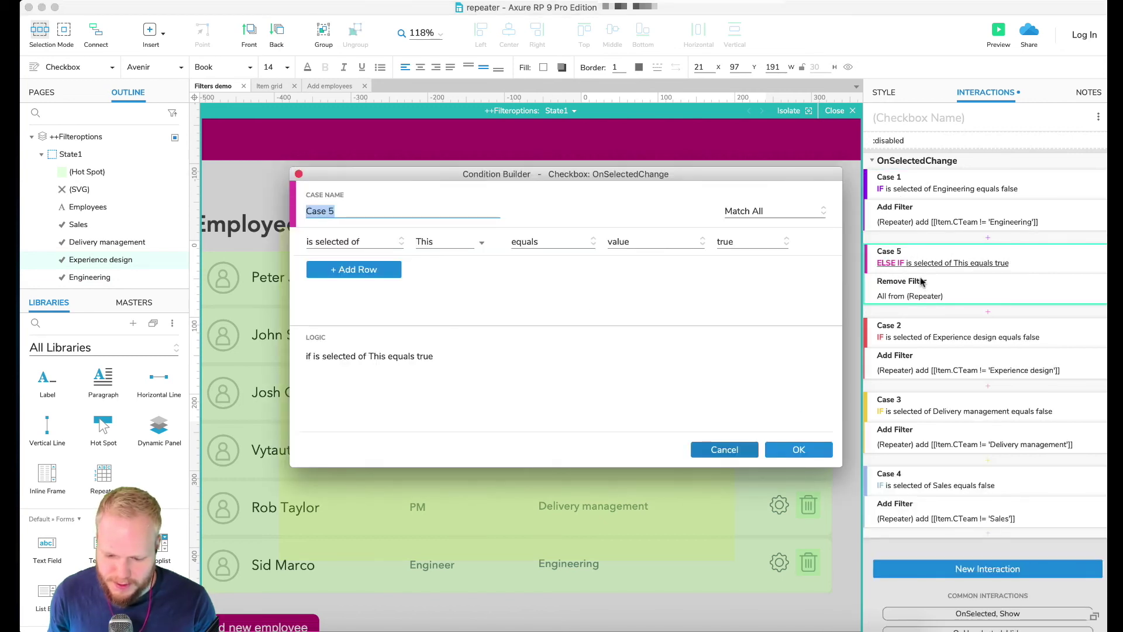
pyautogui.rightClick(907, 267)
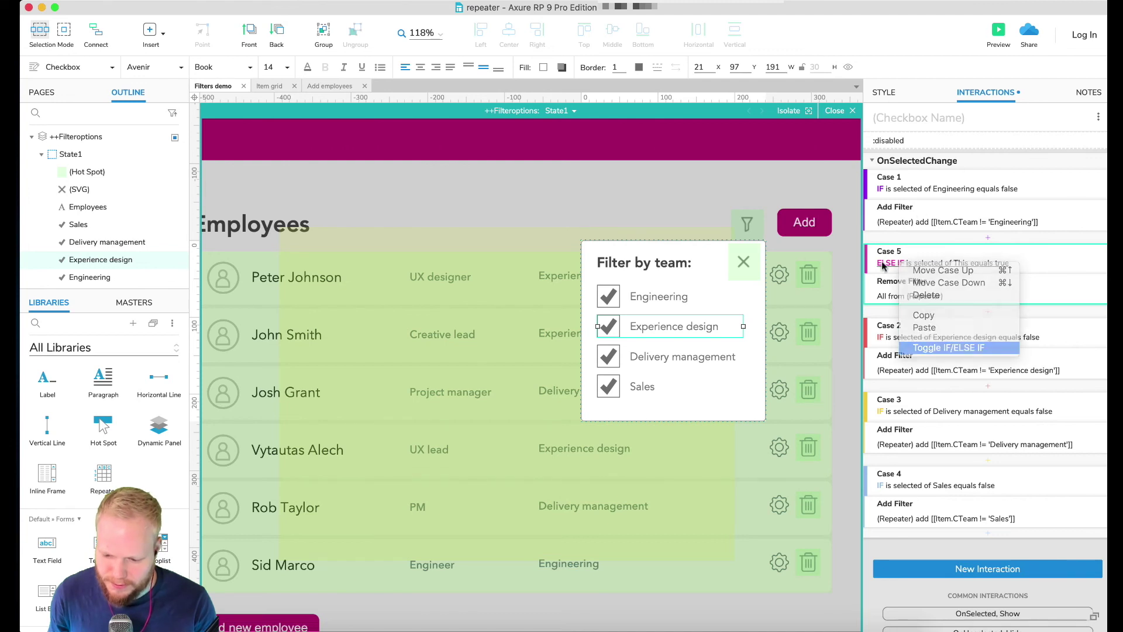
pyautogui.click(932, 349)
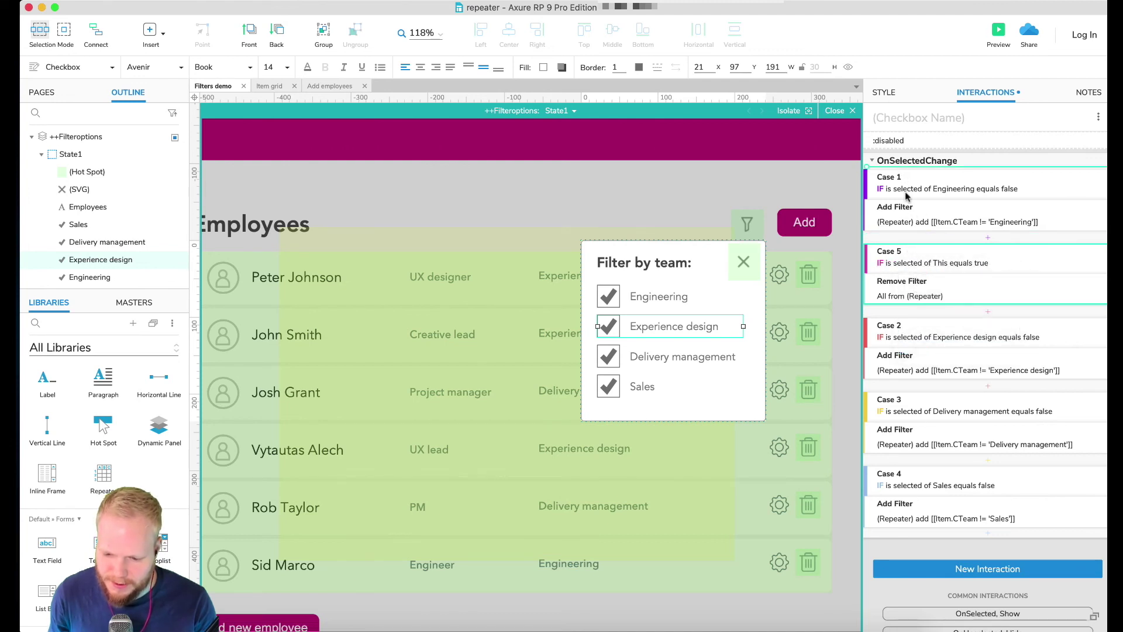
# - Paste Case 5 into the Delivery management checkbox's OnSelectedChange and place it before Case 1
pyautogui.click(688, 352)
pyautogui.click(931, 159)
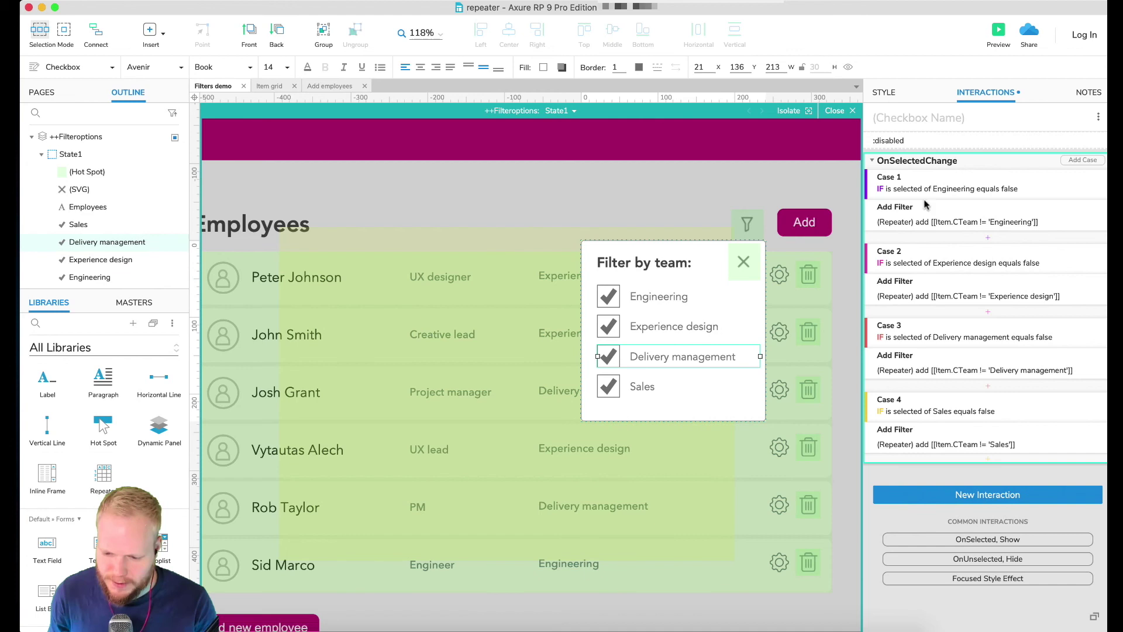
pyautogui.hotkey('ctrl', 'v')
pyautogui.moveTo(937, 471); pyautogui.dragTo(933, 234)
pyautogui.moveTo(921, 192); pyautogui.dragTo(922, 171)
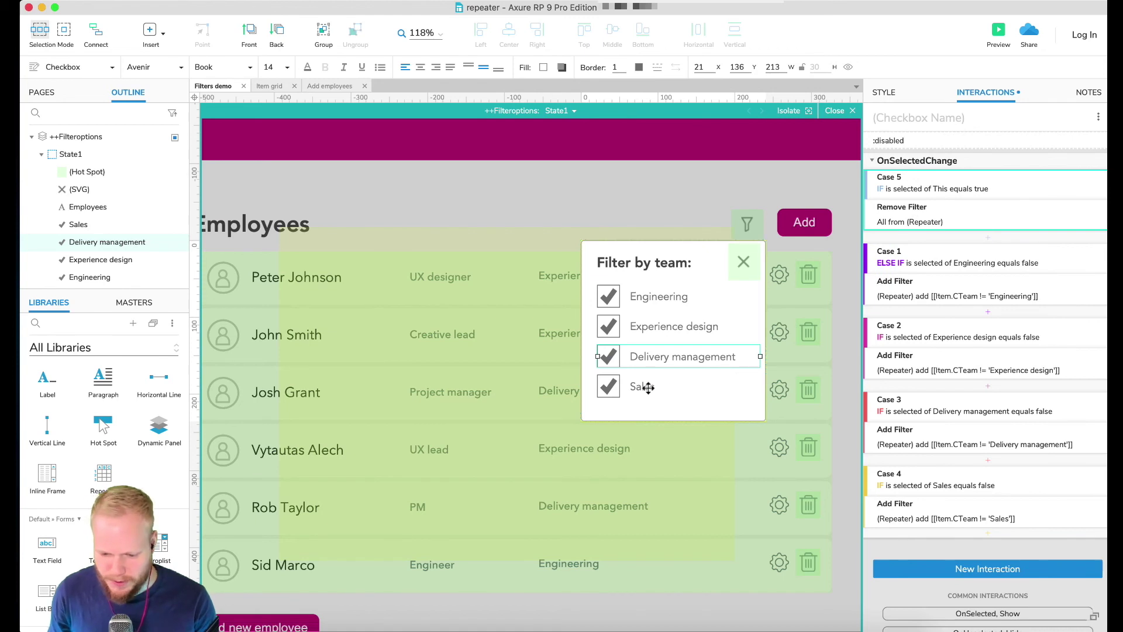
# - Paste Case 5 into the Sales checkbox's OnSelectedChange, place it before Case 1, and switch Case 1 to IF
pyautogui.click(642, 387)
pyautogui.click(929, 182)
pyautogui.hotkey('ctrl', 'v')
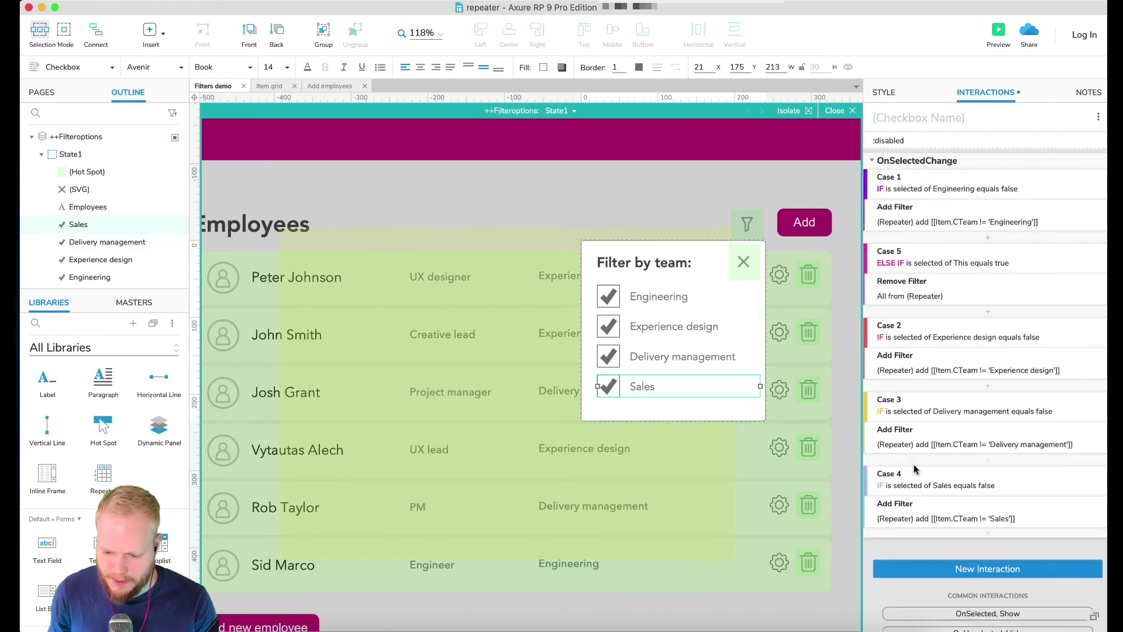
pyautogui.moveTo(933, 253); pyautogui.dragTo(898, 185)
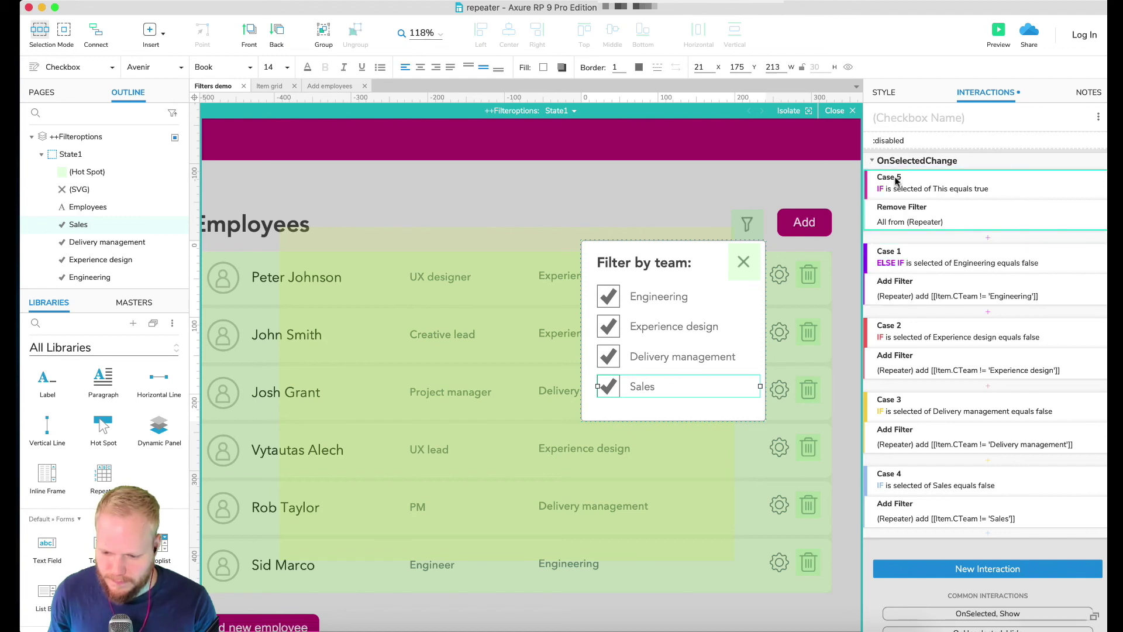
pyautogui.rightClick(897, 180)
pyautogui.click(925, 263)
pyautogui.rightClick(904, 257)
pyautogui.click(936, 343)
# - Switch Case 1 from ELSE IF to IF on the Delivery management and Experience design checkboxes
pyautogui.click(690, 354)
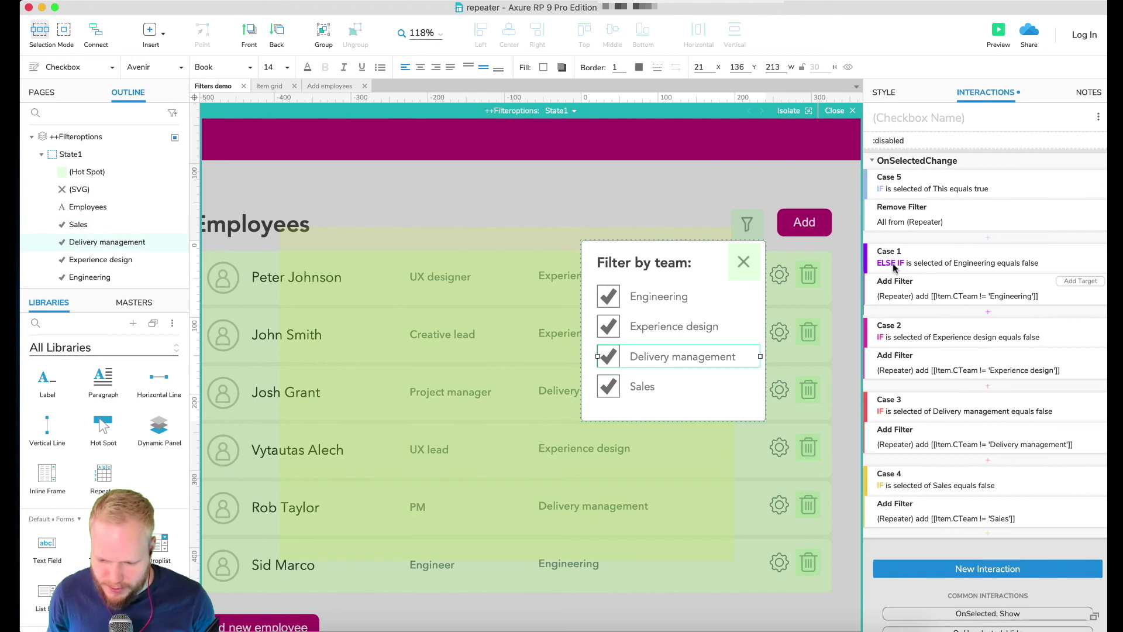
pyautogui.rightClick(904, 258)
pyautogui.click(930, 343)
pyautogui.click(673, 326)
pyautogui.rightClick(904, 260)
pyautogui.click(936, 347)
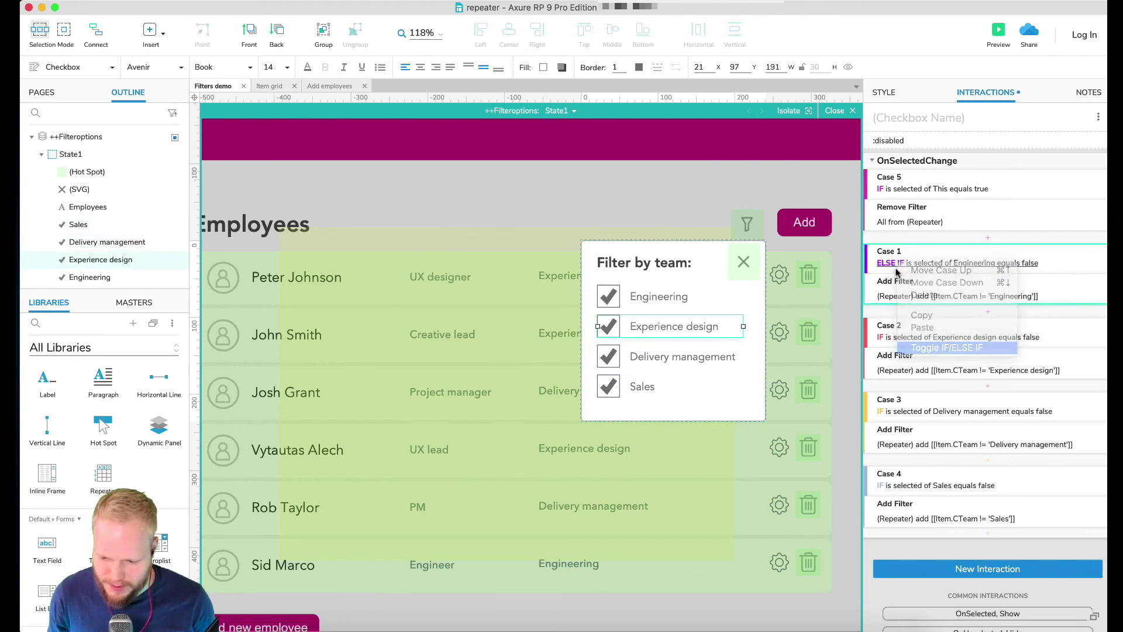
# - Preview the Filters demo page in the browser and open the Filter by team popup
pyautogui.click(644, 297)
pyautogui.click(999, 33)
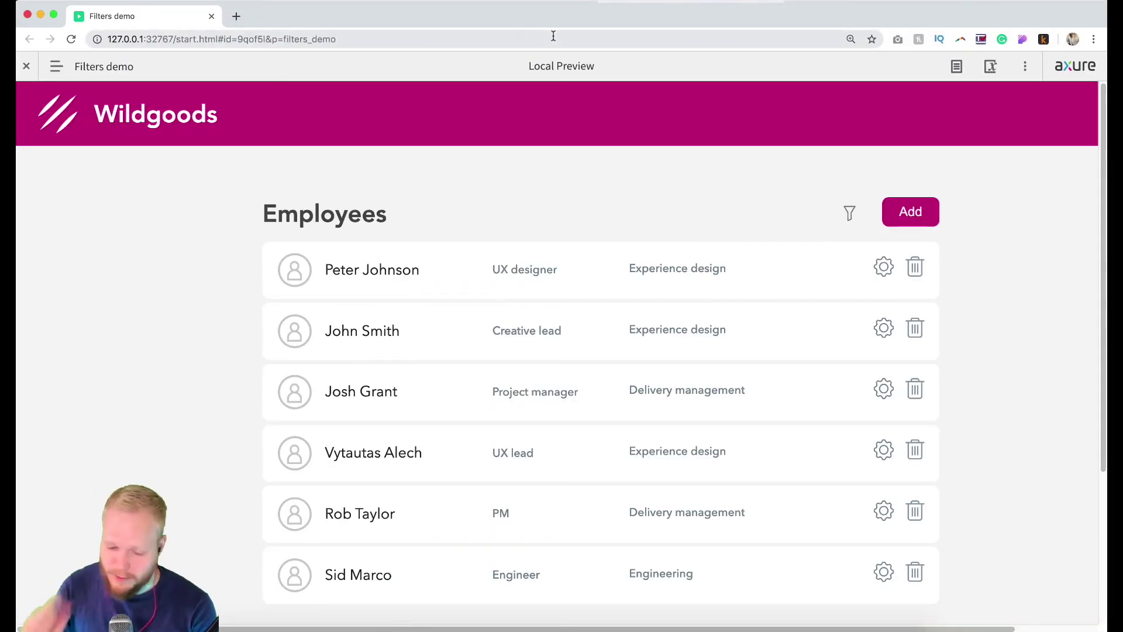
pyautogui.scroll(-2, 661, 270)
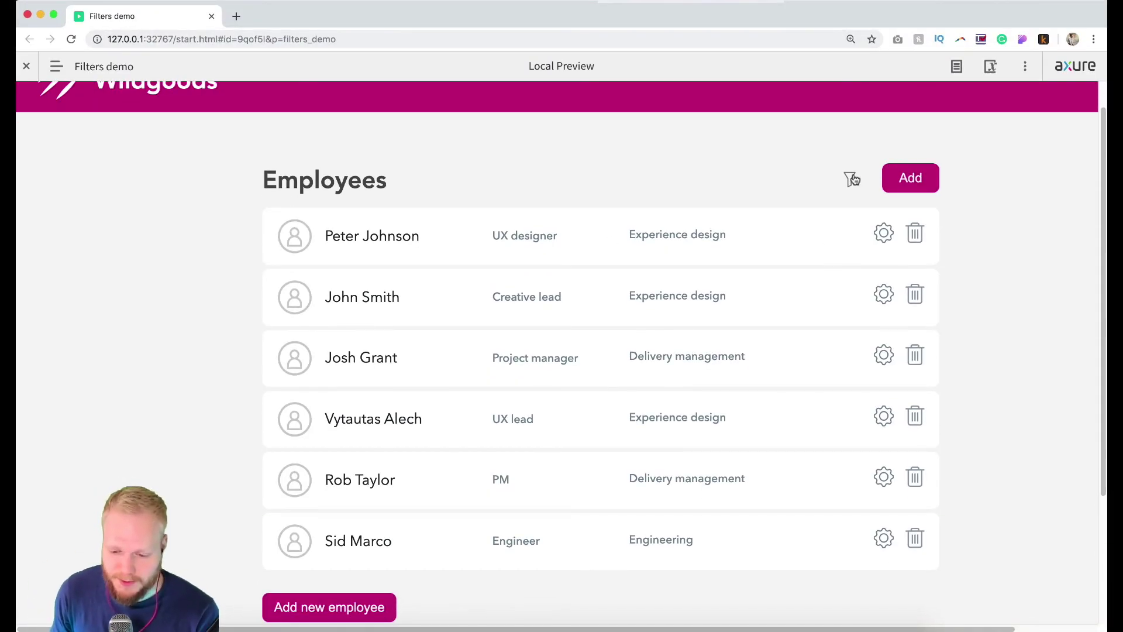
pyautogui.click(852, 179)
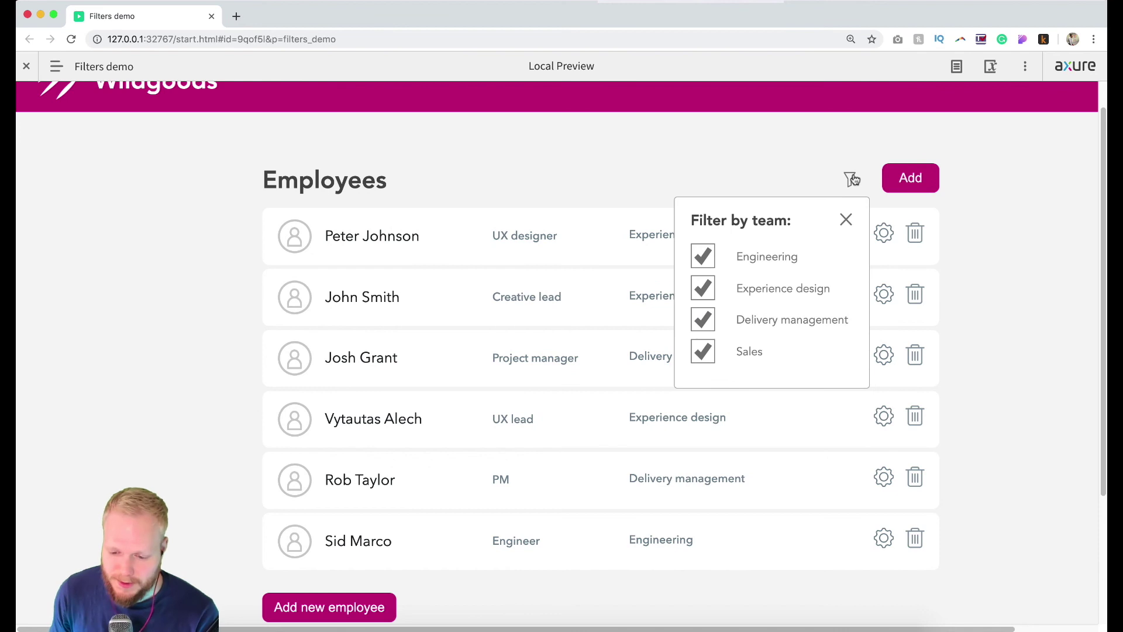
# - Test the combined filter by unchecking Engineering and Experience design, and recheck both teams
pyautogui.click(703, 258)
pyautogui.click(704, 290)
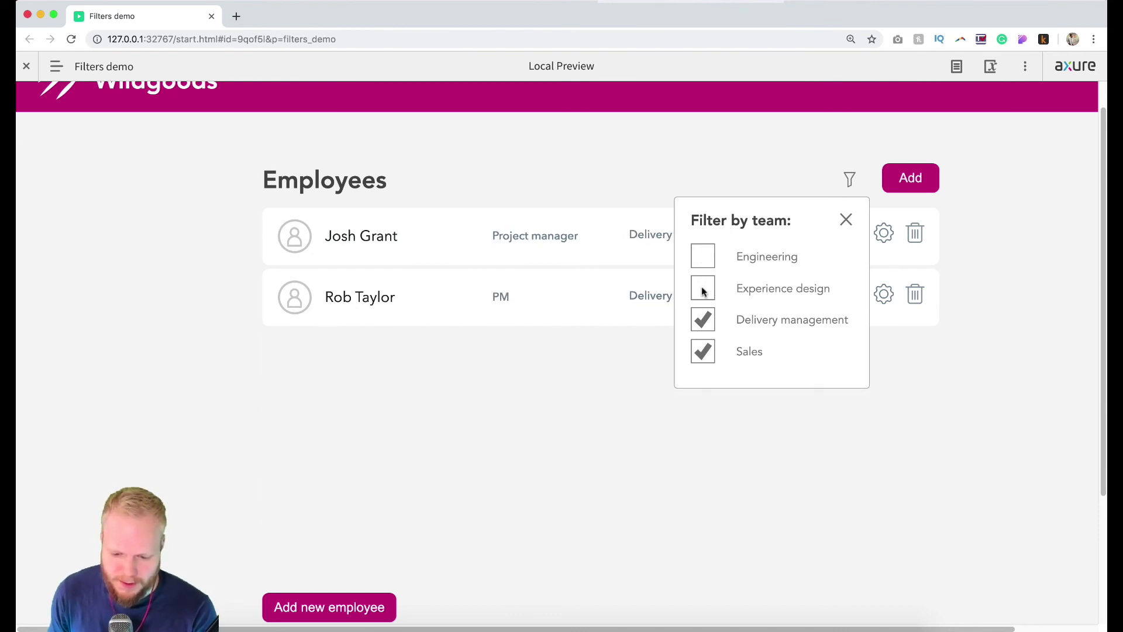
pyautogui.click(704, 266)
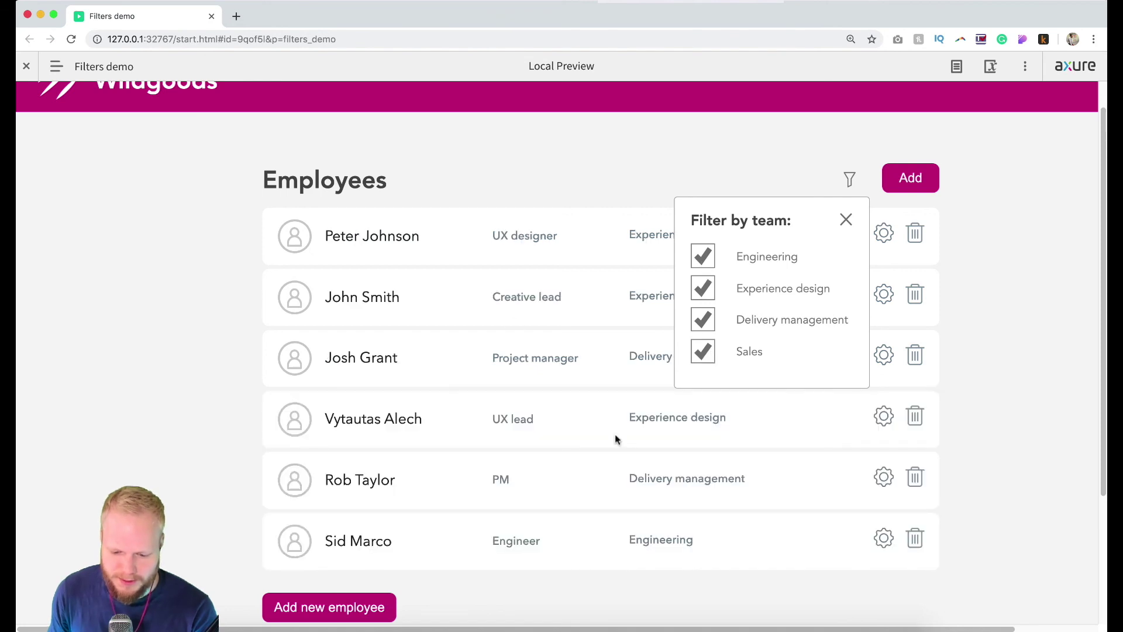
# - Test unchecking Engineering together with Delivery management, recheck both, and uncheck Engineering once more
pyautogui.click(704, 256)
pyautogui.click(704, 319)
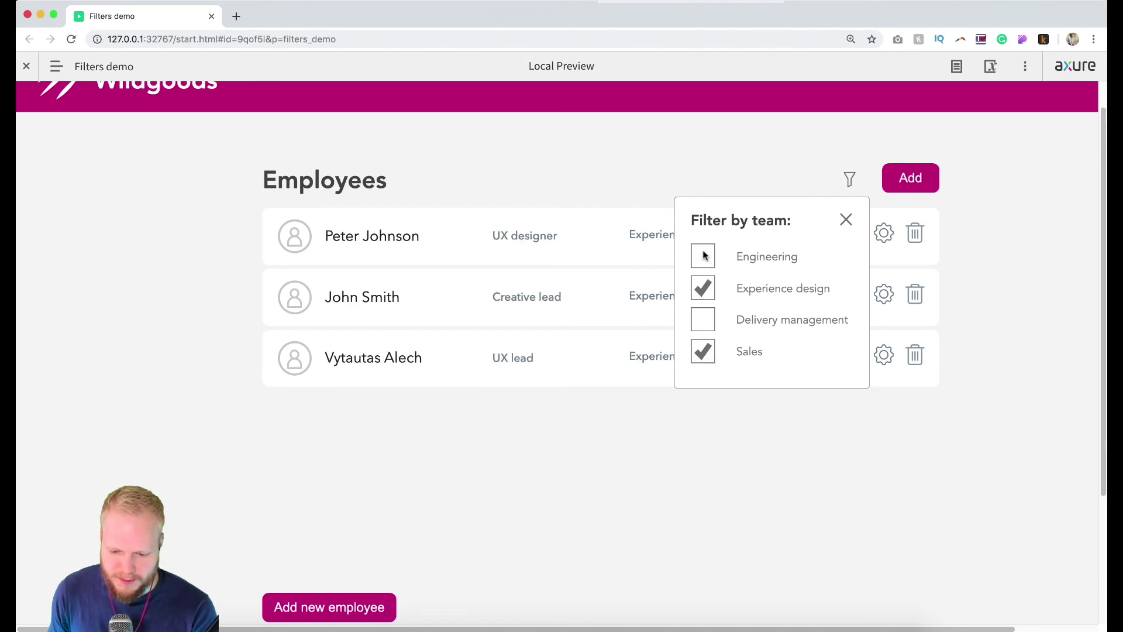
pyautogui.click(704, 255)
pyautogui.click(699, 324)
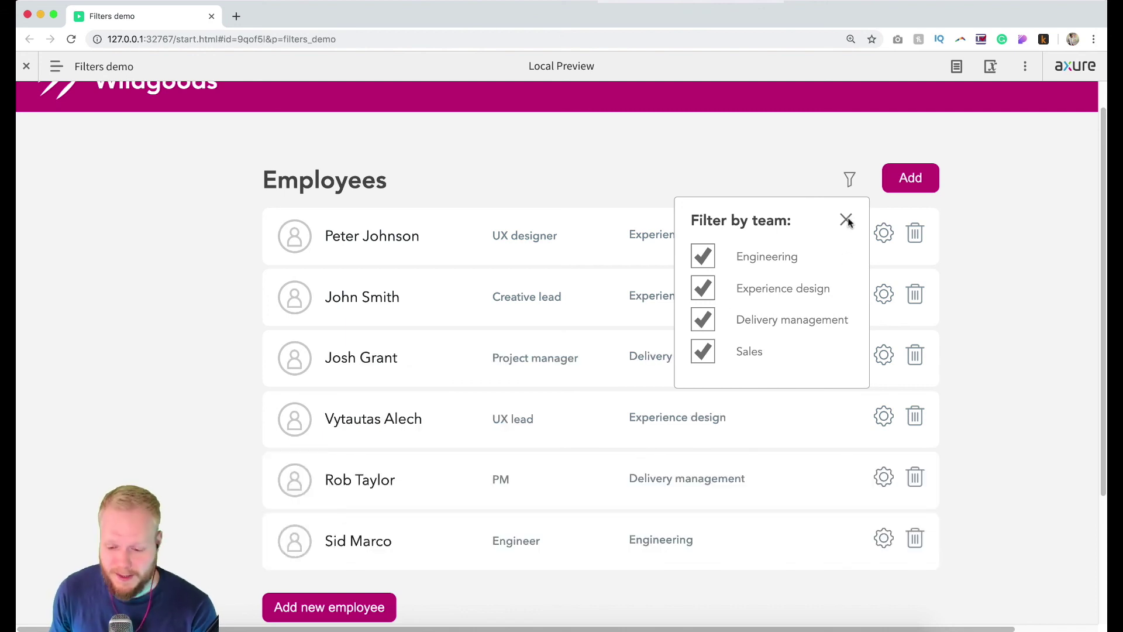
pyautogui.click(709, 260)
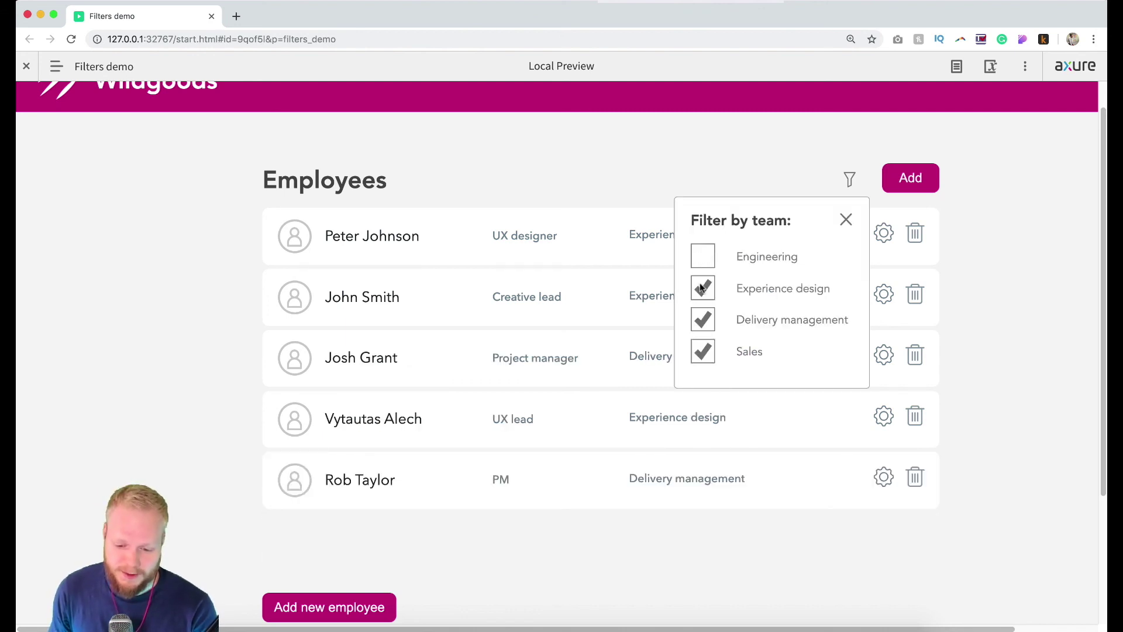
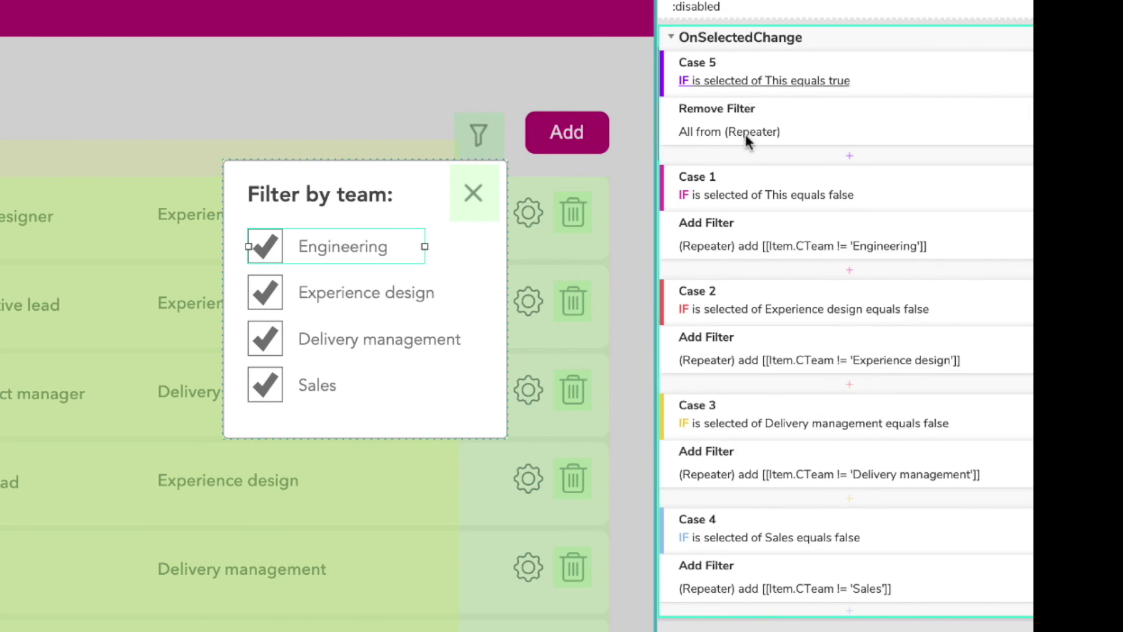
# - Inspect the Engineering checkbox's Case 1 Add Filter settings and select its whole OnSelectedChange event
pyautogui.click(764, 247)
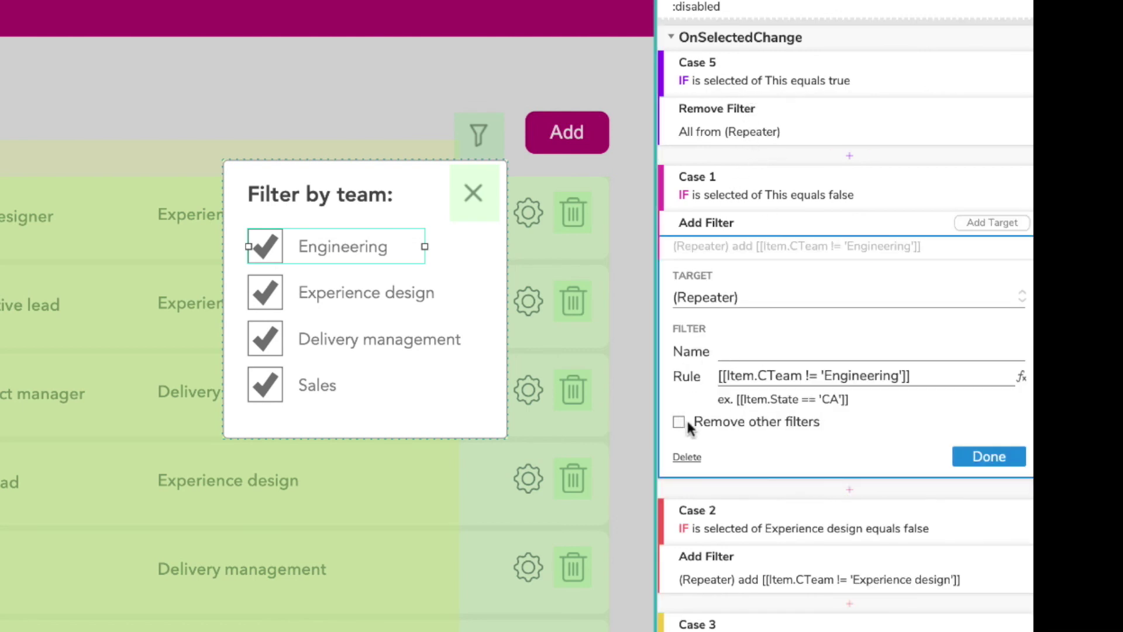
pyautogui.click(1015, 458)
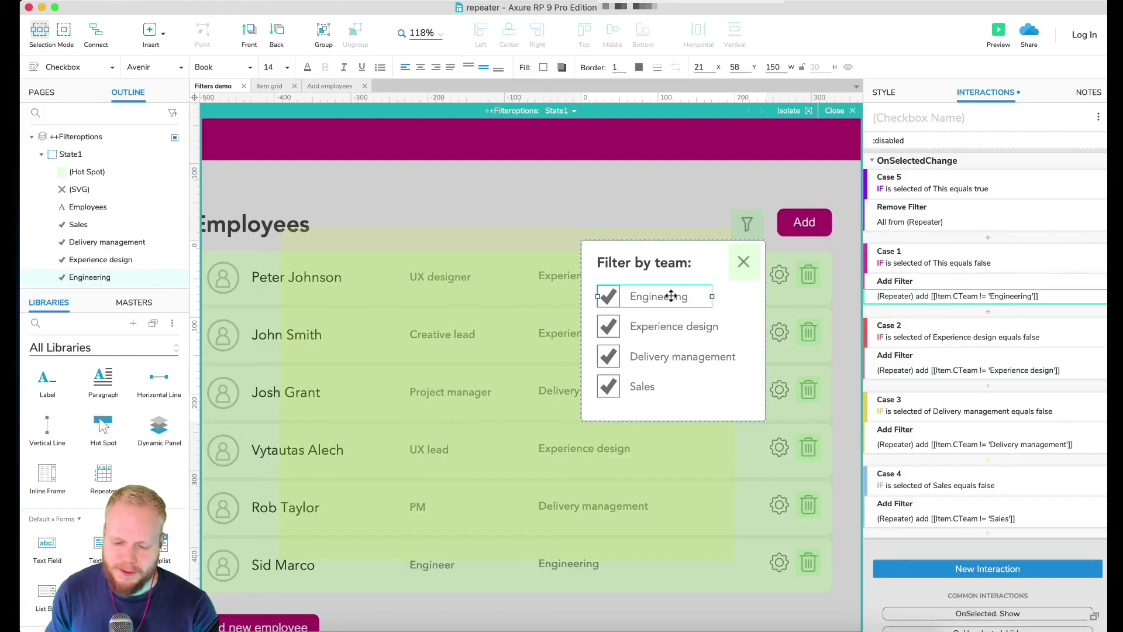
pyautogui.click(916, 170)
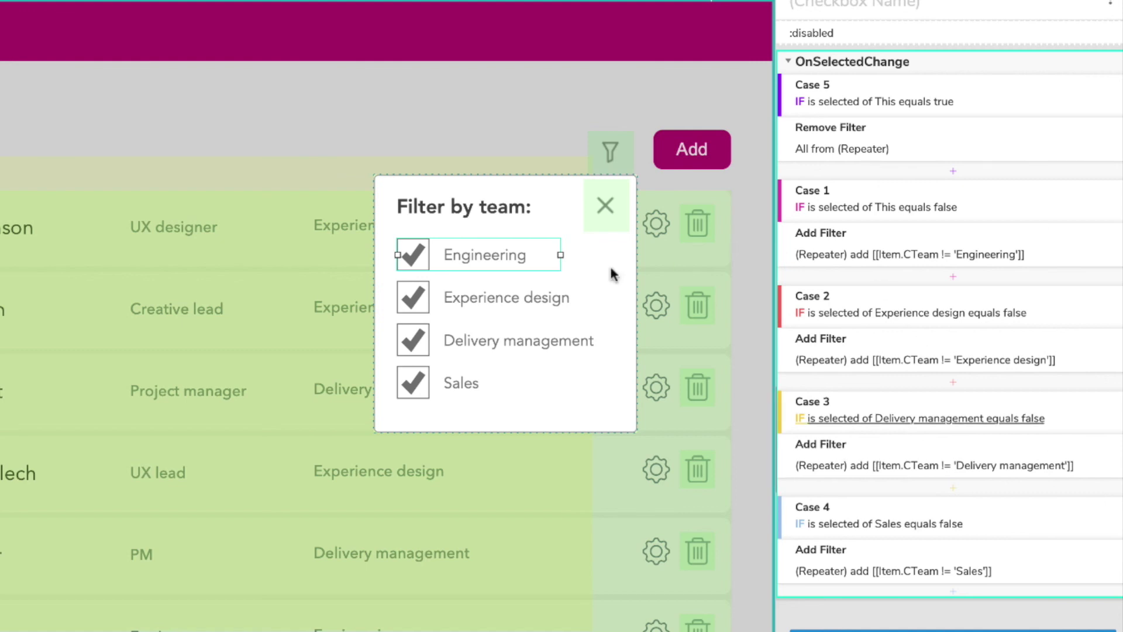
# - Review the OnSelectedChange cases on the Experience design, Delivery management and Sales checkboxes
pyautogui.click(496, 297)
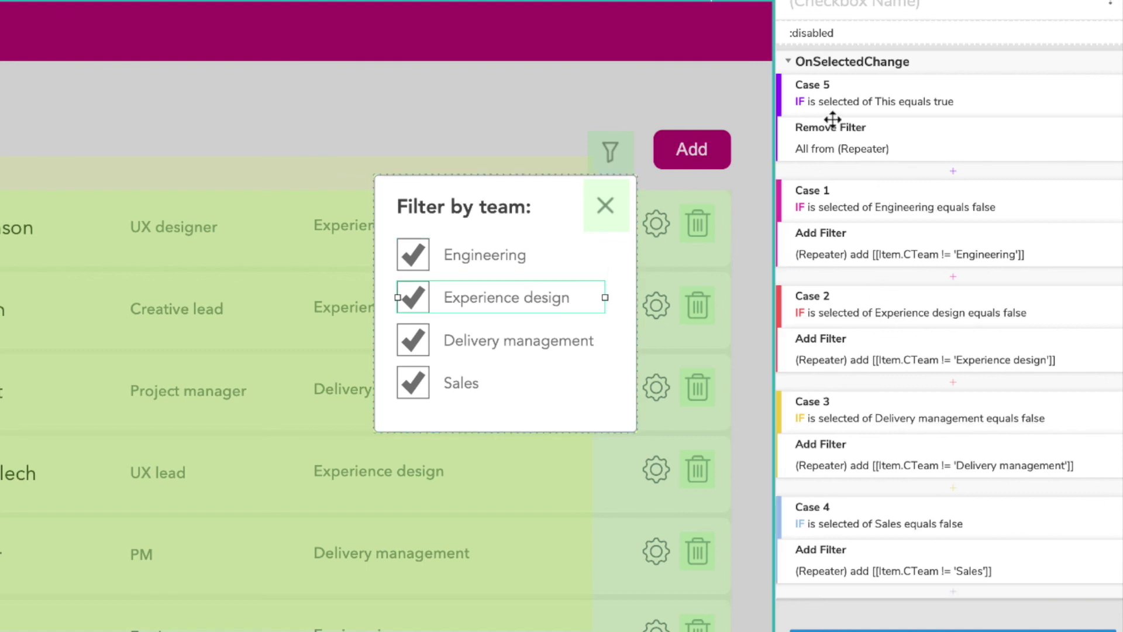
pyautogui.click(534, 346)
pyautogui.click(454, 386)
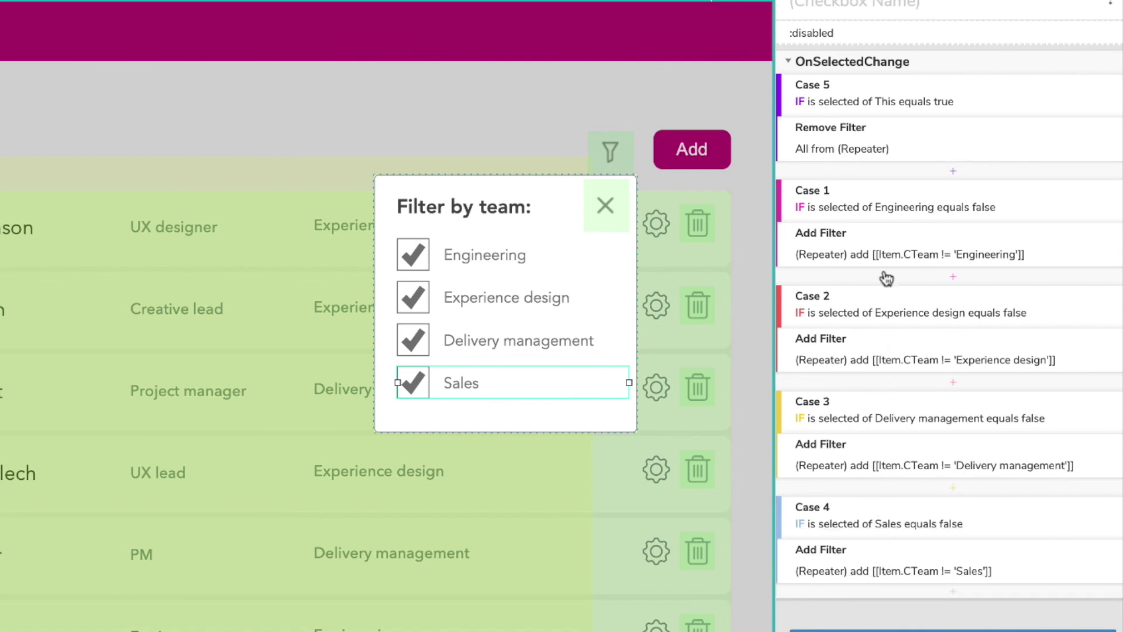
# - Change the Engineering checkbox's Case 1 condition to check the Engineering widget instead of This
pyautogui.click(910, 207)
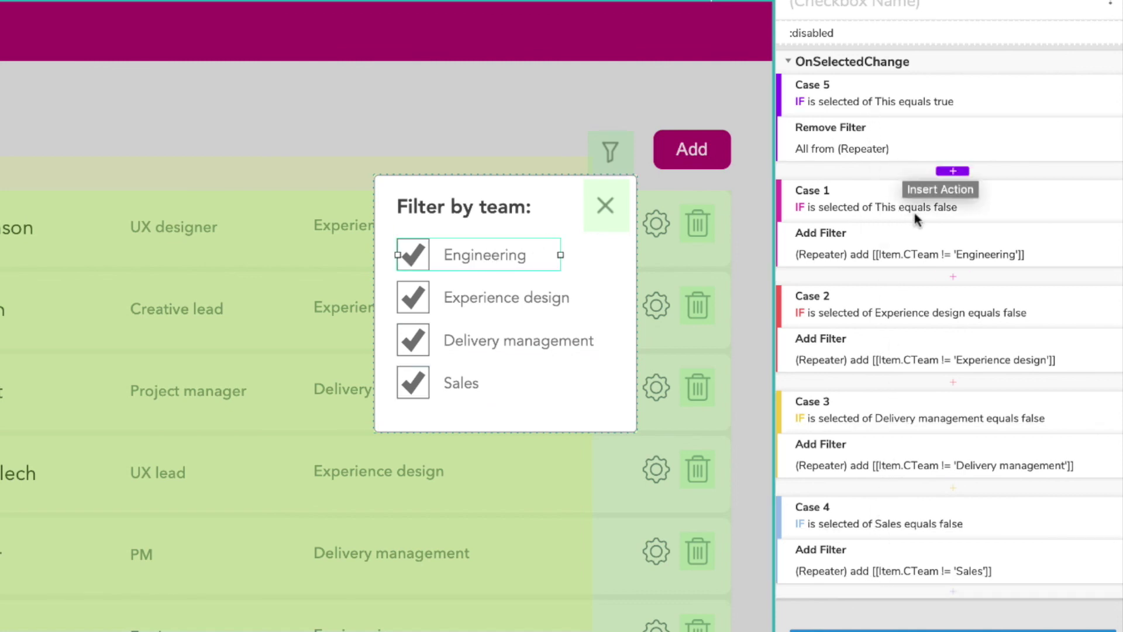
pyautogui.click(889, 208)
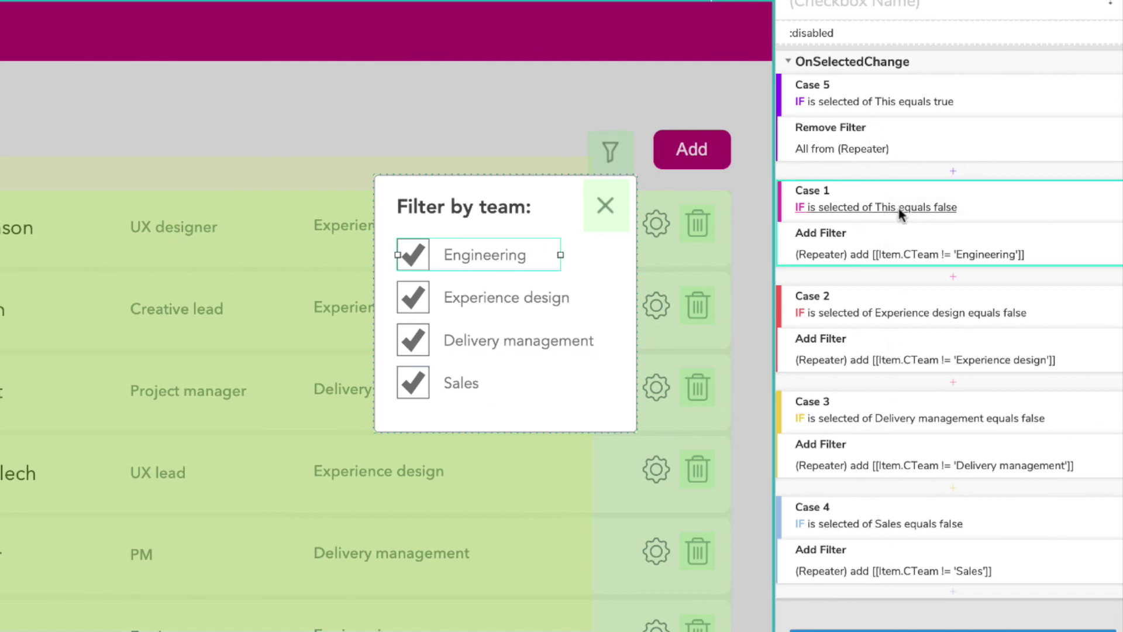
pyautogui.click(174, 171)
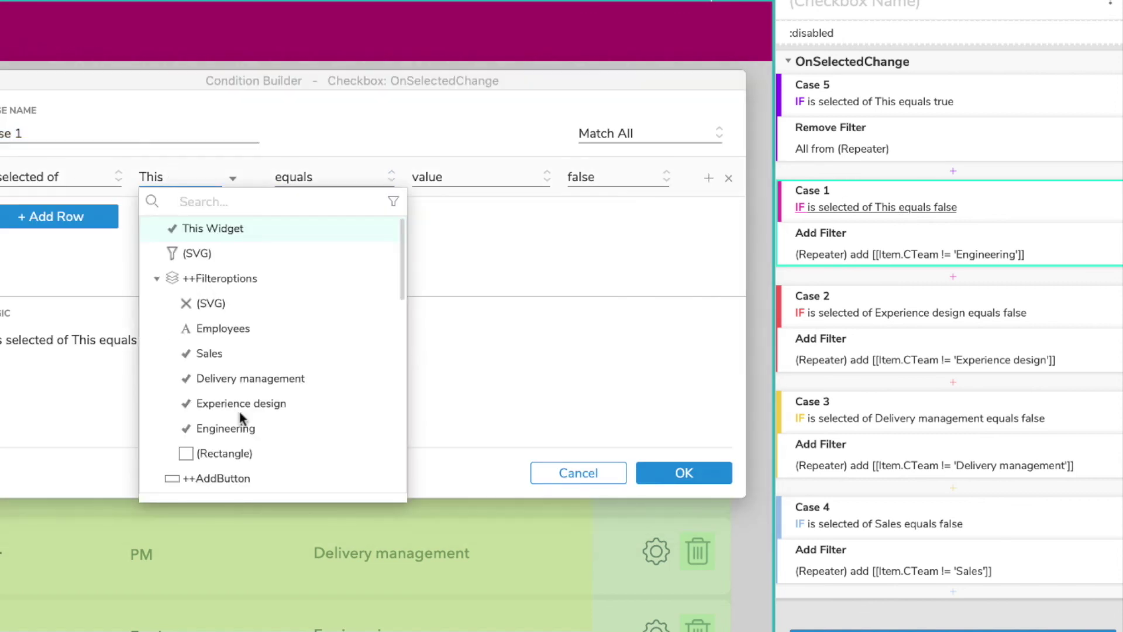
pyautogui.click(201, 429)
pyautogui.click(684, 472)
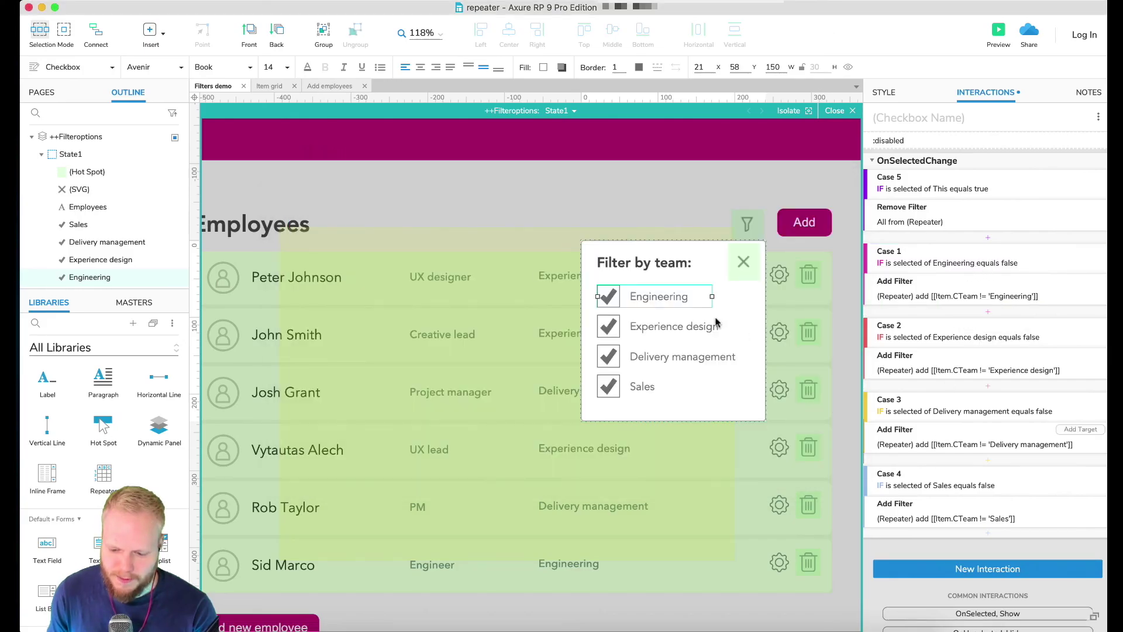
# - Compare the OnSelectedChange cases across all four team checkboxes for matching conditions and filter actions
pyautogui.click(673, 329)
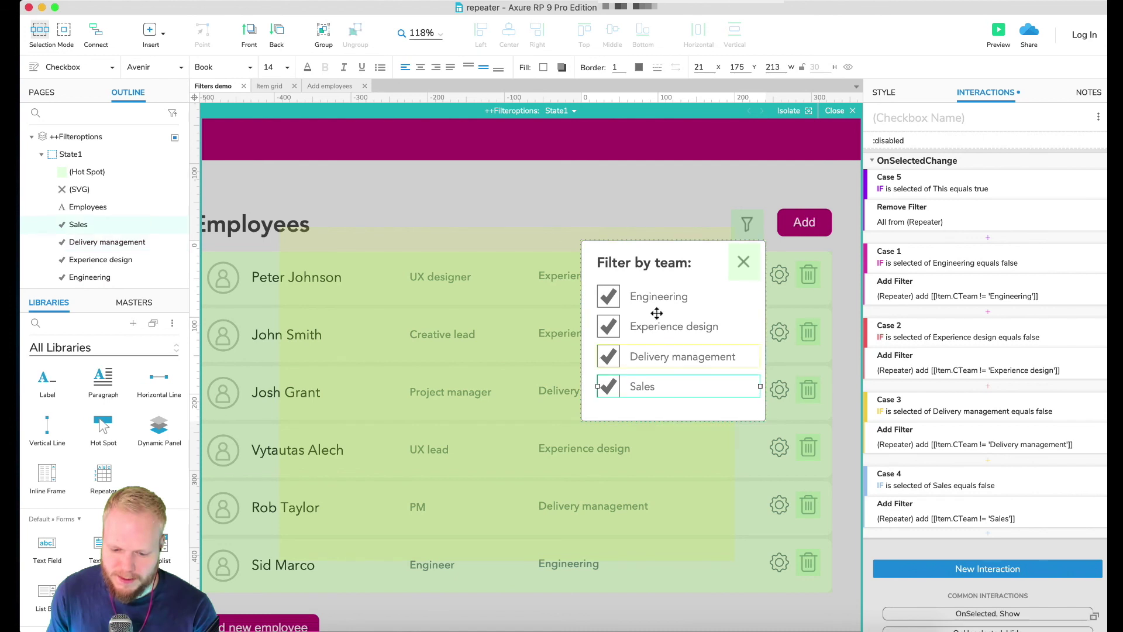
pyautogui.click(701, 311)
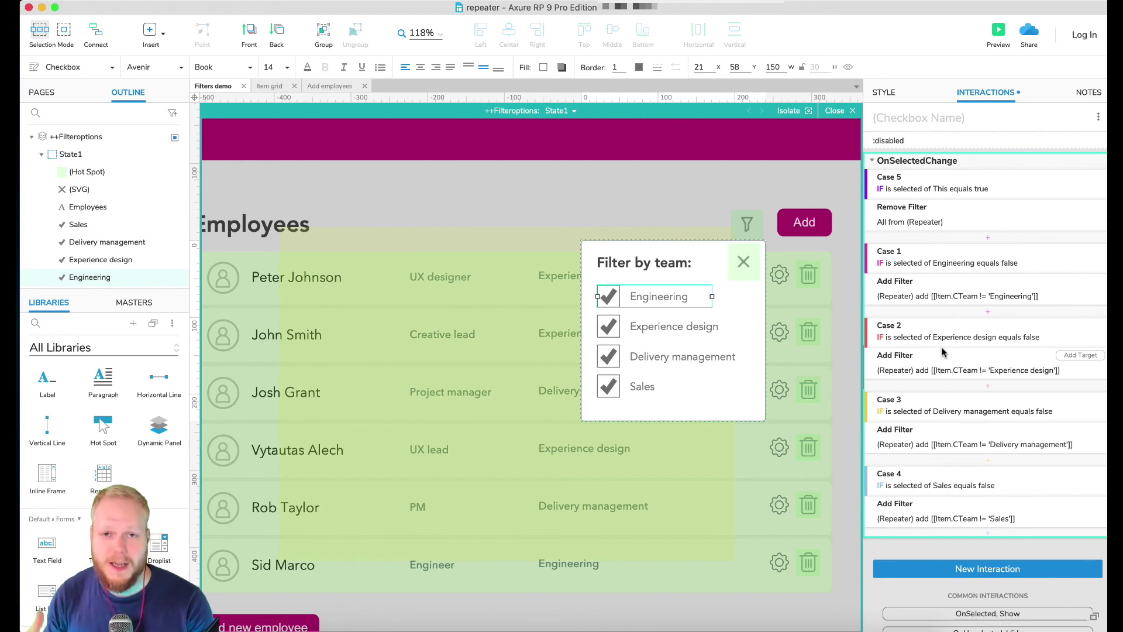
pyautogui.click(648, 327)
pyautogui.click(633, 360)
pyautogui.click(635, 383)
pyautogui.click(646, 362)
pyautogui.click(649, 331)
pyautogui.click(657, 293)
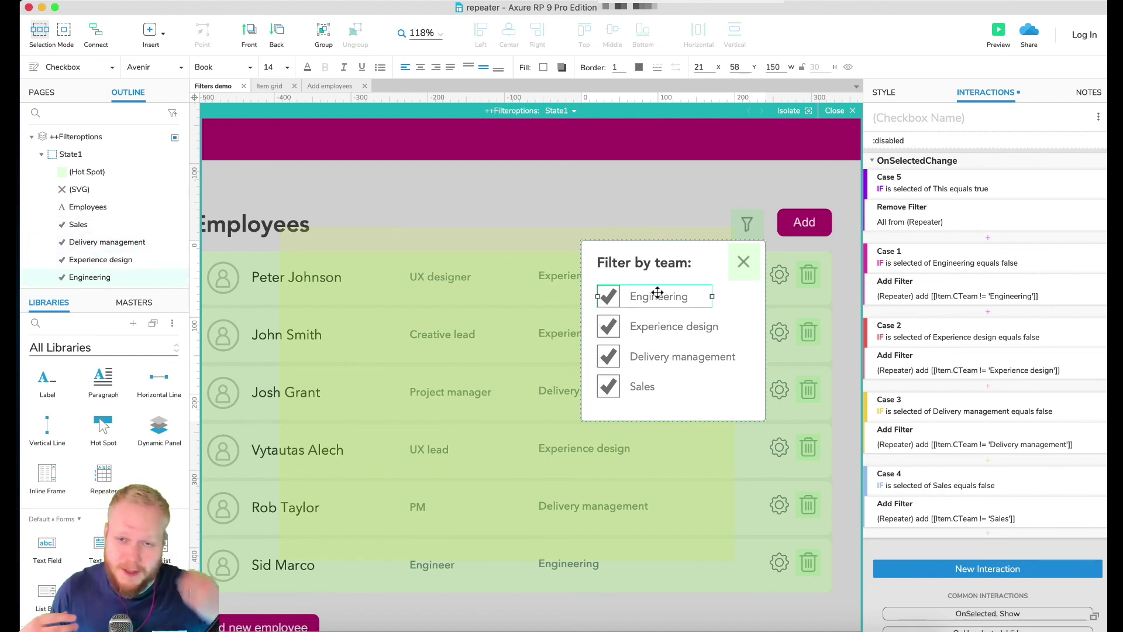